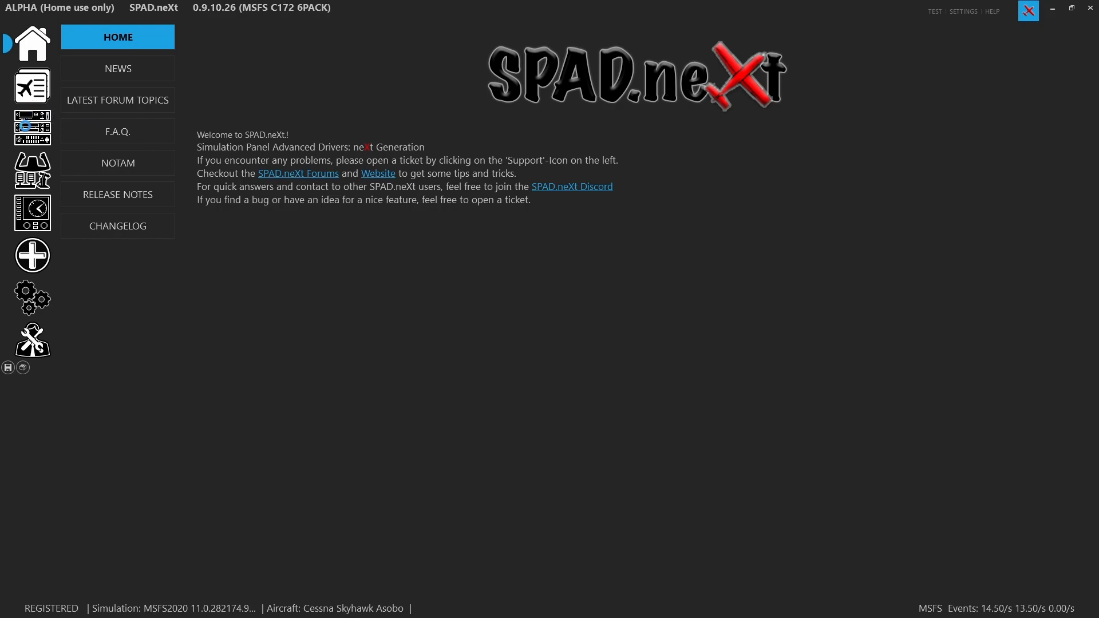
Step: Open the T-Rudder among the joystick devices and inspect the event assigned to its Z axis
click(36, 102)
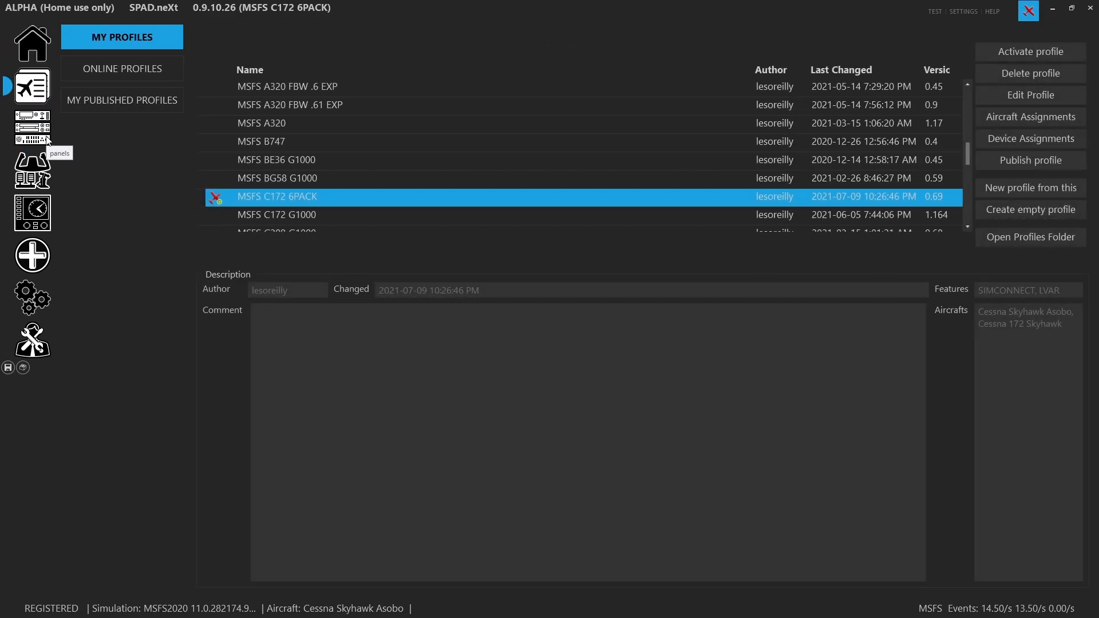
click(40, 170)
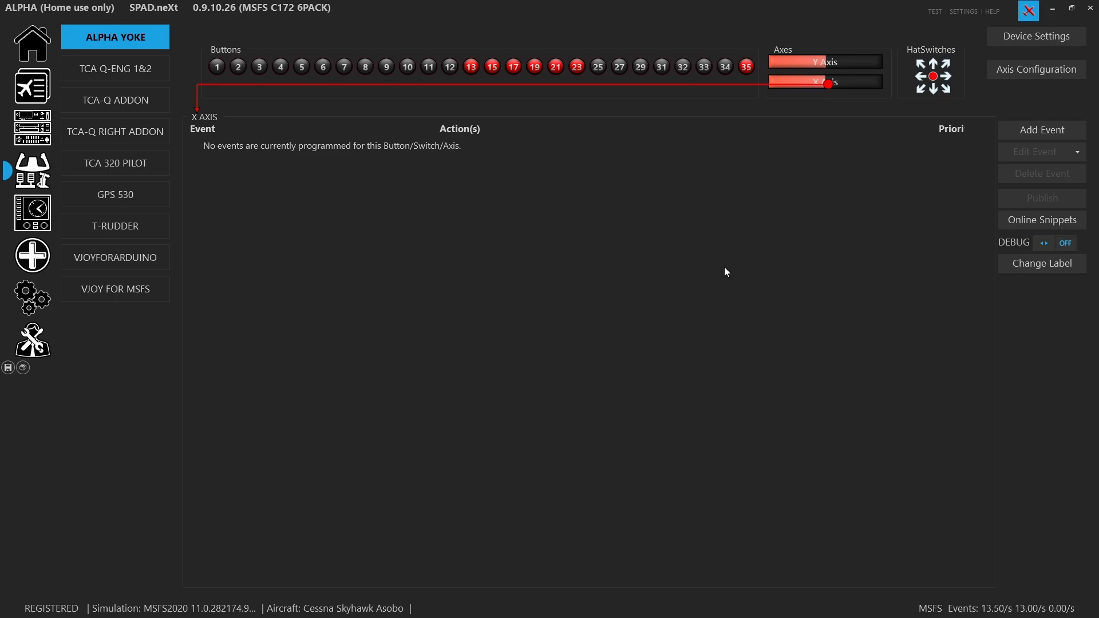
click(120, 232)
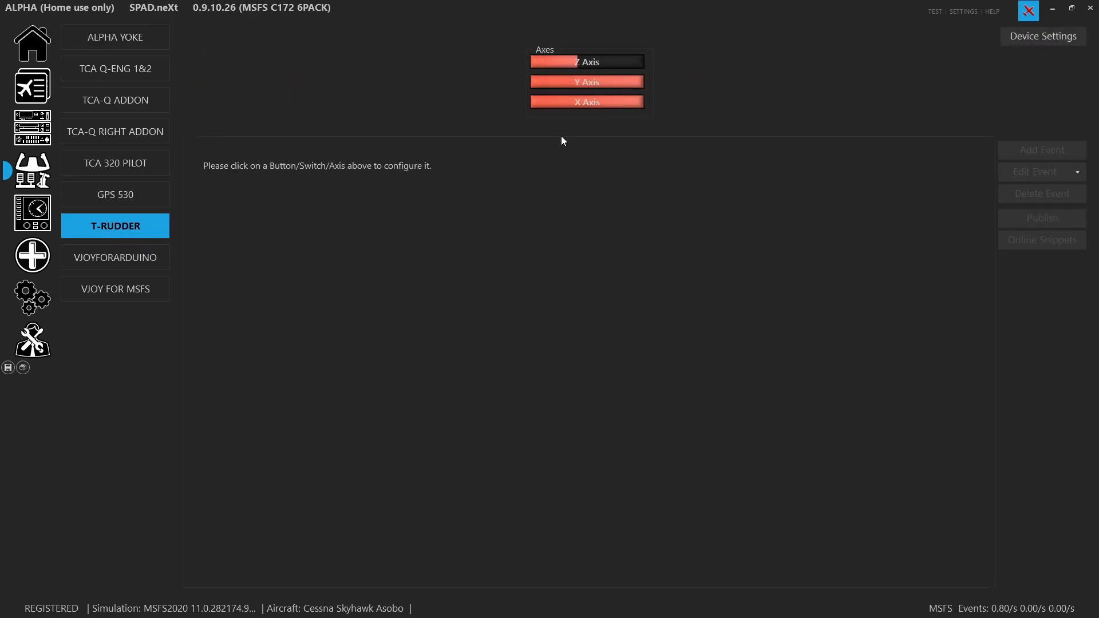
click(589, 62)
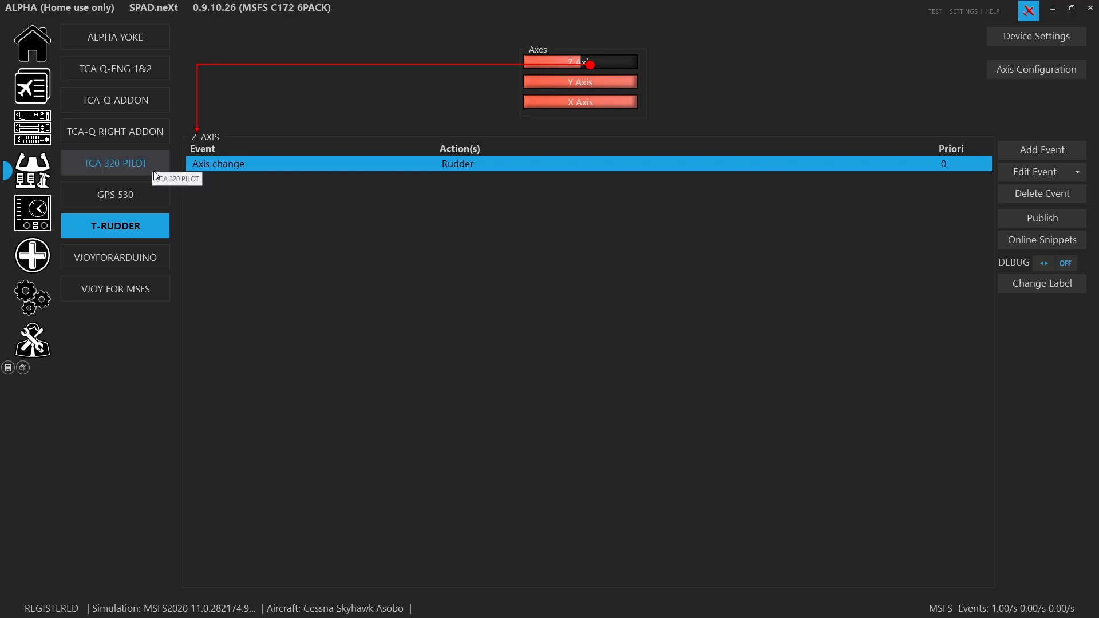
Step: Review the TCA Q-Eng 1&2, TCA-Q Addon and TCA-Q Right Addon devices, including the left thrust lever's events
click(139, 74)
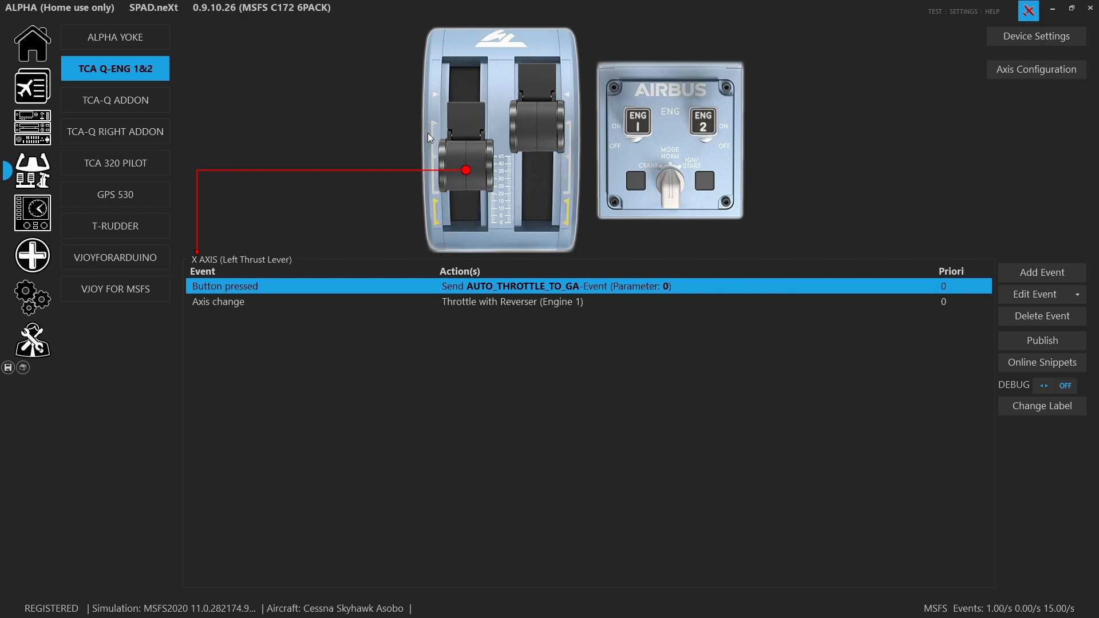
click(147, 101)
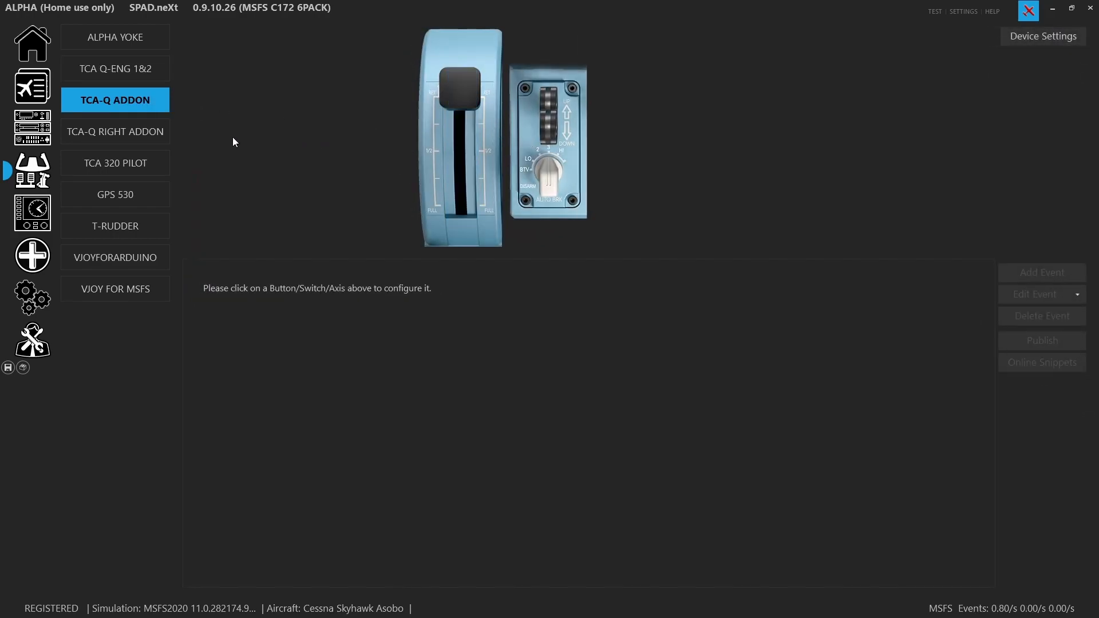
click(160, 135)
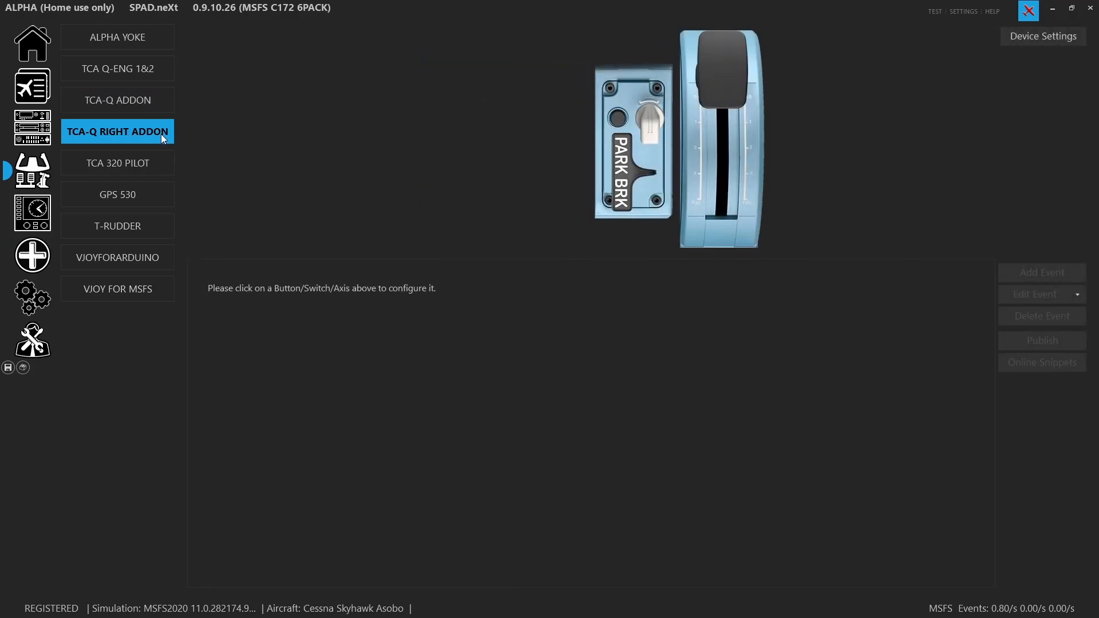
click(150, 99)
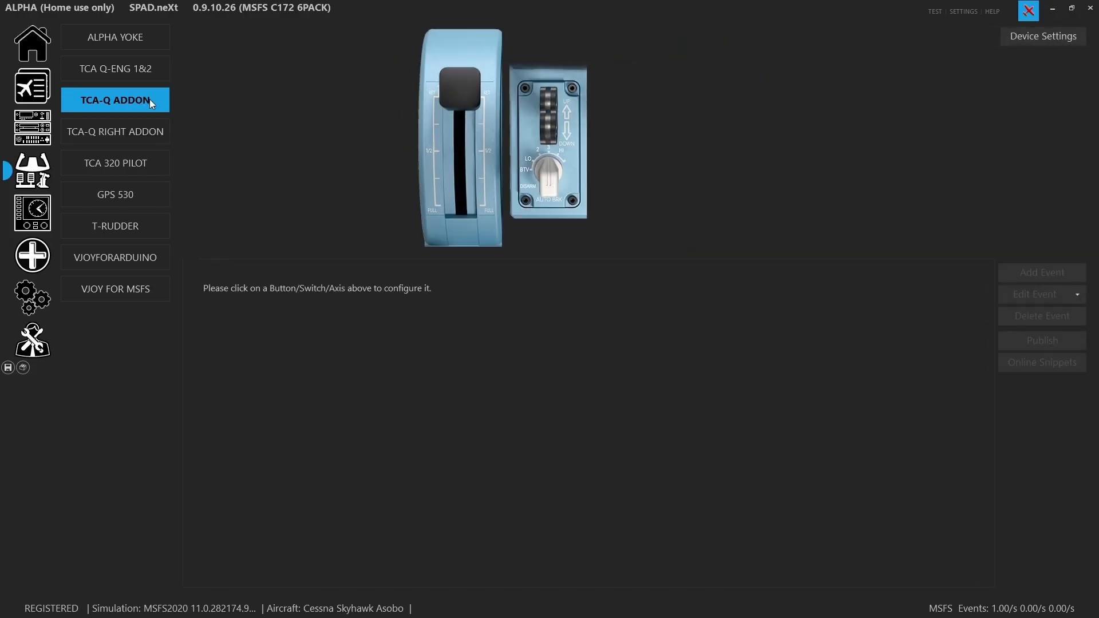
click(156, 78)
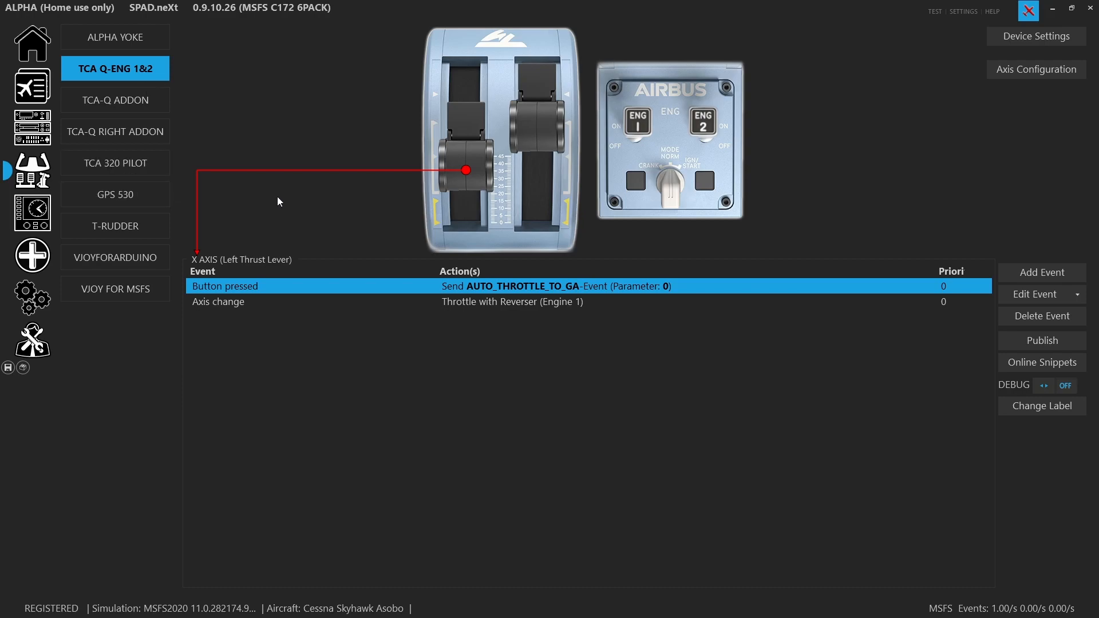
click(474, 129)
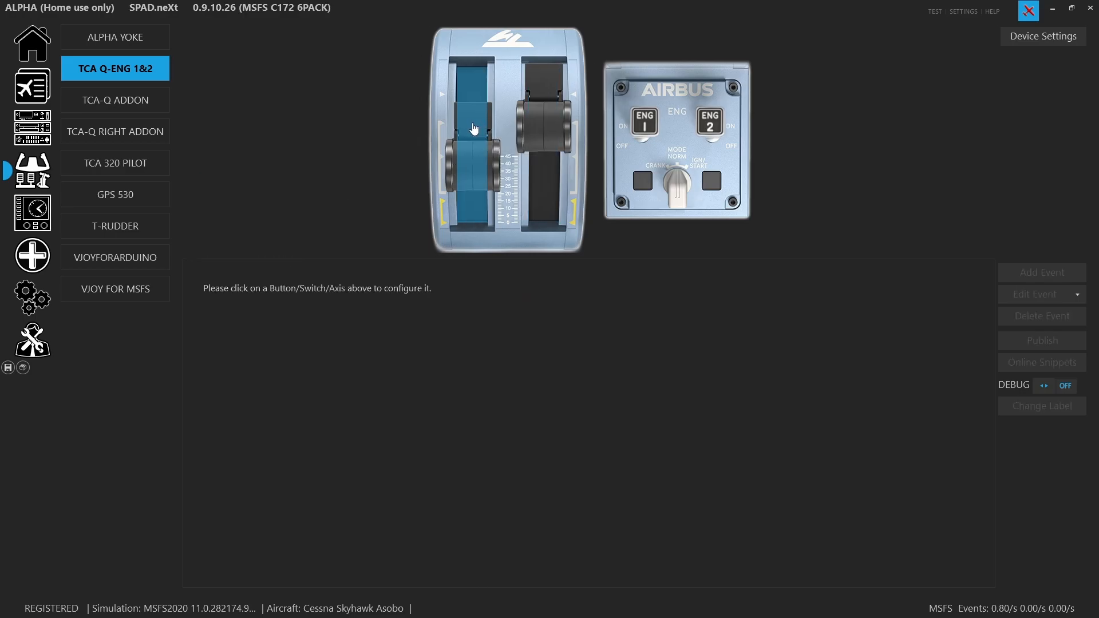
click(474, 129)
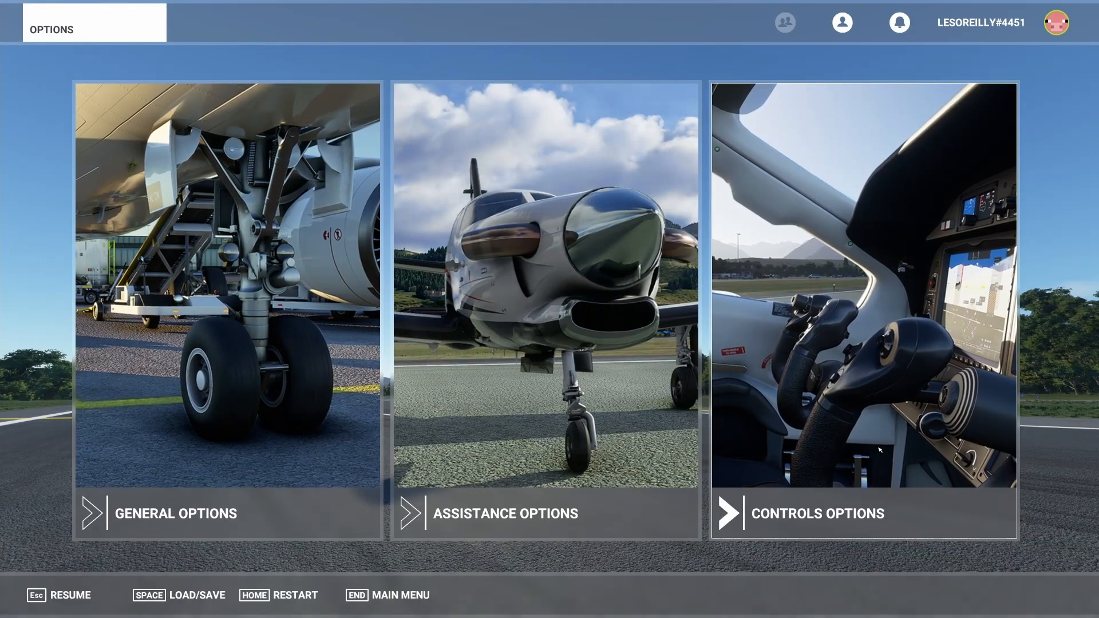
Step: In Flight Simulator's controls options, switch the T-Rudder to the Default profile and expand its brake and primary control surface assignments
click(879, 451)
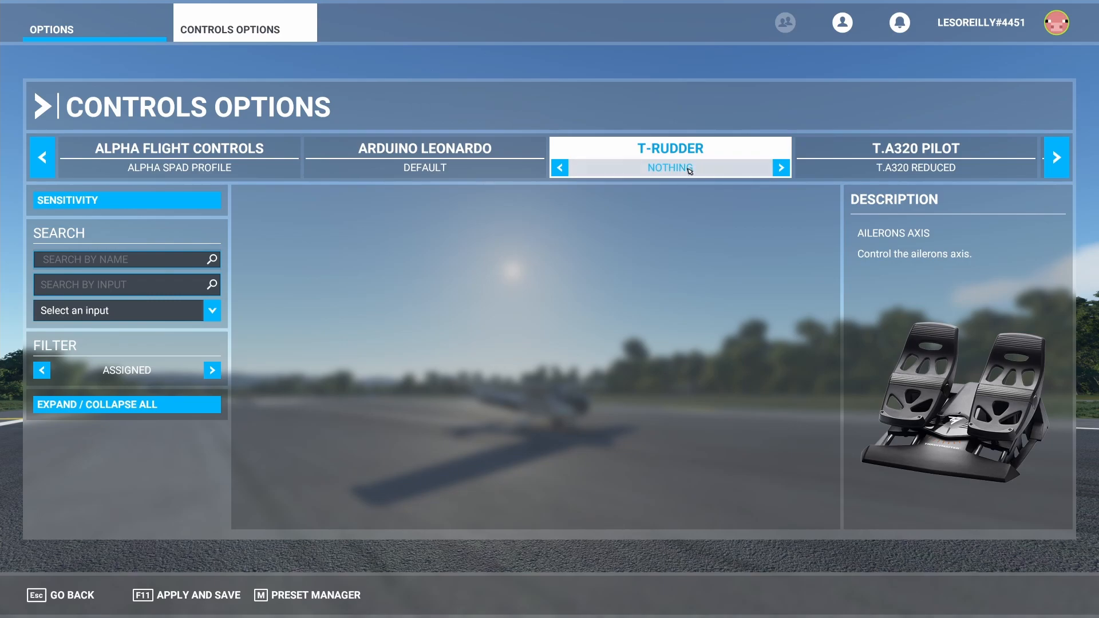
click(563, 172)
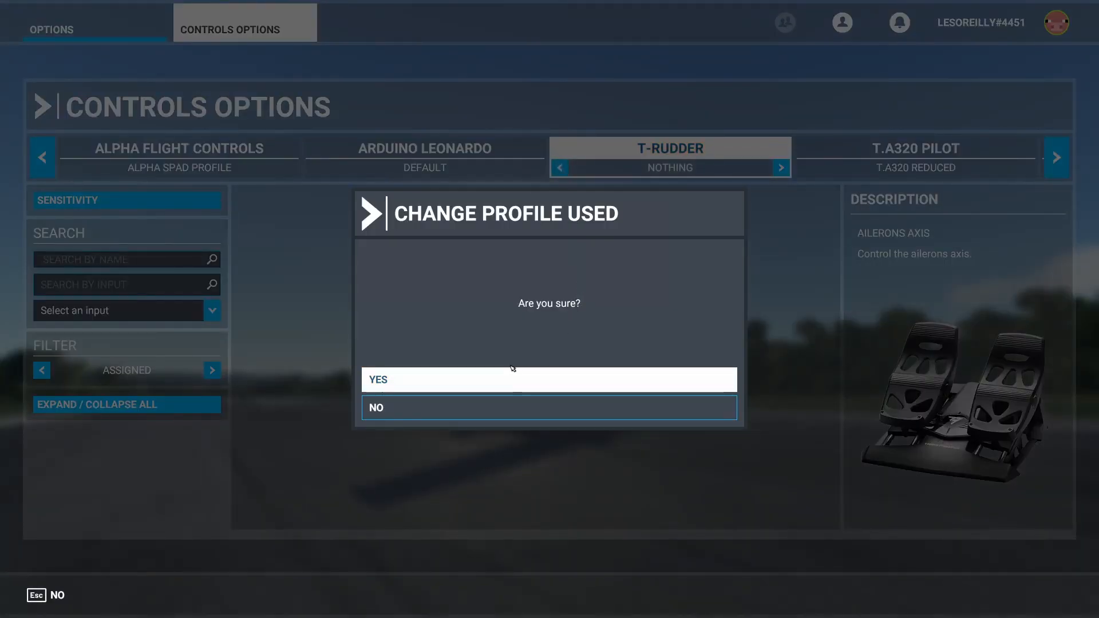
click(507, 383)
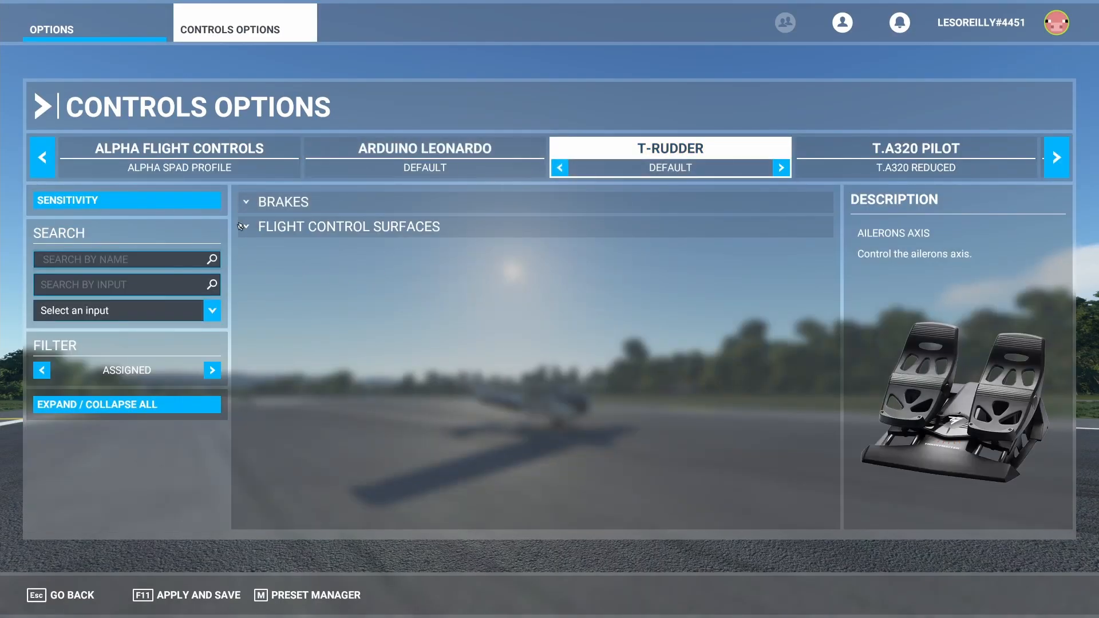
click(245, 203)
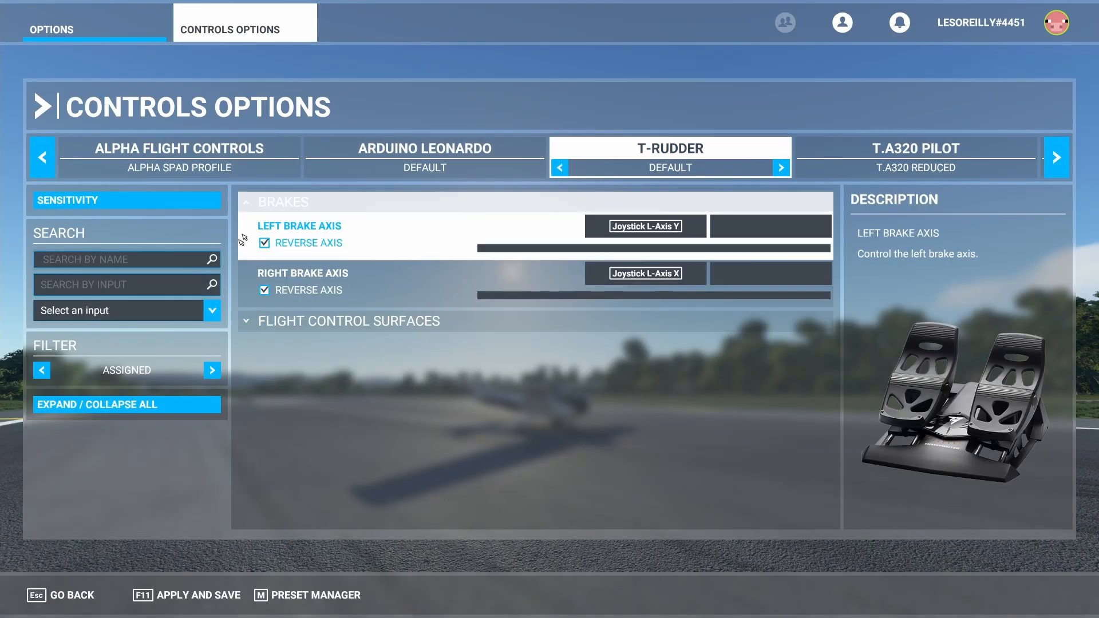
click(252, 323)
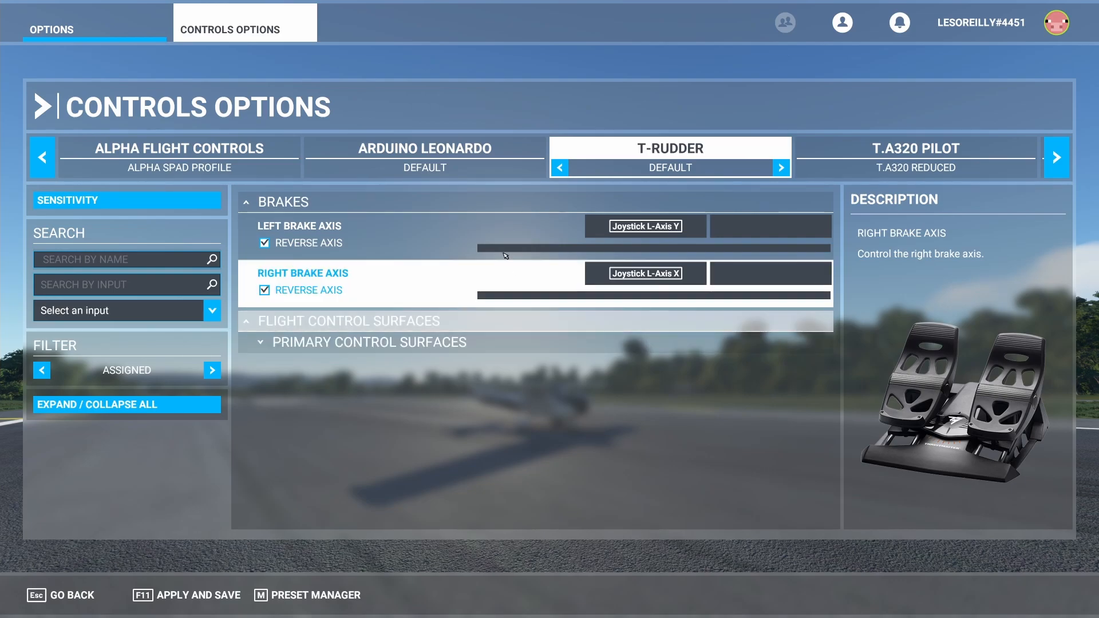
click(256, 347)
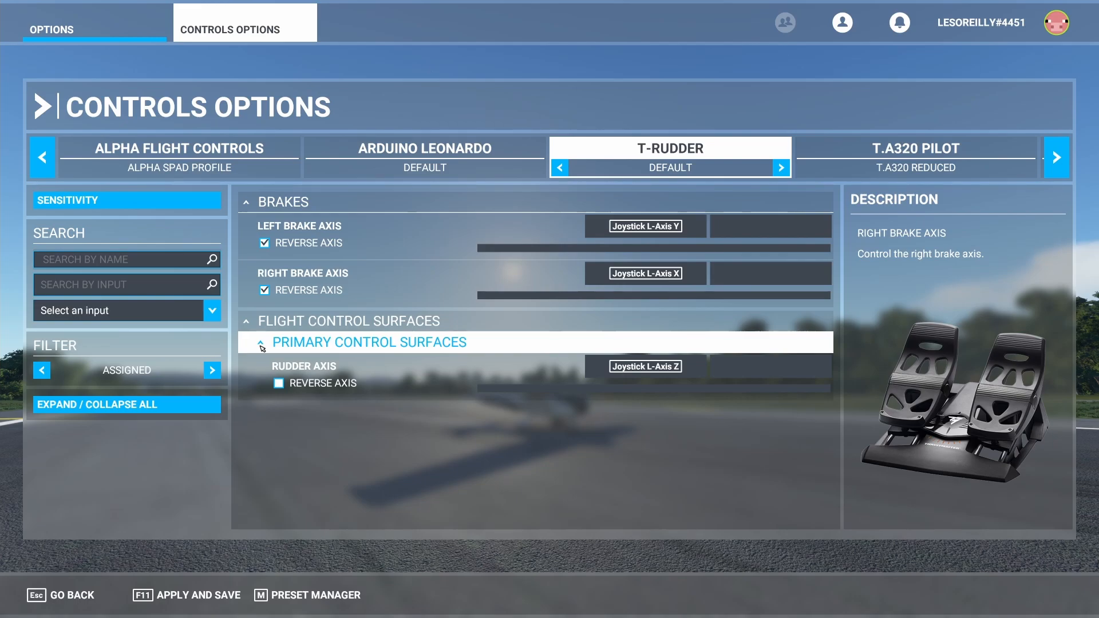
Step: Reverse the T-Rudder's rudder axis and save the assignments as a new input profile named SPAD Config
click(382, 376)
click(442, 389)
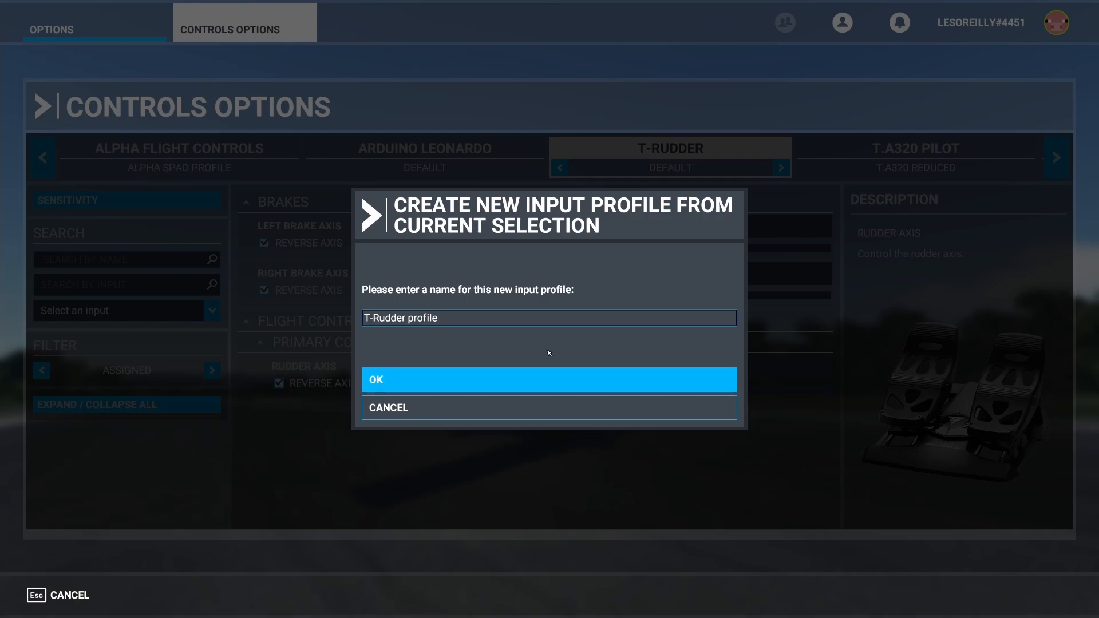
click(509, 320)
key(BackSpace)
key(BackSpace)
key(BackSpace)
key(BackSpace)
key(BackSpace)
key(BackSpace)
key(BackSpace)
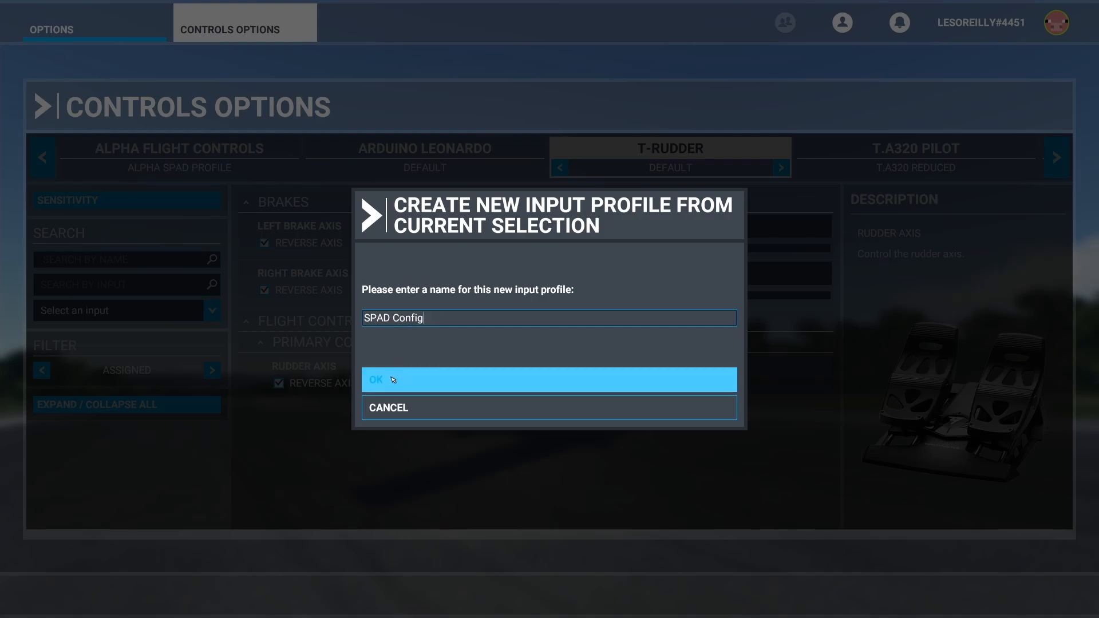
click(393, 380)
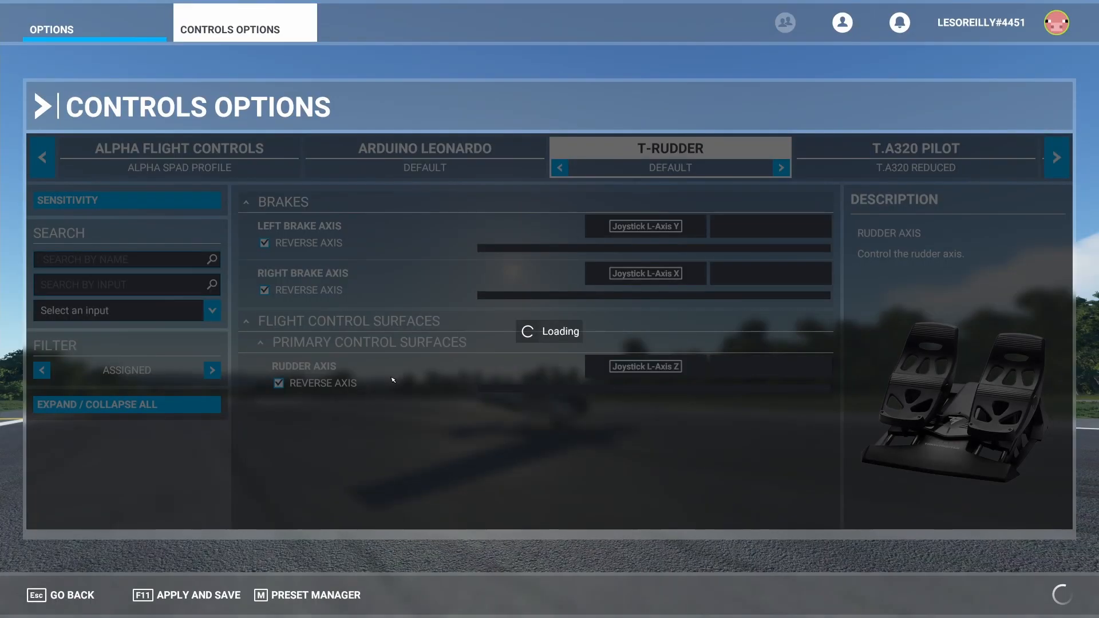
key(F11)
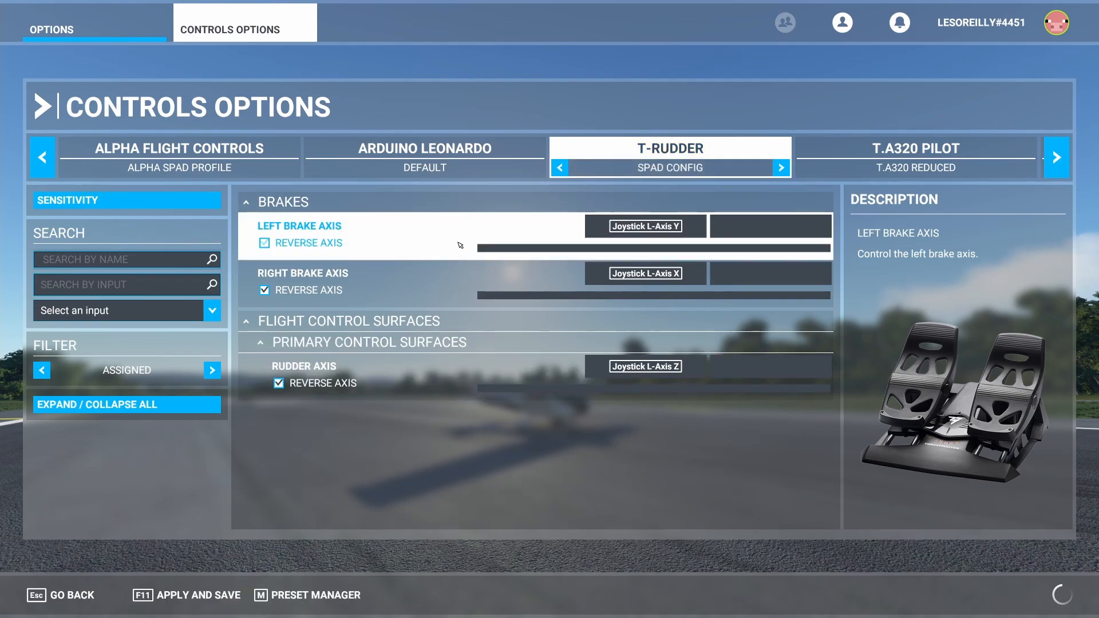
Step: Clear the inputs assigned to the left and right brake axes in the T-Rudder's SPAD Config profile
click(604, 232)
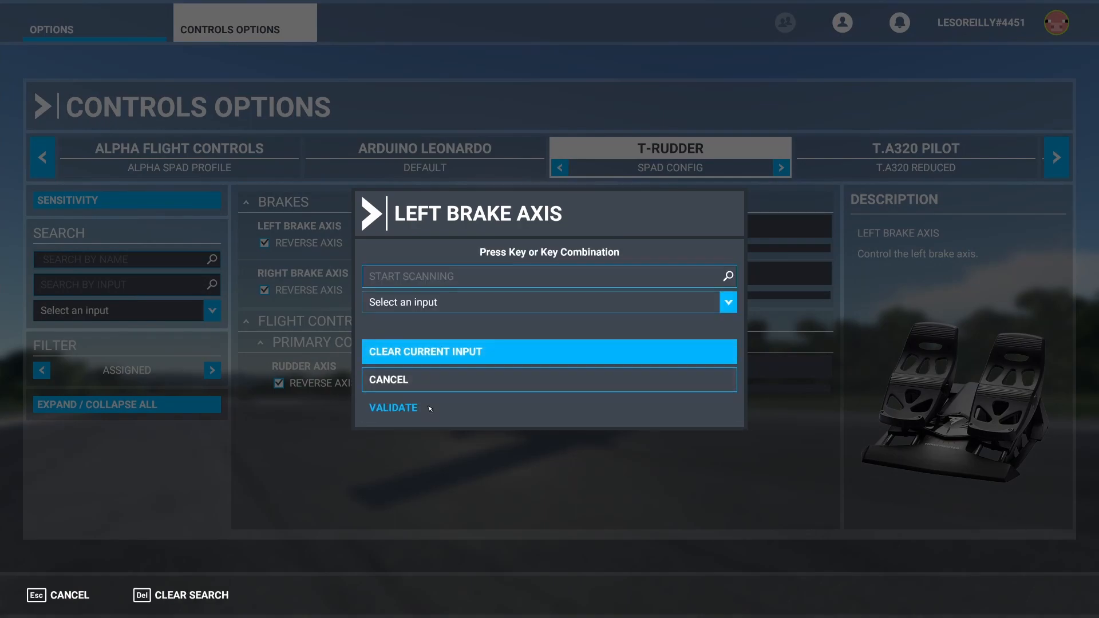
click(430, 407)
click(651, 227)
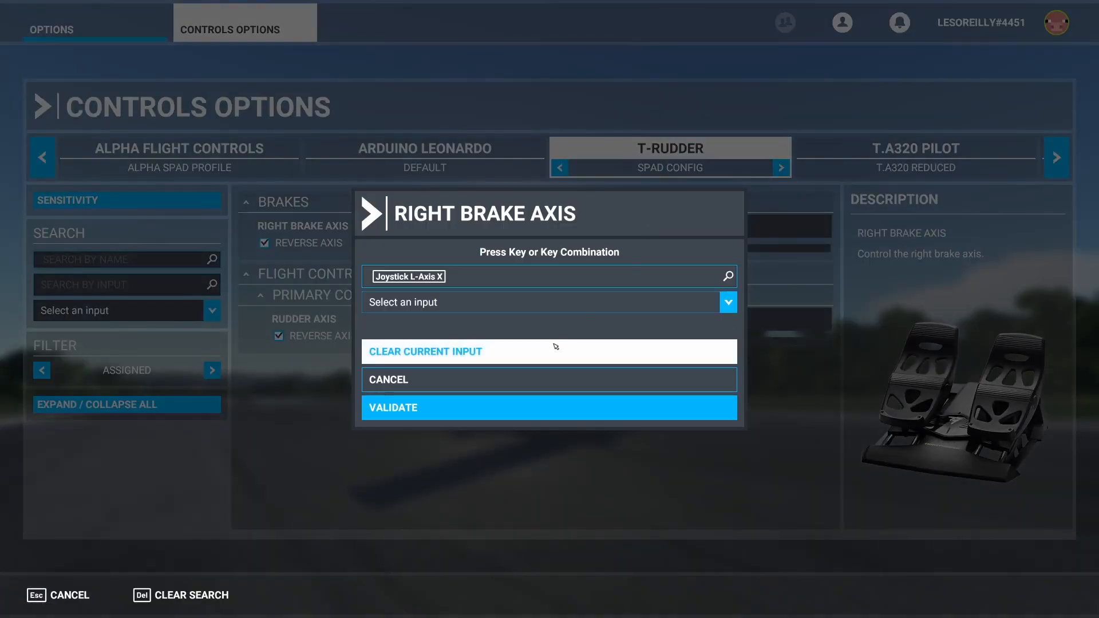
click(480, 361)
click(515, 407)
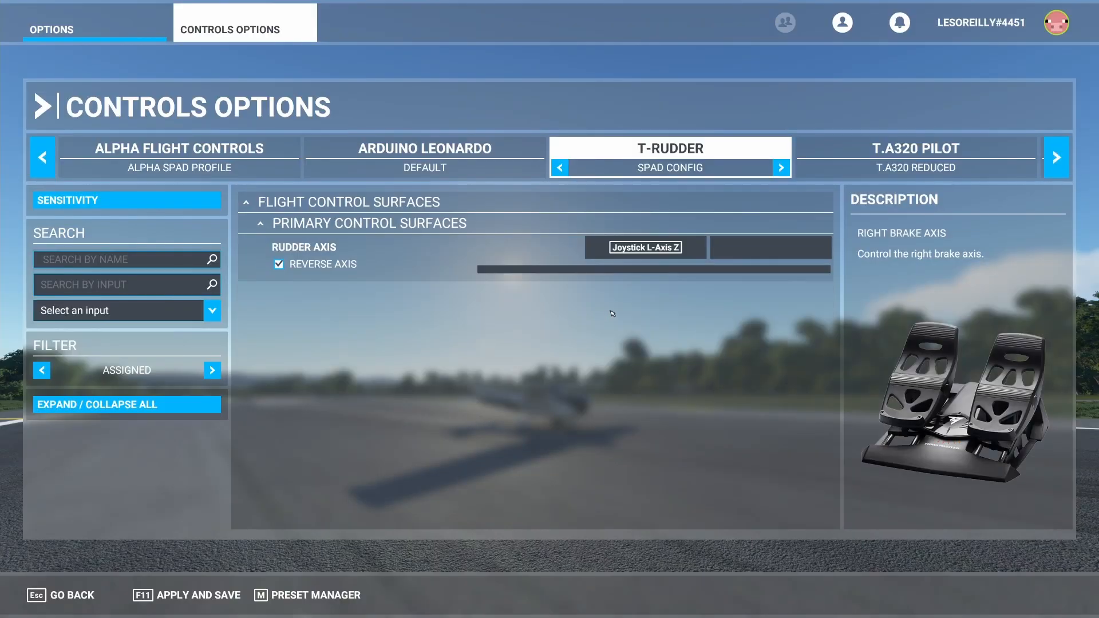
Step: Clear the rudder axis input, then apply and save the T-Rudder's SPAD Config profile
click(647, 249)
click(474, 345)
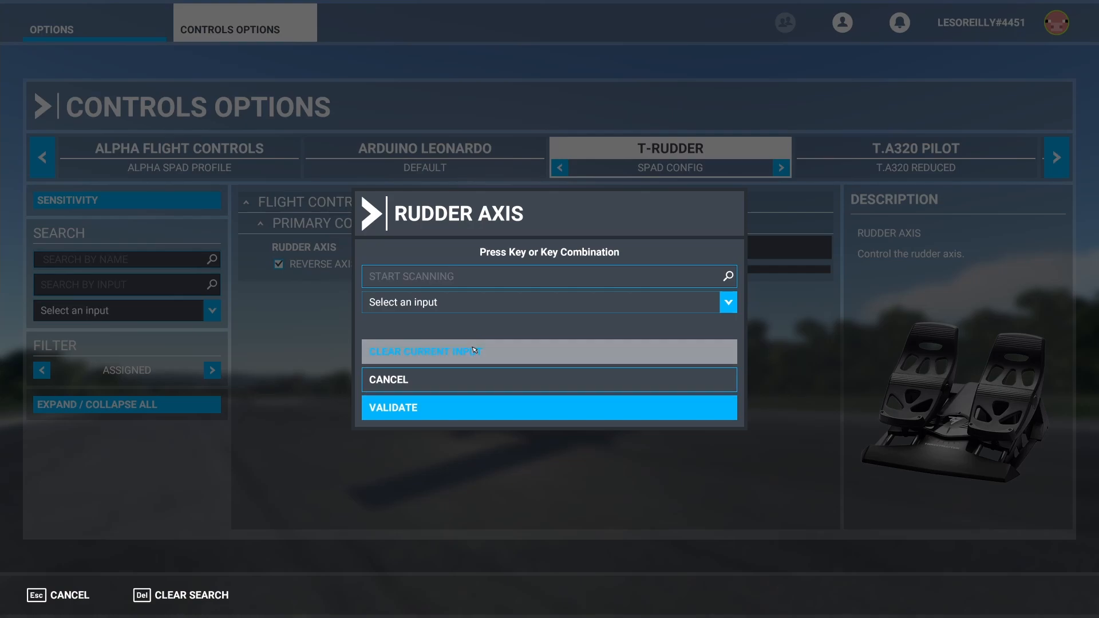
click(474, 407)
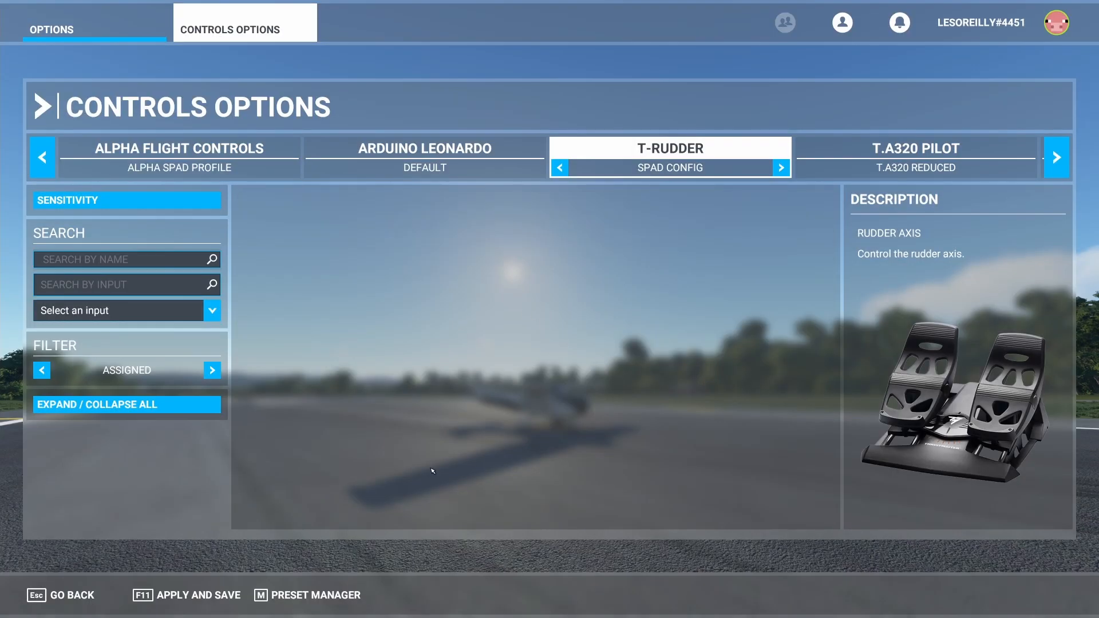
click(204, 595)
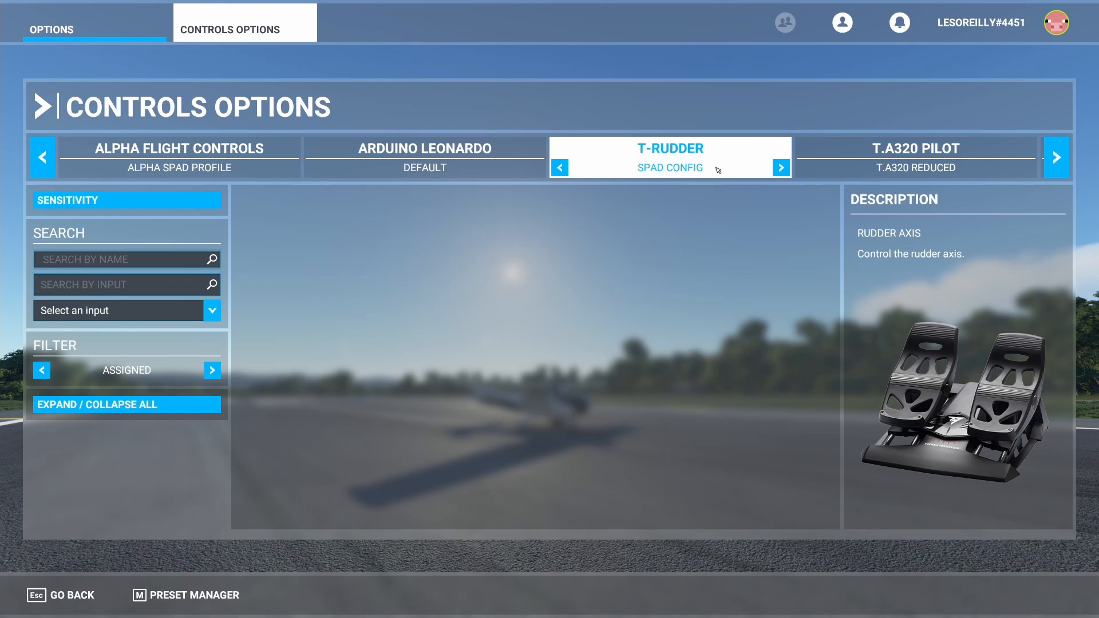
Step: Inspect the T.A320 Pilot's drone camera and primary control surface assignments, and view the TCA Q-Eng 1&2 profile
click(863, 163)
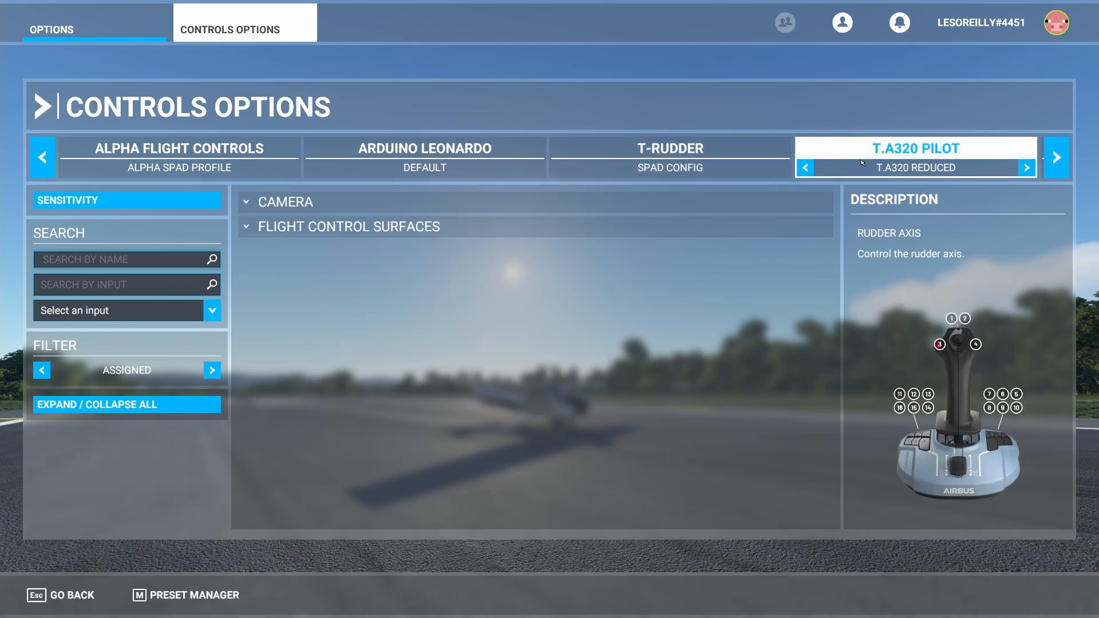
click(1056, 158)
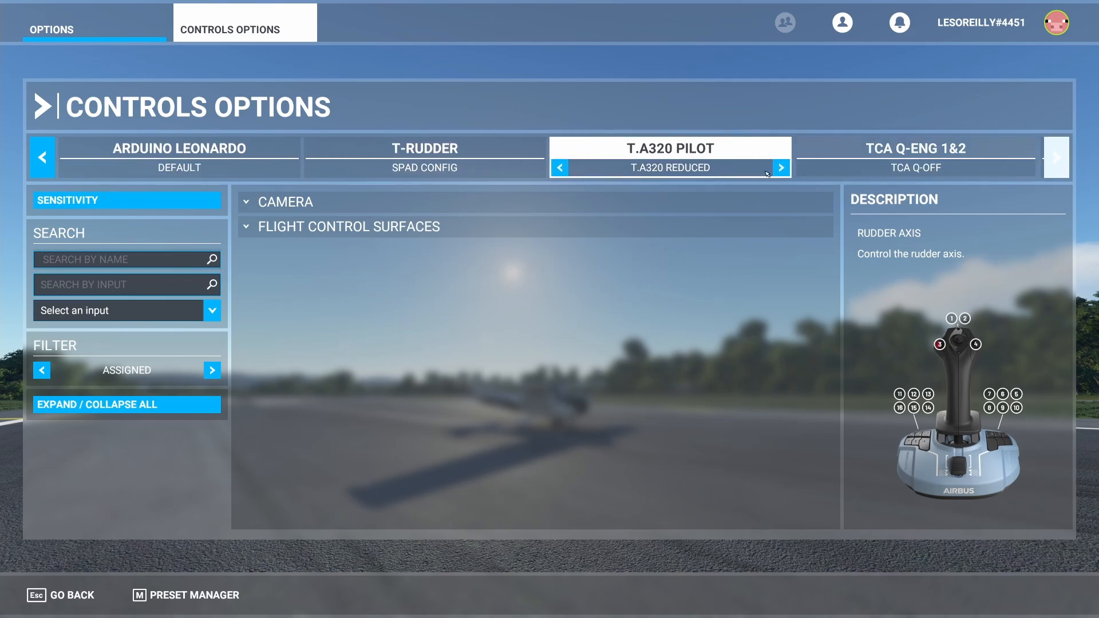
click(254, 207)
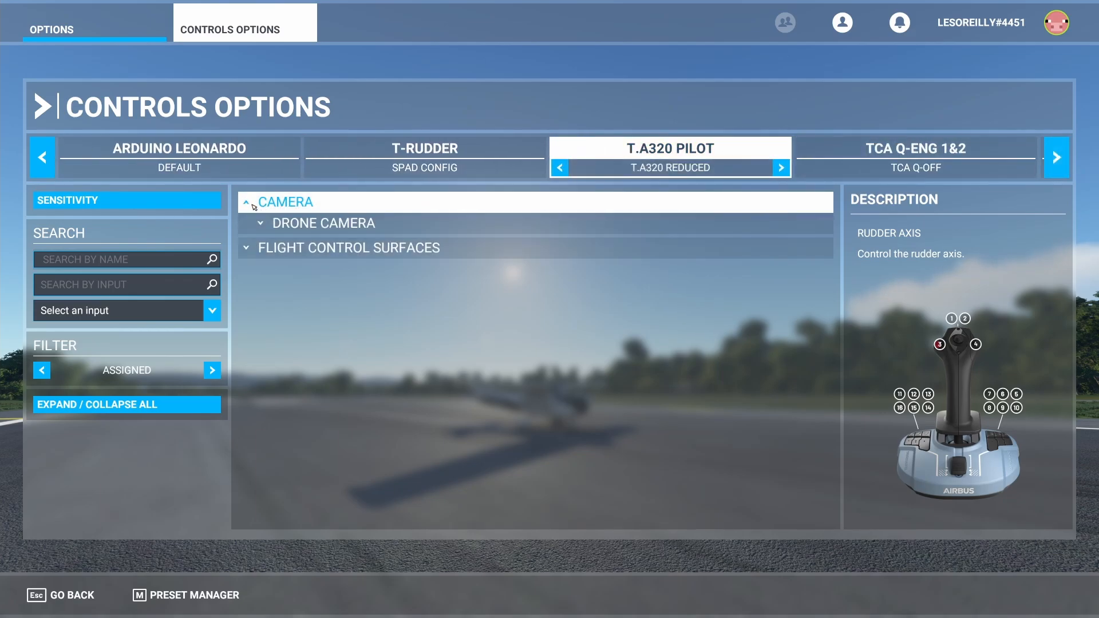
click(258, 222)
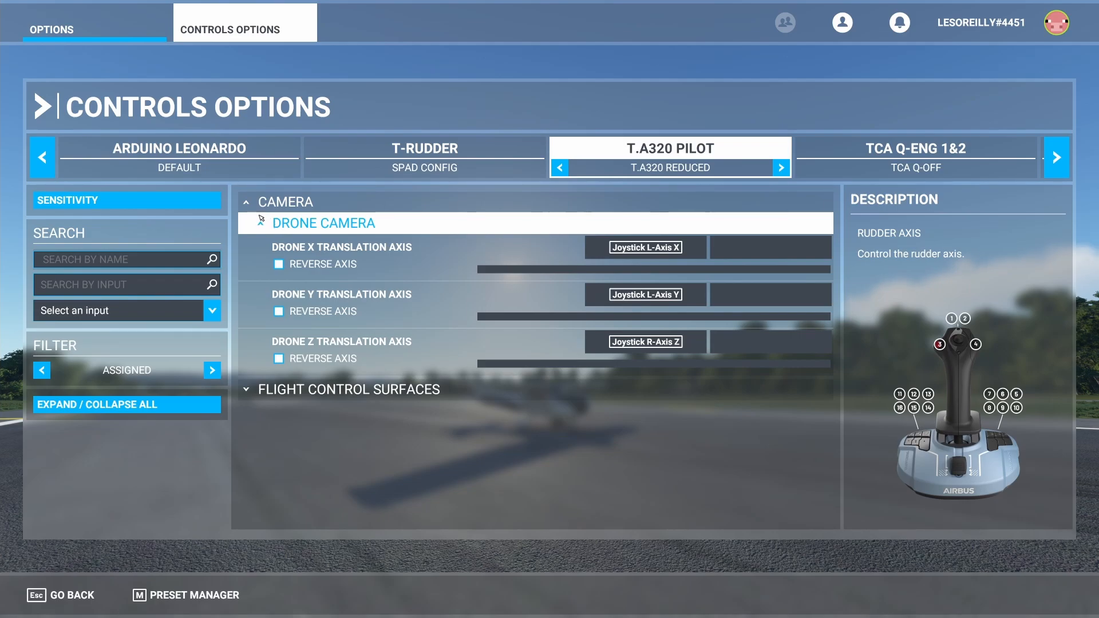
click(255, 393)
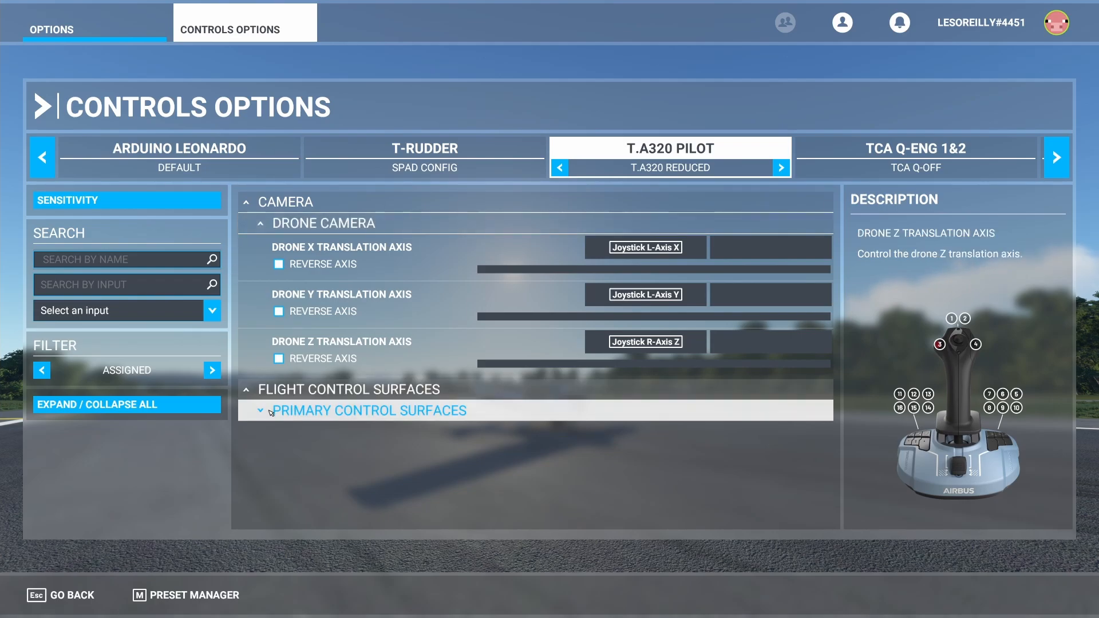
click(269, 411)
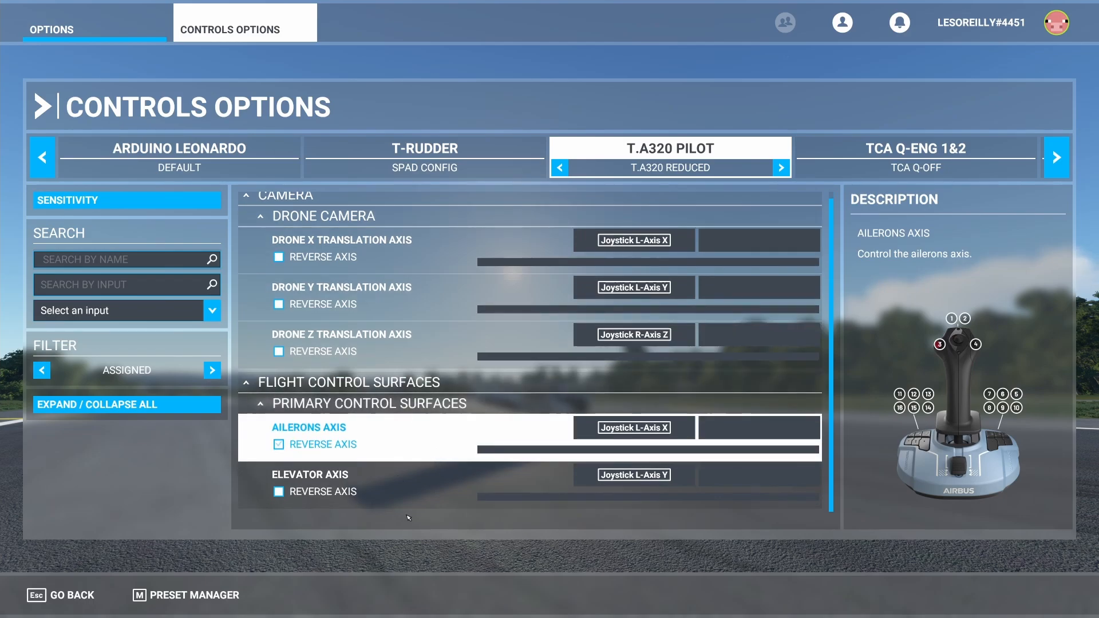
scroll(417, 317, up, 1)
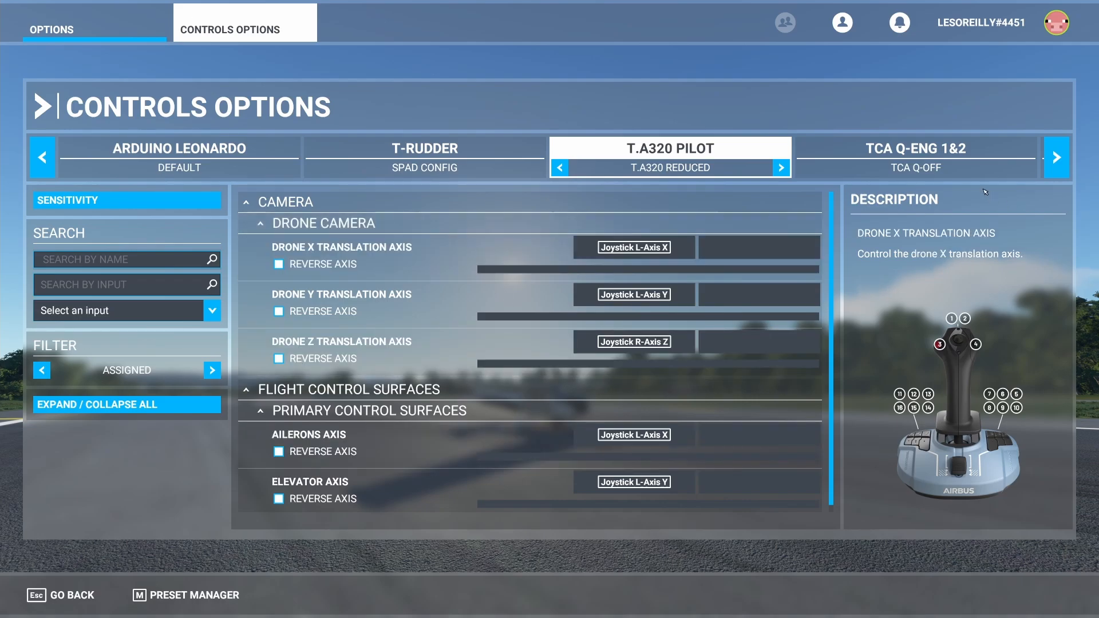
click(971, 170)
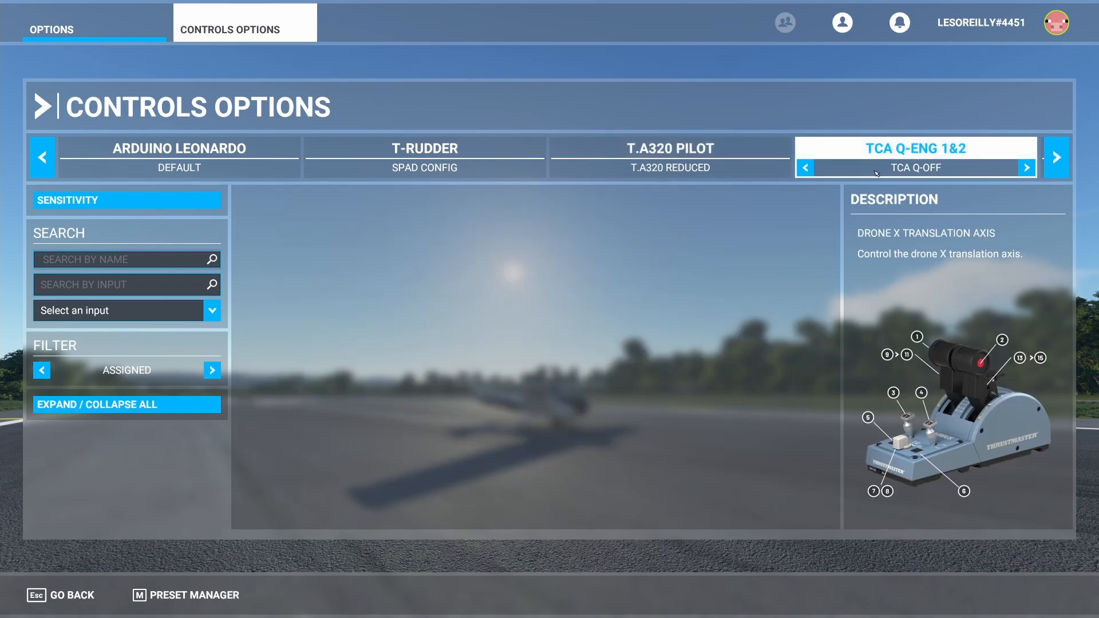
Step: Check the remaining controller profiles, switch to SPAD.neXt, and review the TCA Q-Eng 1&2 thrust lever events and device settings options
click(1054, 174)
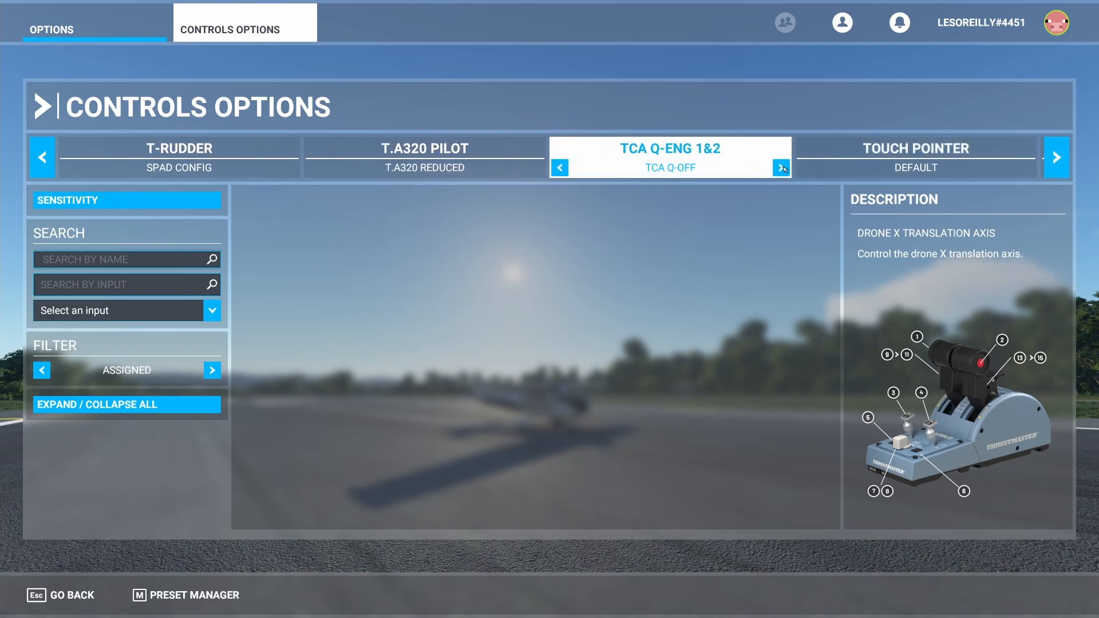
click(1056, 157)
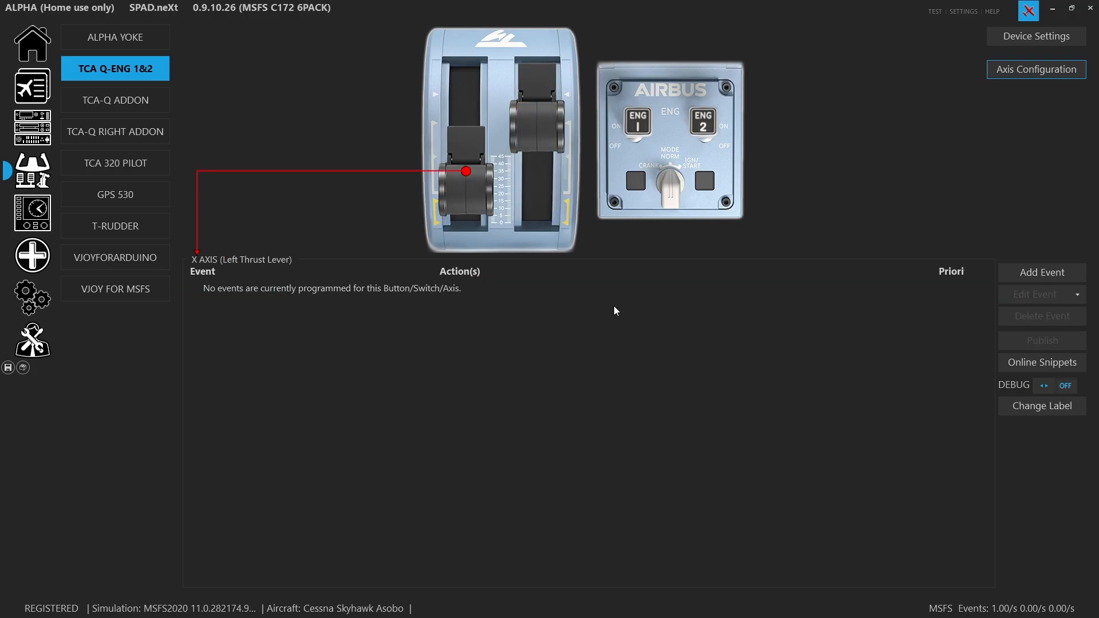
click(141, 36)
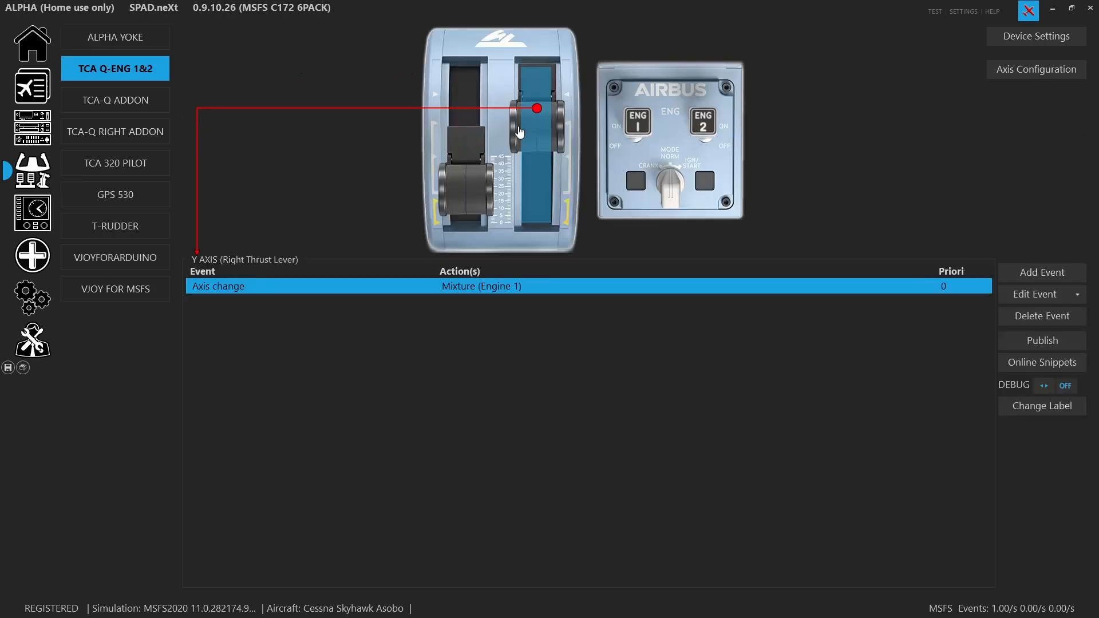
click(479, 135)
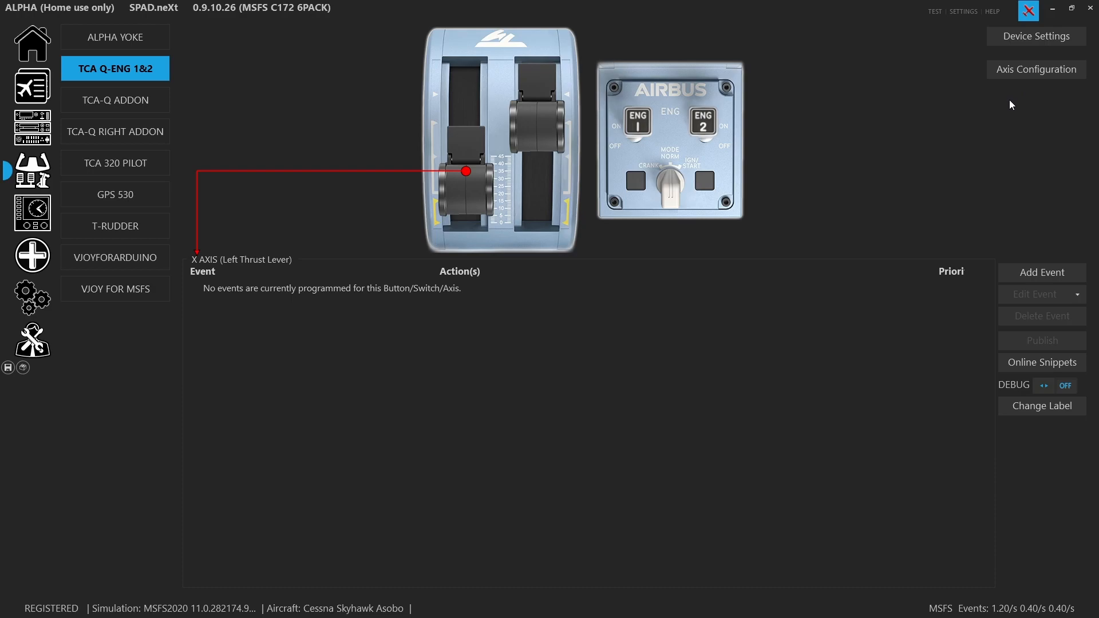
click(1012, 41)
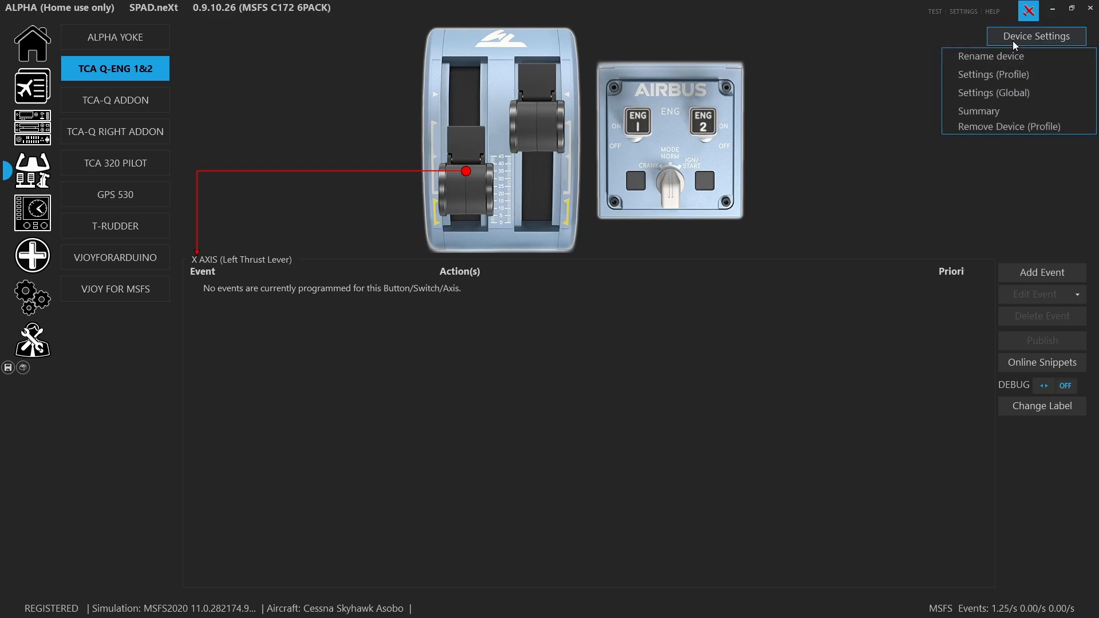
click(933, 192)
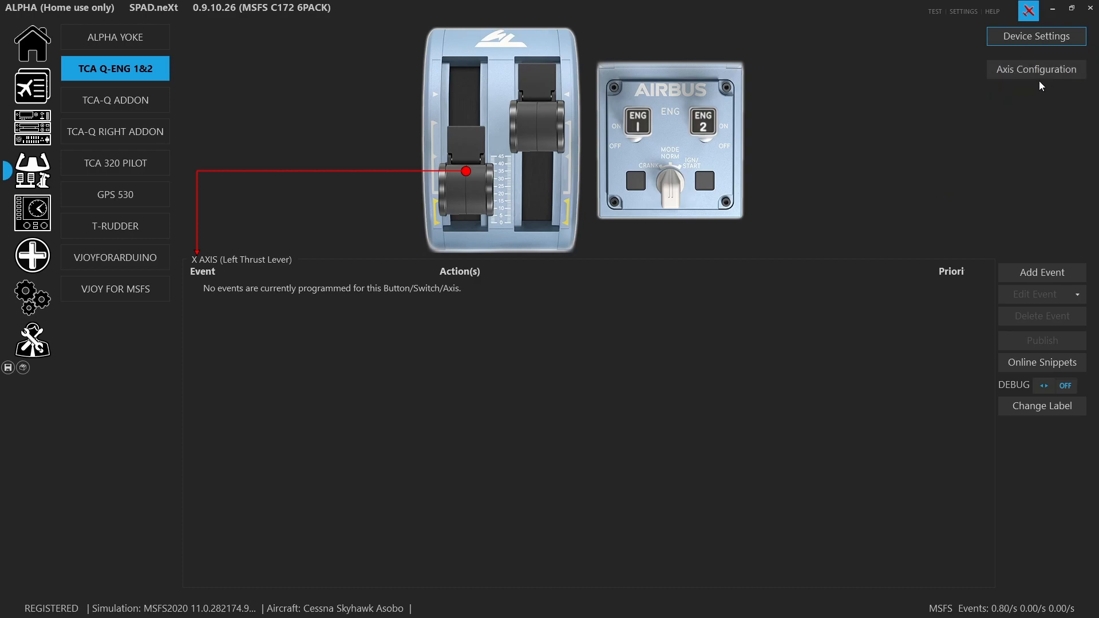
Step: Calibrate the left thrust lever's X axis range and save the axis calibration
click(1052, 71)
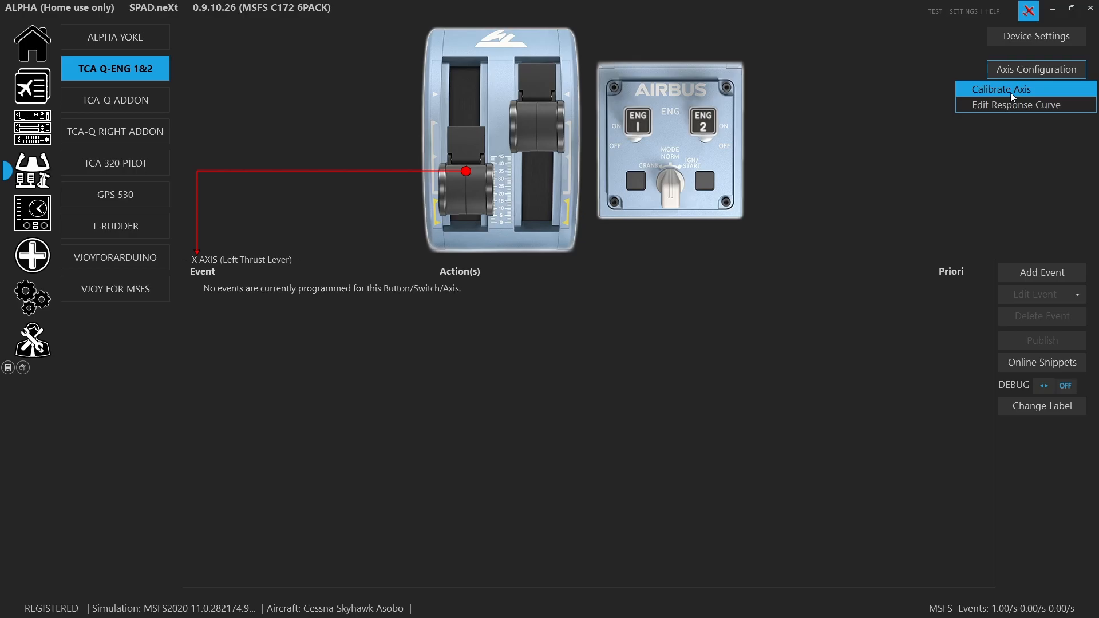
click(1011, 90)
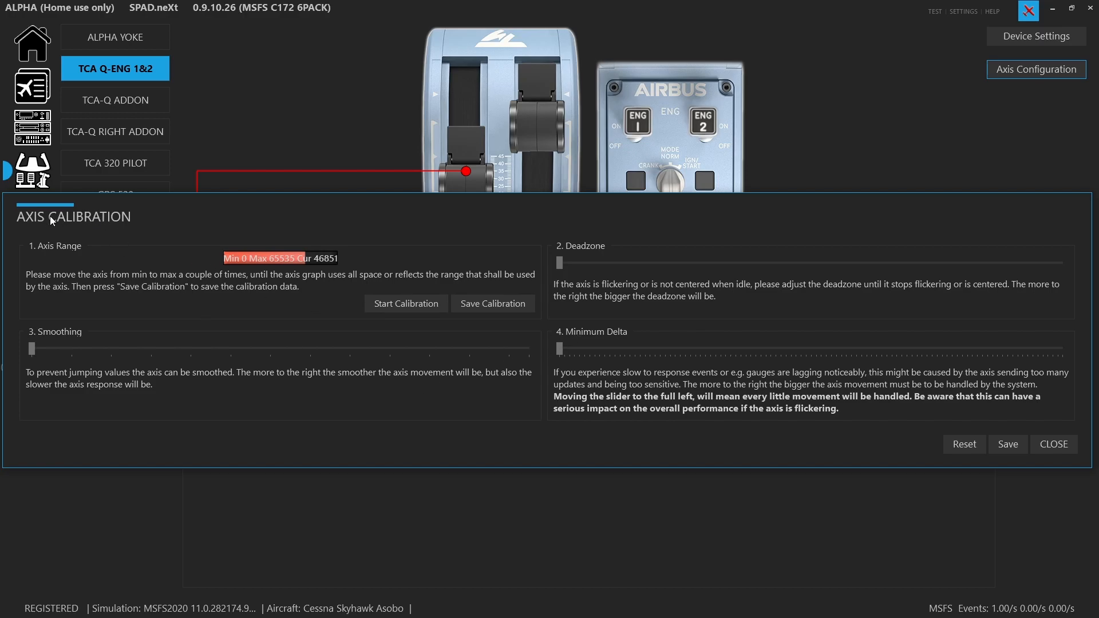
click(400, 309)
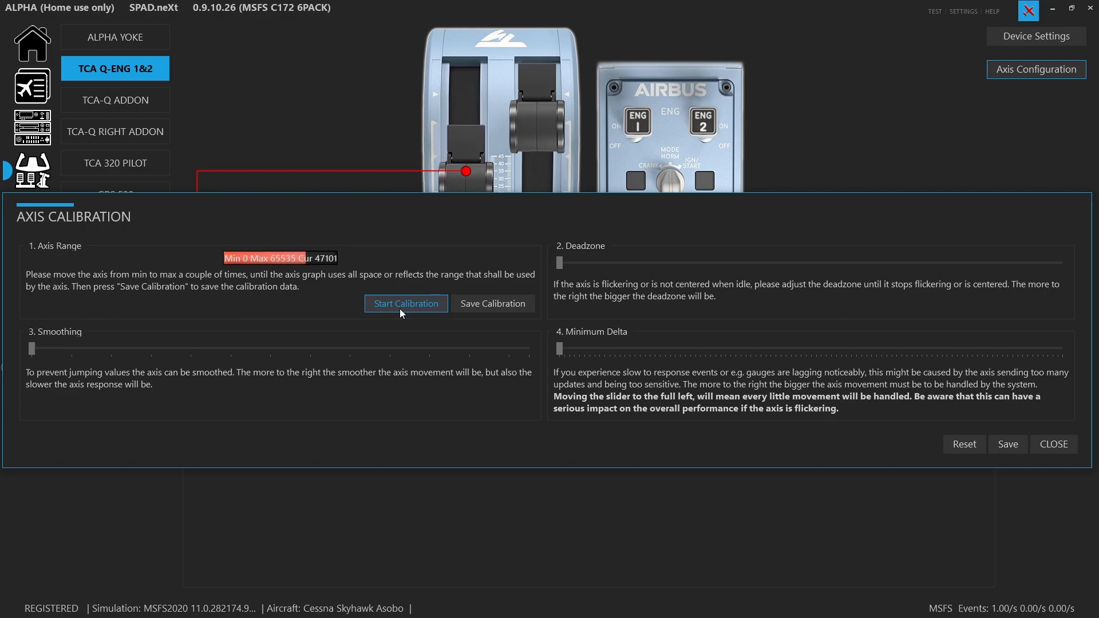
click(472, 307)
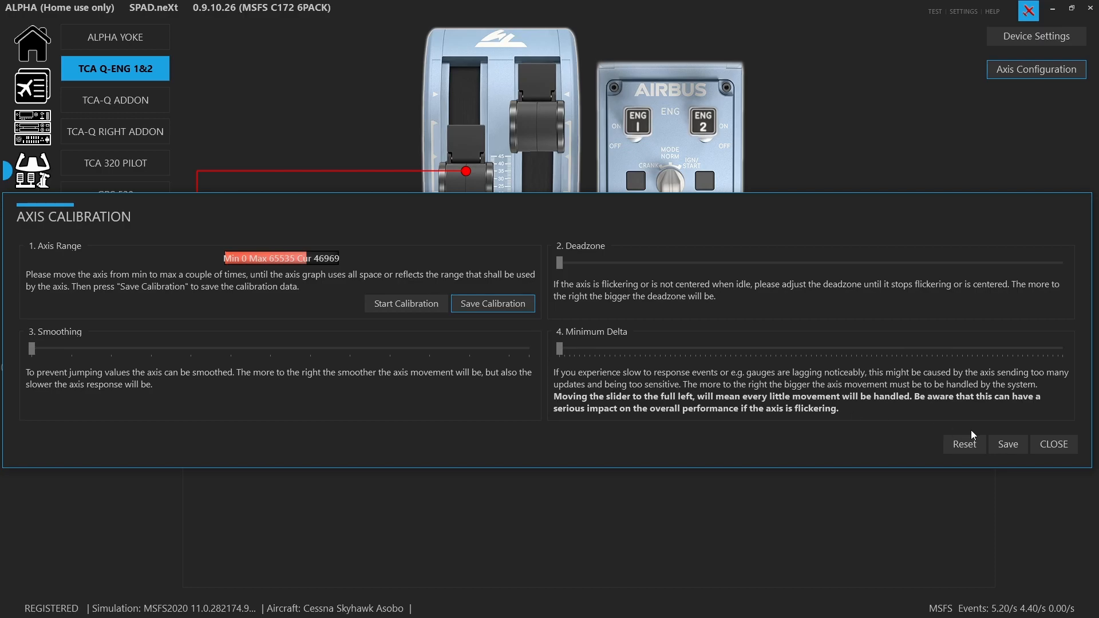
click(1004, 444)
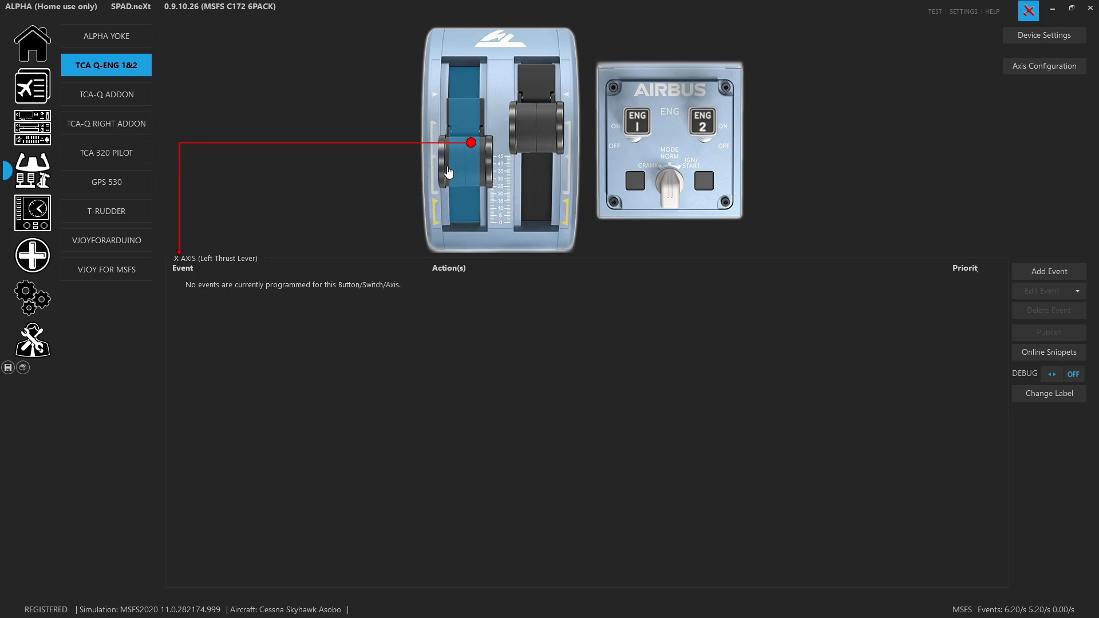
Step: Check the events programmed for the left thrust lever's Left Reverser Active button
click(436, 214)
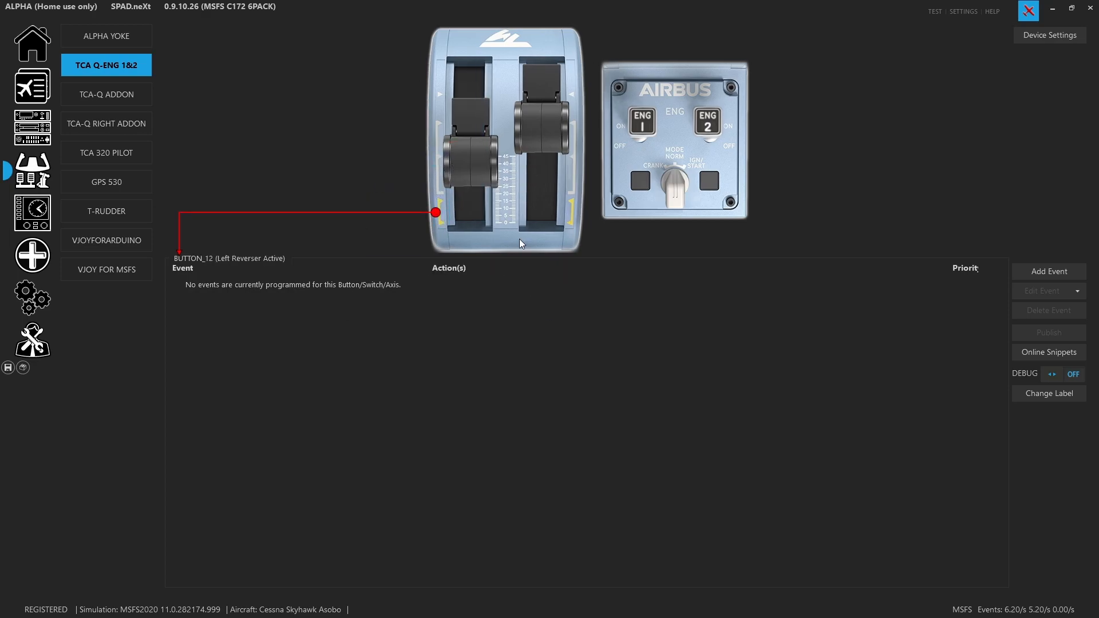
click(470, 141)
click(470, 141)
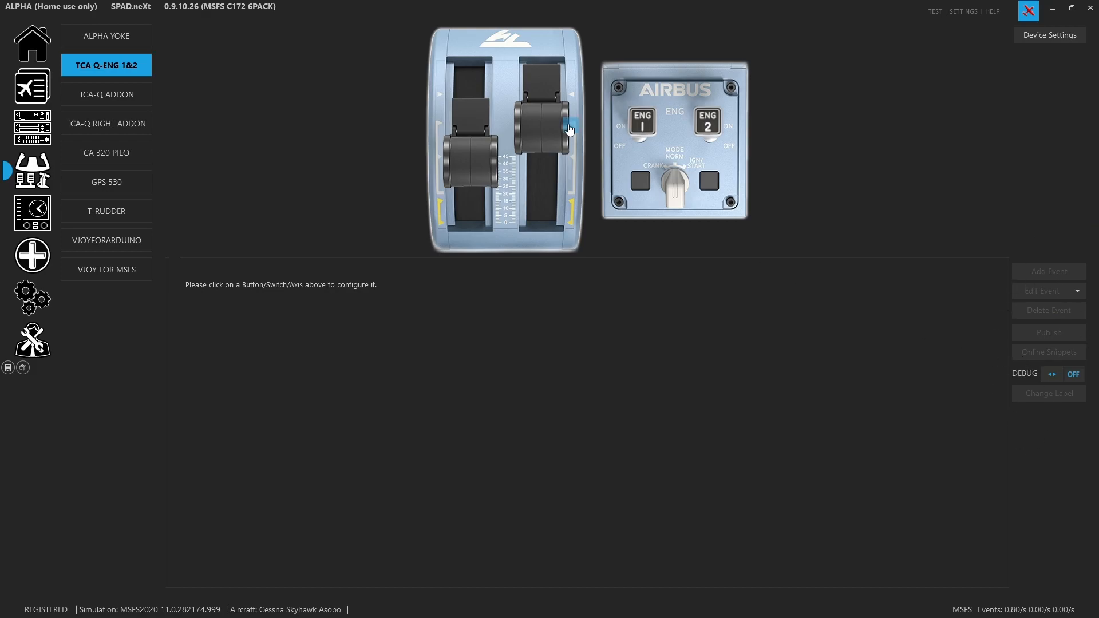
Step: Start a standard axis event for the left thrust lever using the Throttle without Reverser action
click(473, 173)
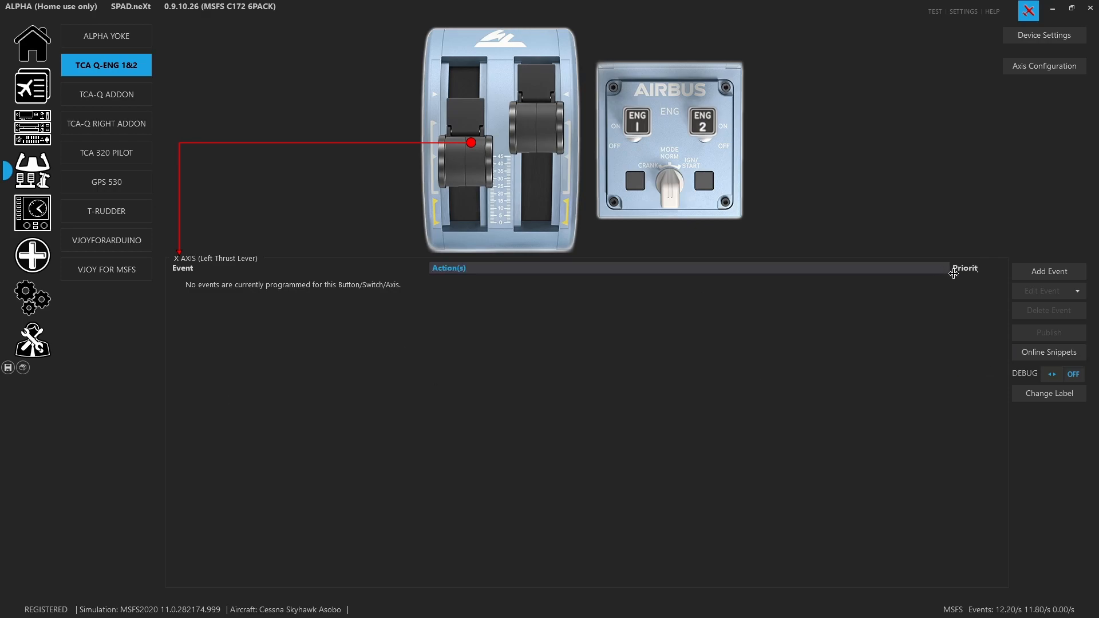
click(1045, 272)
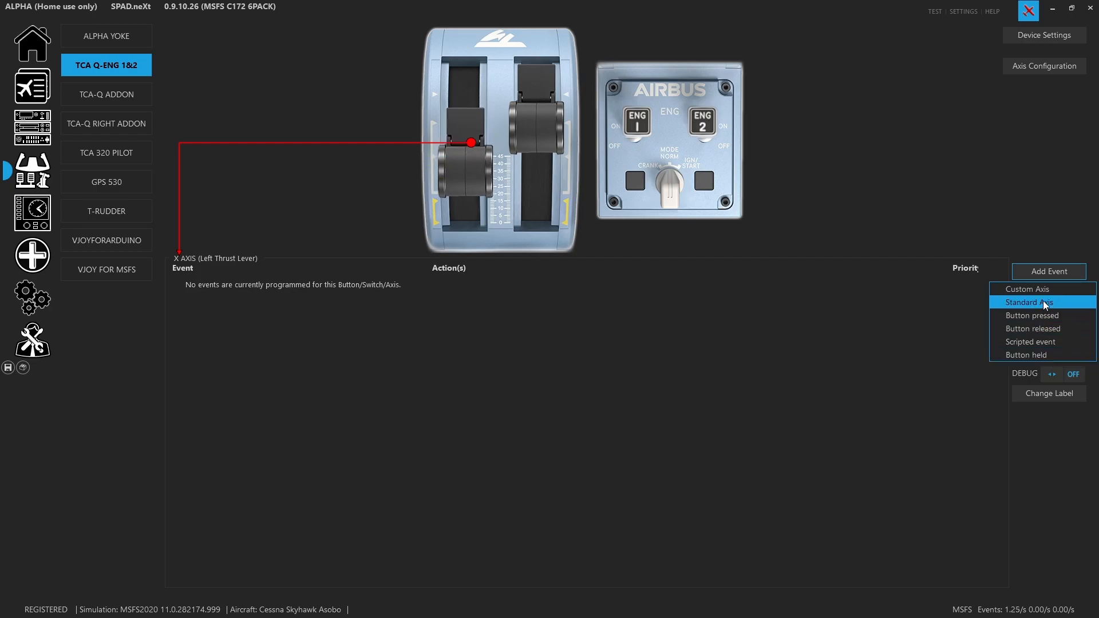
click(1021, 303)
click(387, 332)
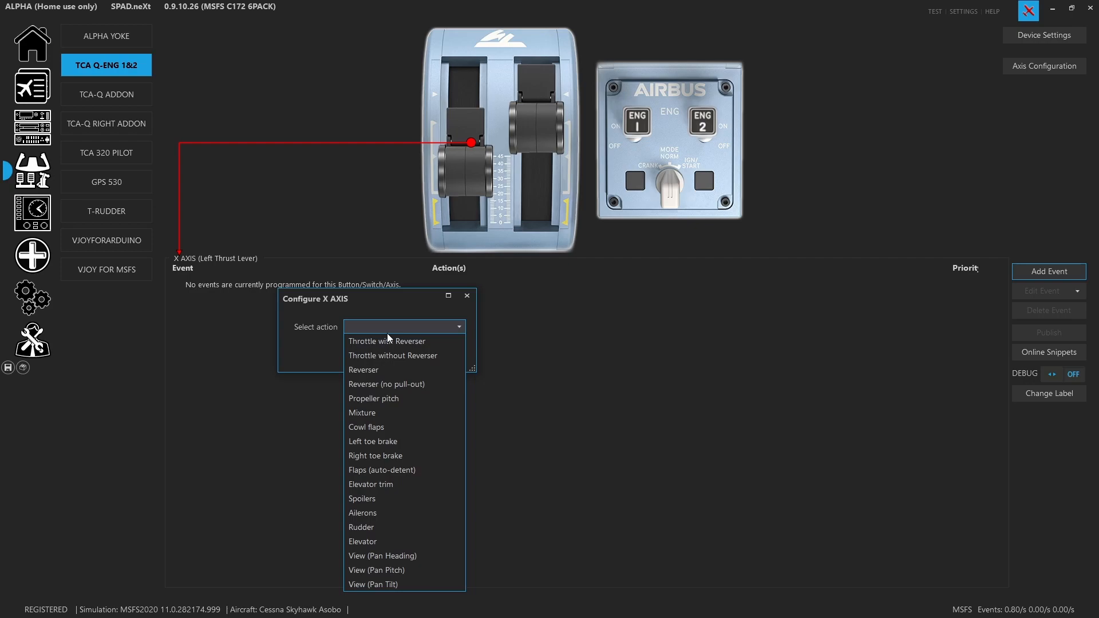
click(433, 342)
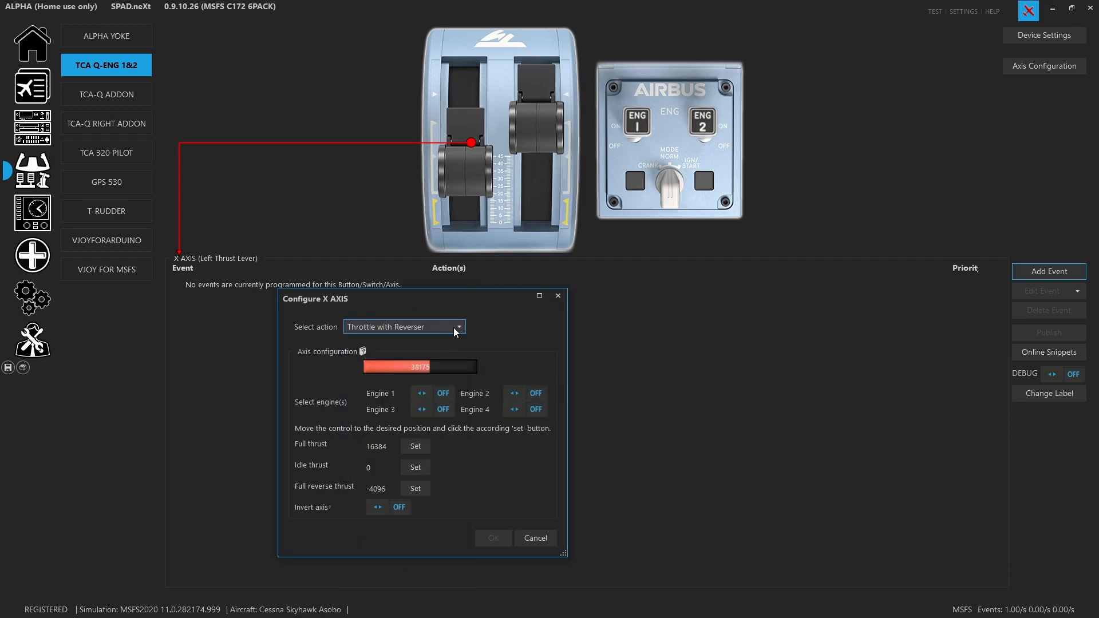
click(428, 326)
click(419, 356)
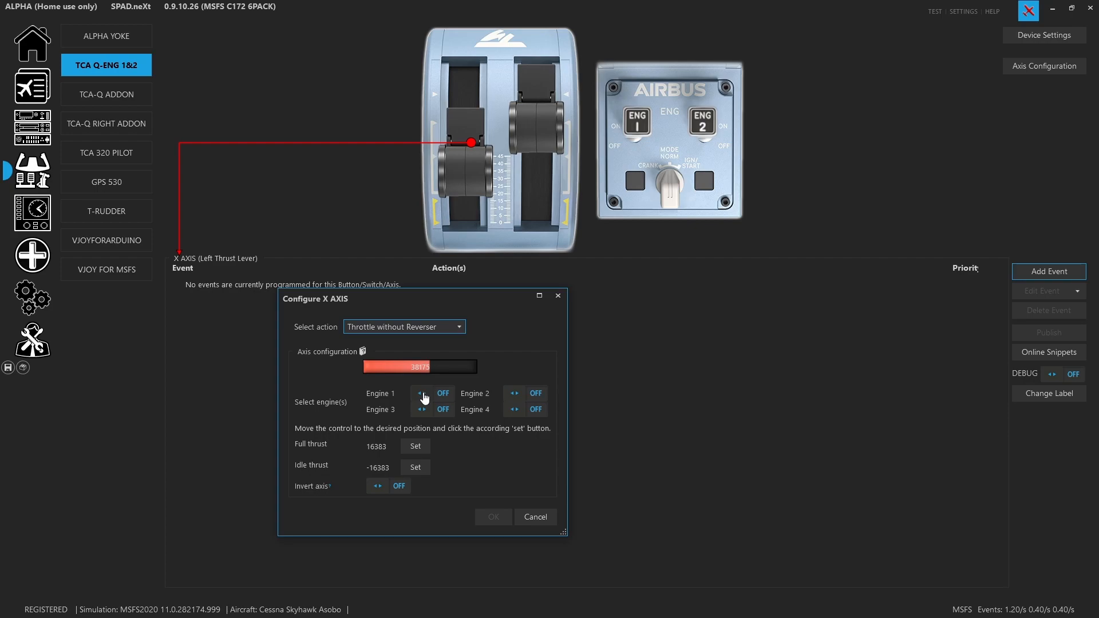
Step: Assign the throttle action to Engine 1, capture full thrust at 217 and idle thrust at 45737, and save the event and profile
click(424, 397)
click(418, 451)
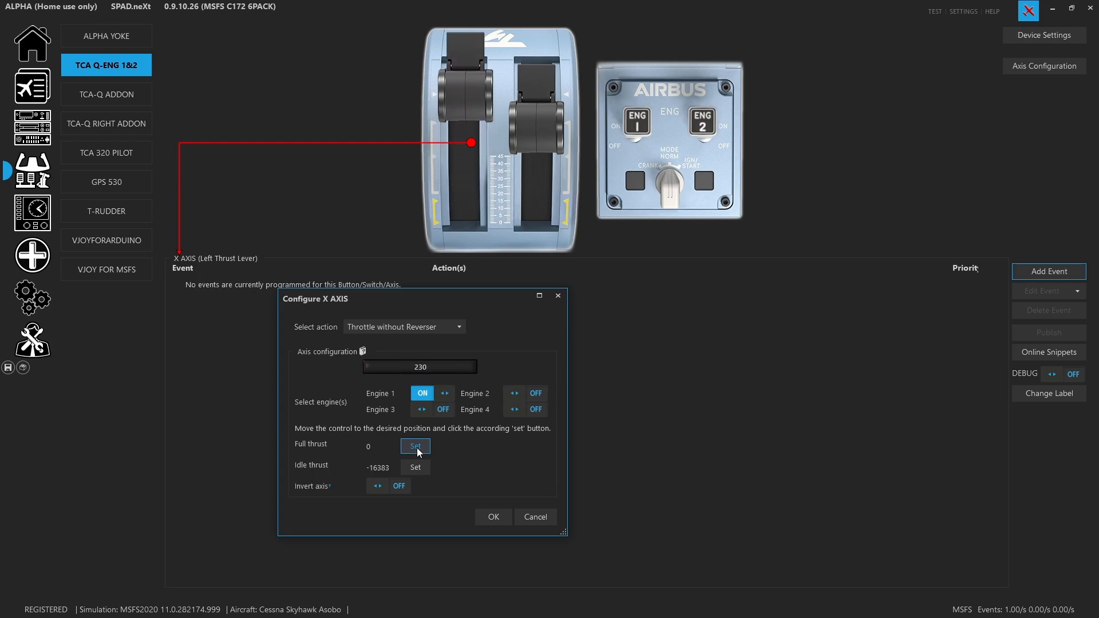
click(416, 447)
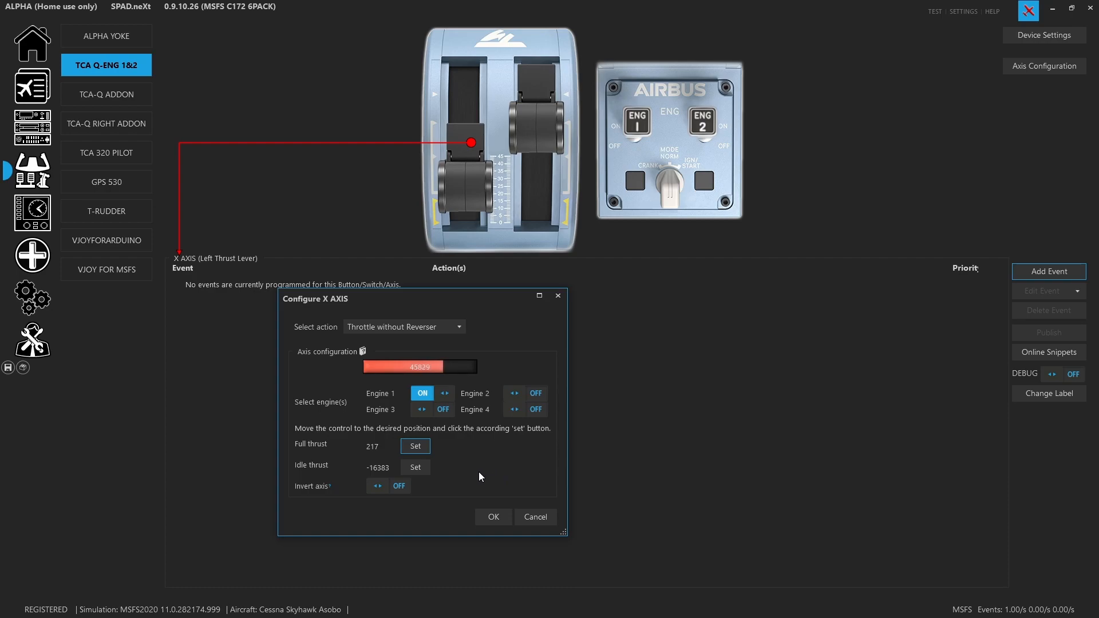
click(414, 468)
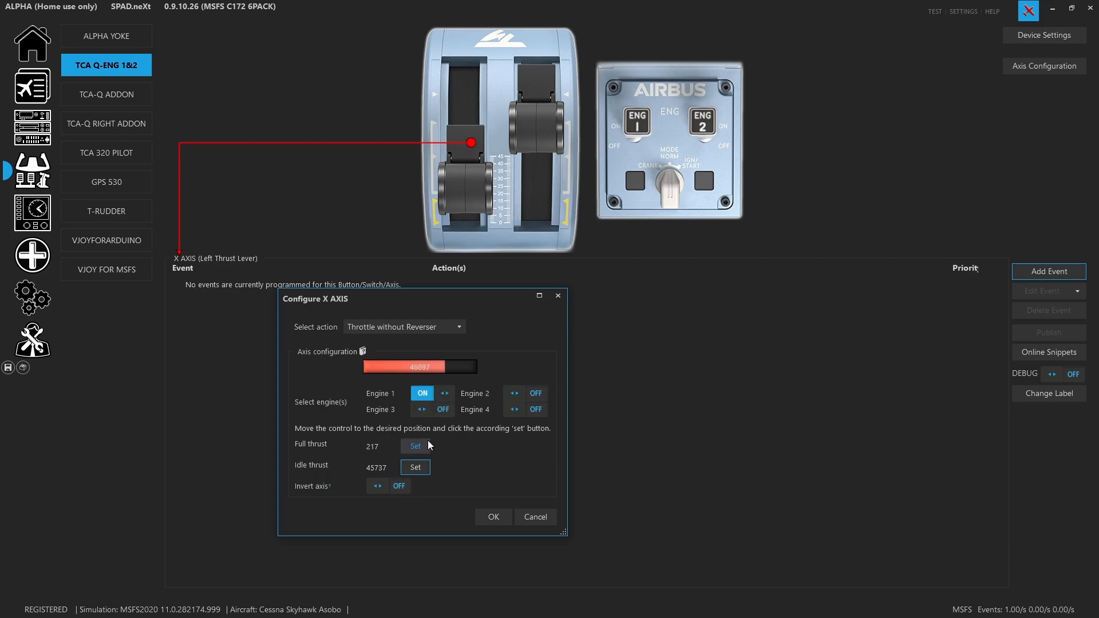
click(490, 517)
click(8, 368)
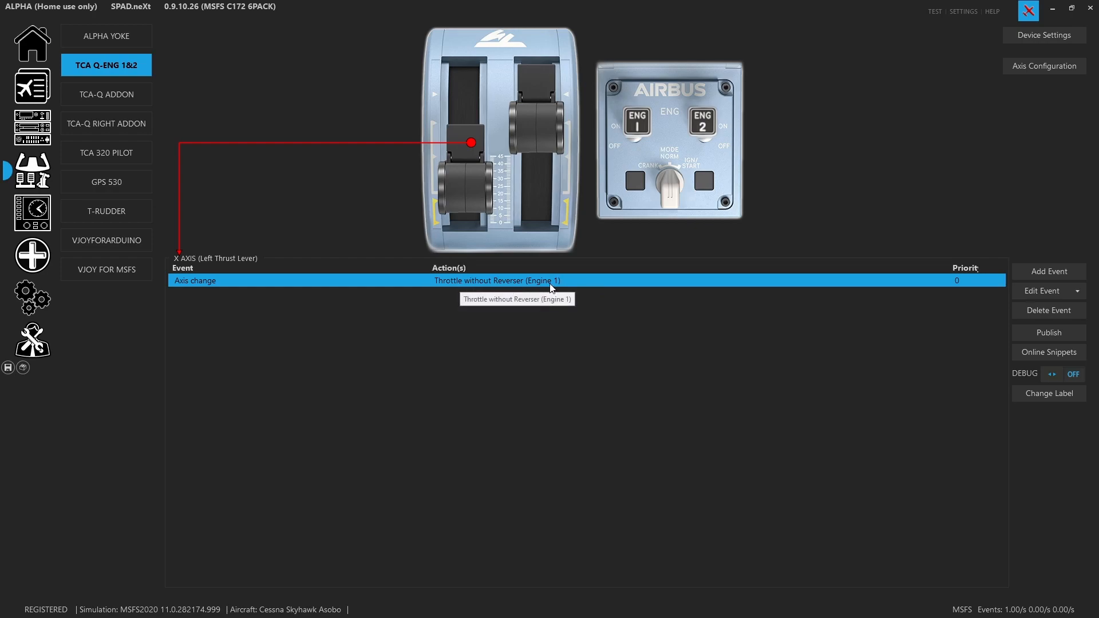
Step: Delete the left thrust lever's standard throttle event and start a custom axis event in its place
click(1022, 312)
click(1049, 271)
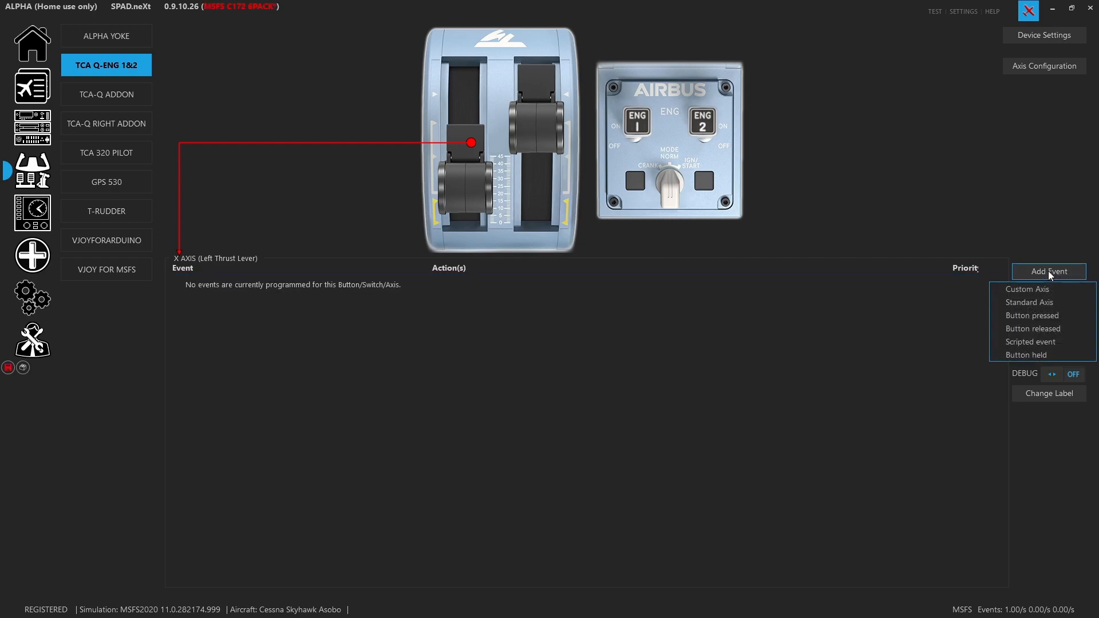
click(1044, 289)
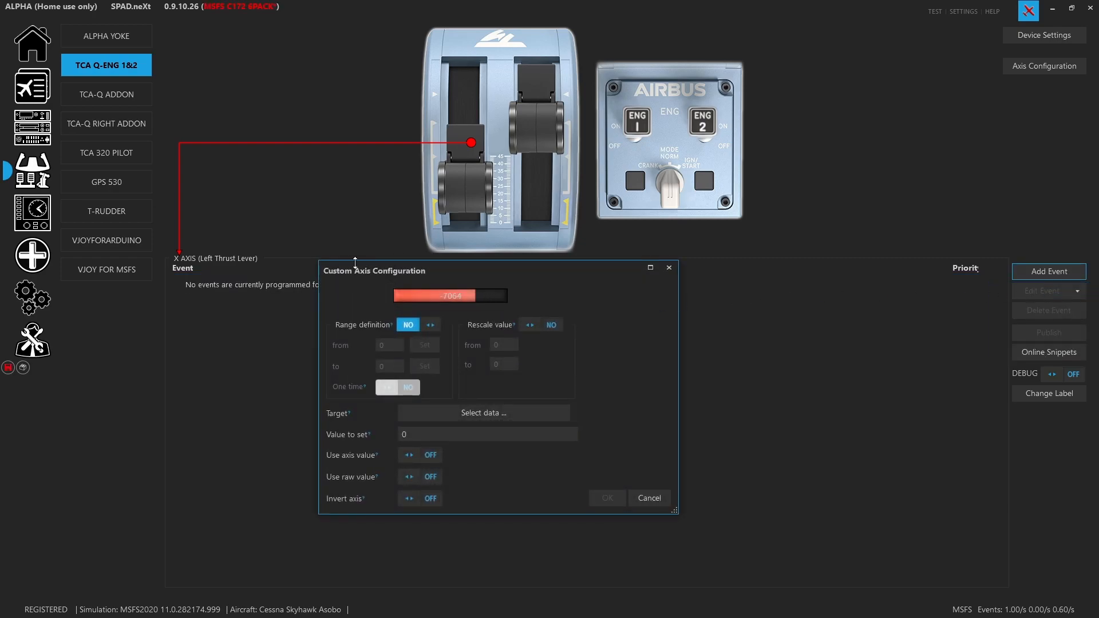
Step: Try a range definition for the custom axis from 9465 to 16383 using the lever positions
click(424, 327)
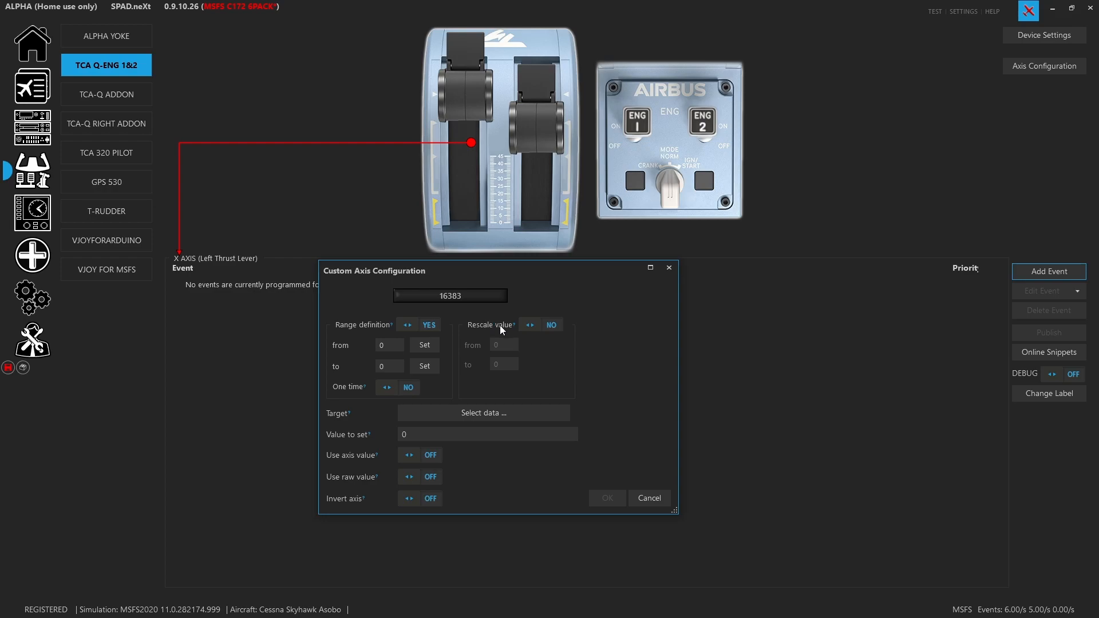
click(428, 366)
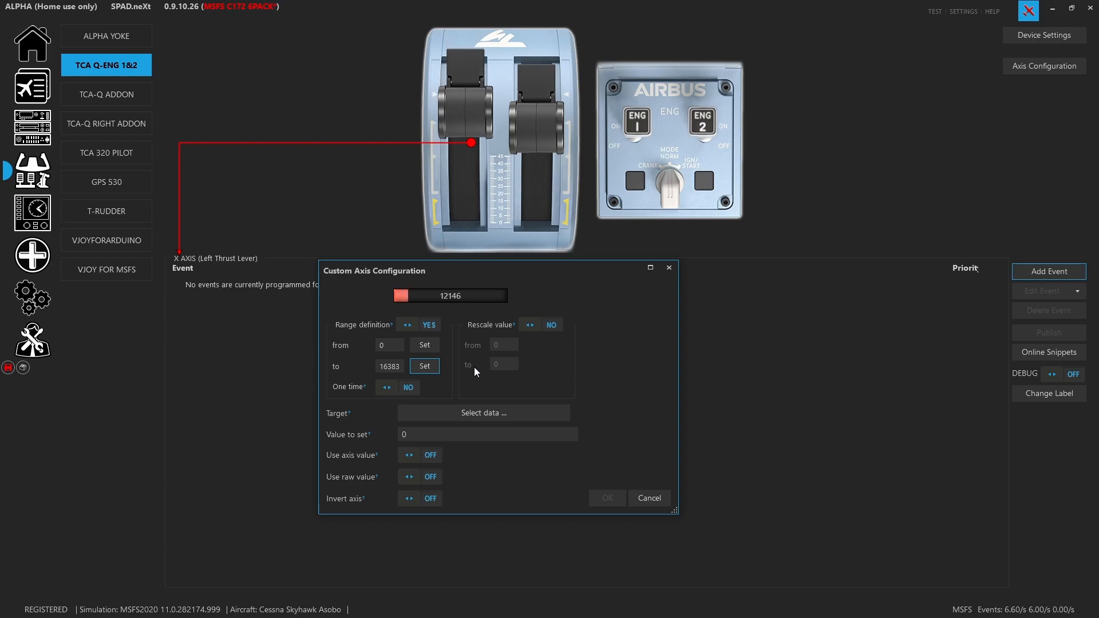
click(428, 346)
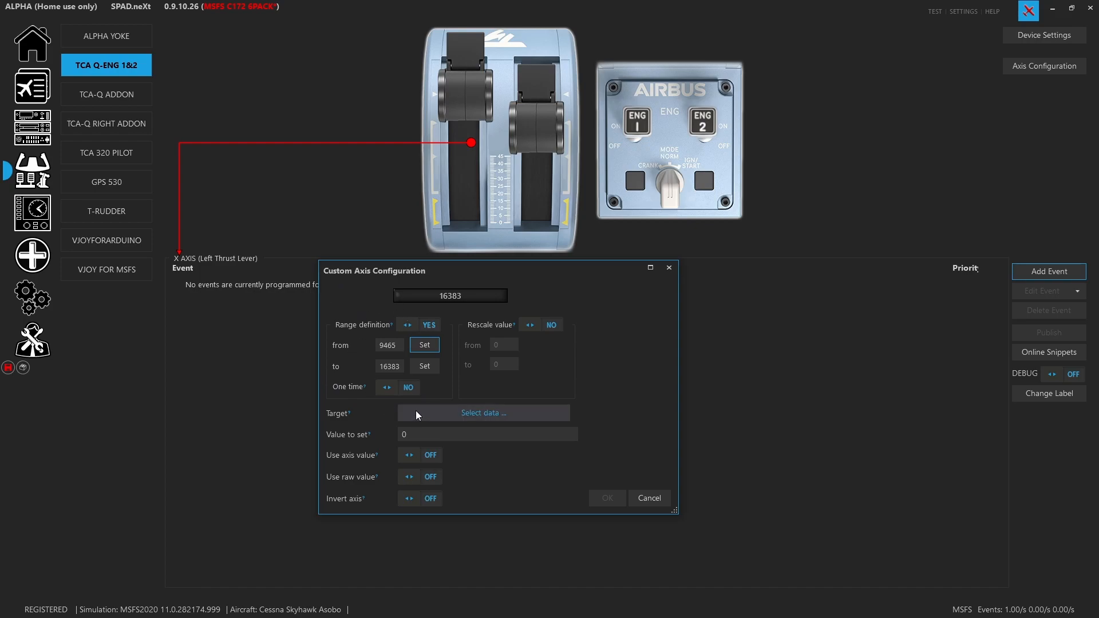
Step: Configure the custom axis to use the axis value, with range definition and value rescaling both off
click(529, 325)
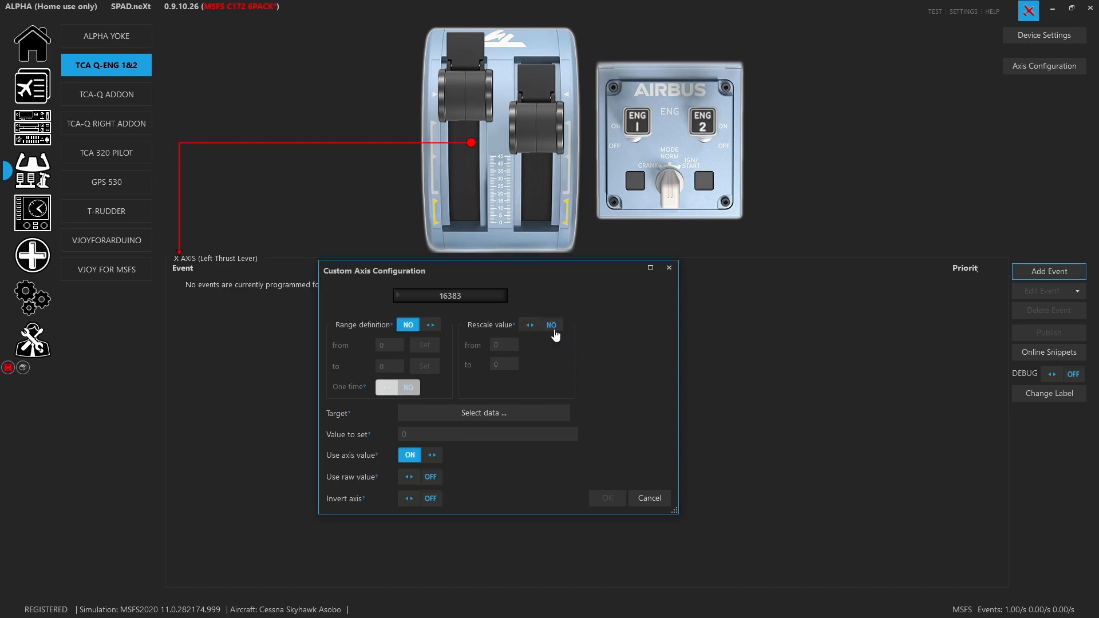
click(530, 328)
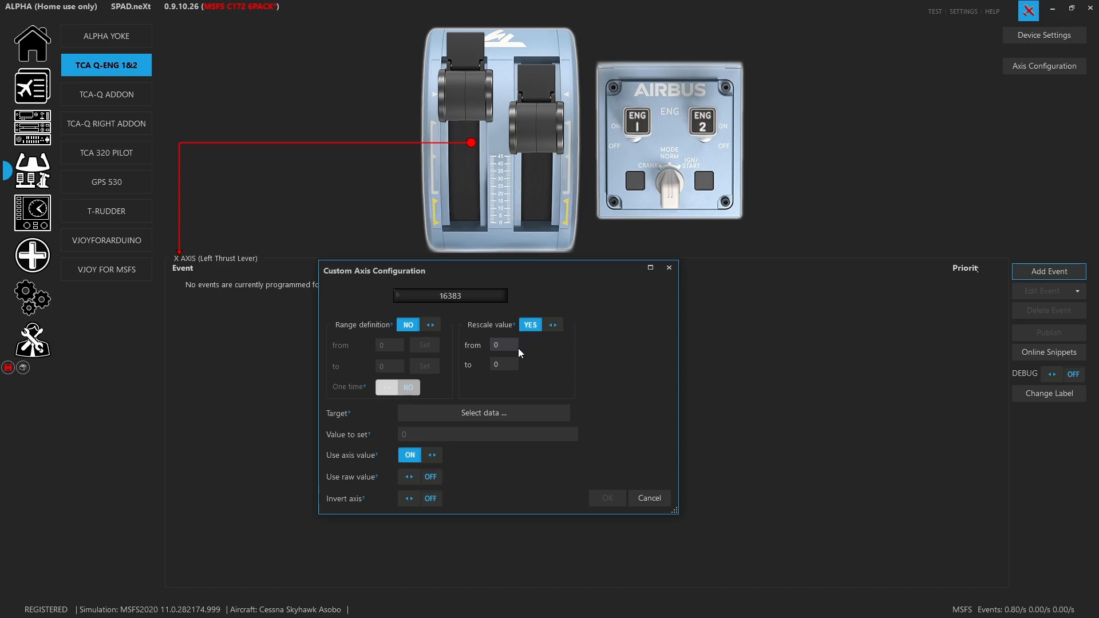
click(554, 327)
Step: Search the target list for throttle and set the MSFS event THROTTLE_AXIS_SET_EX1 as the custom axis target
click(473, 410)
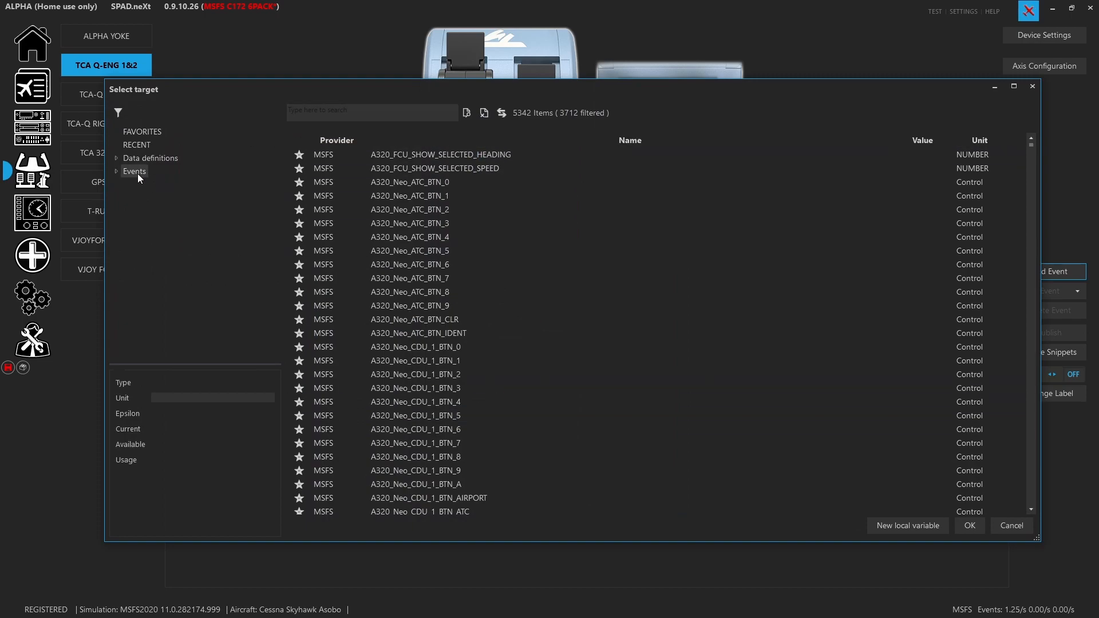
click(117, 170)
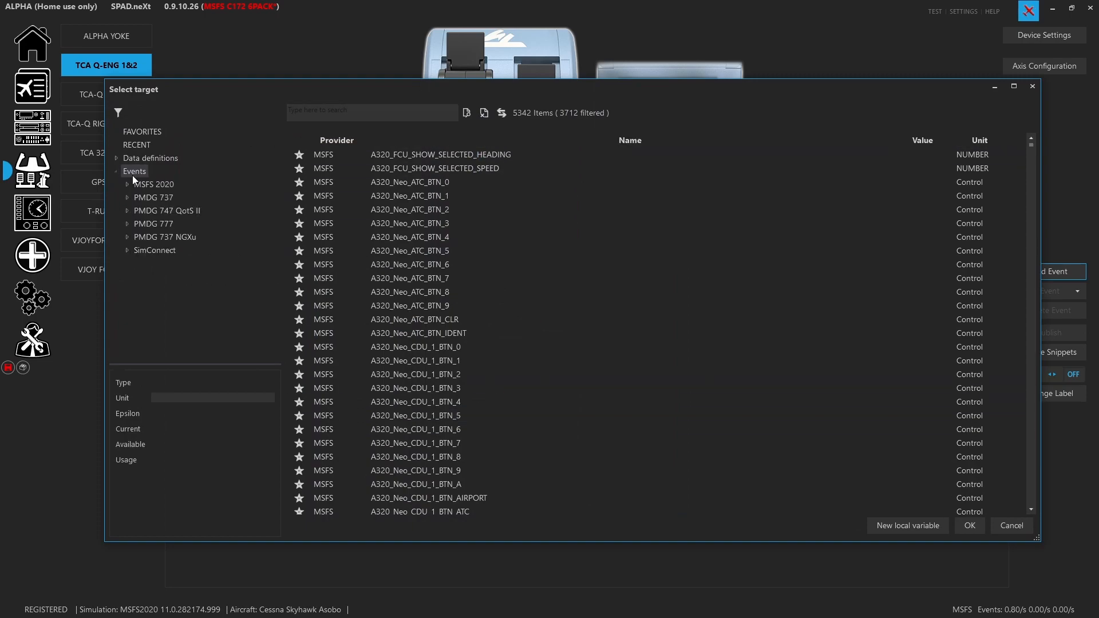
click(352, 111)
text(throttle)
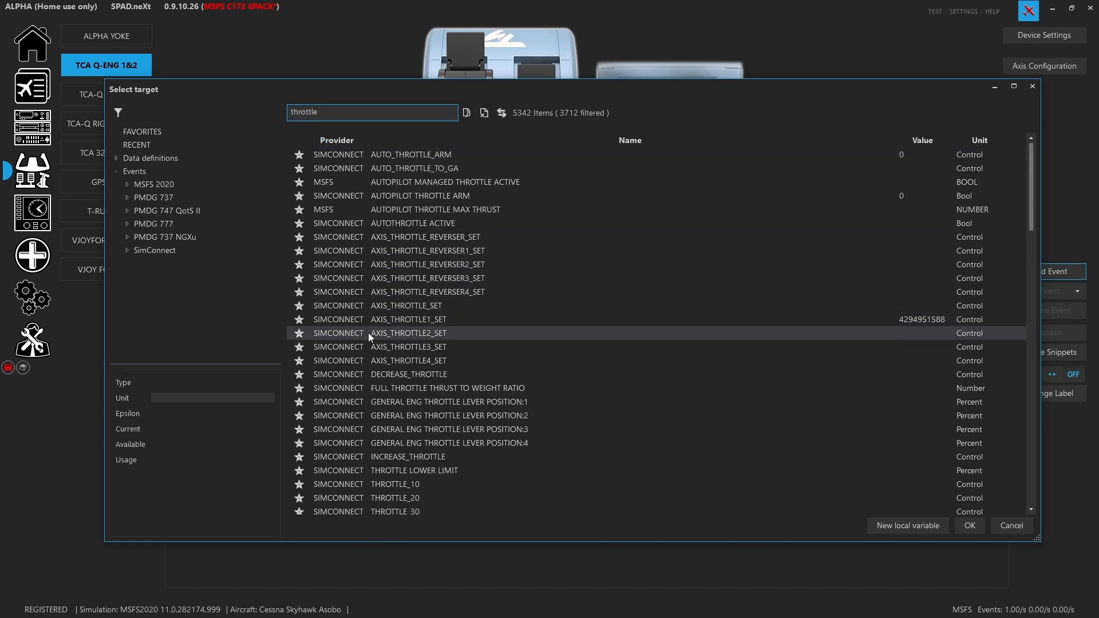
scroll(368, 332, down, 7)
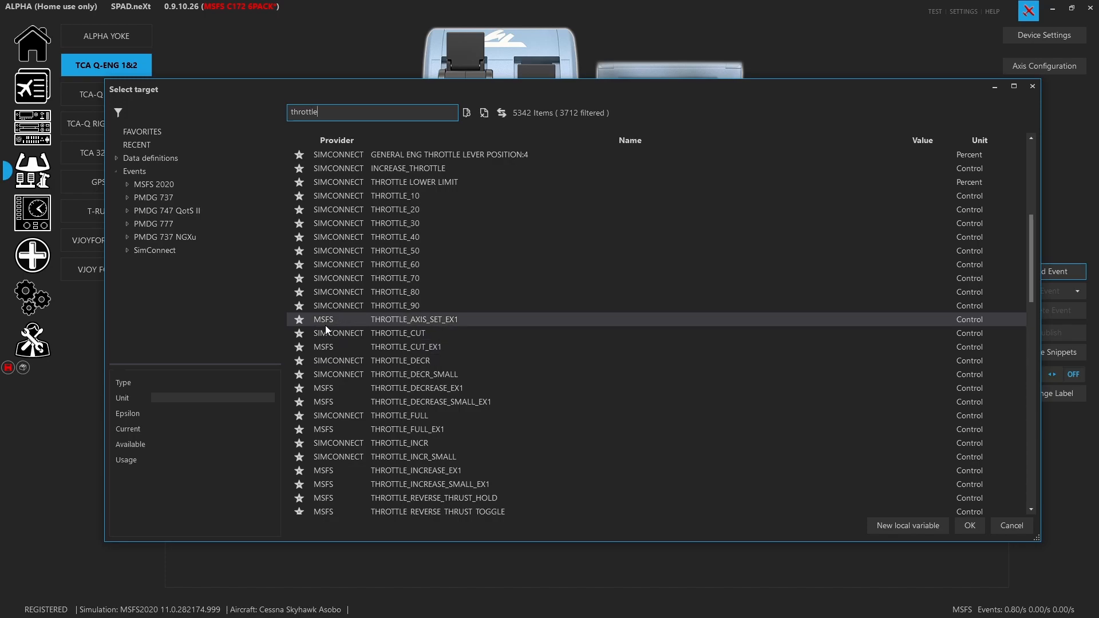
click(445, 324)
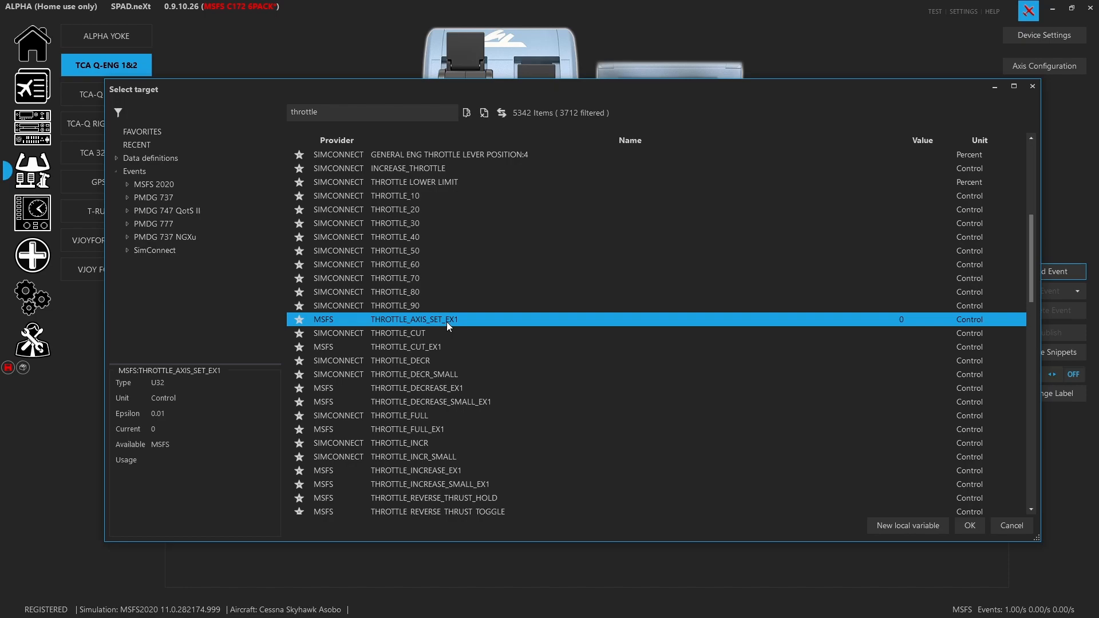
double_click(447, 321)
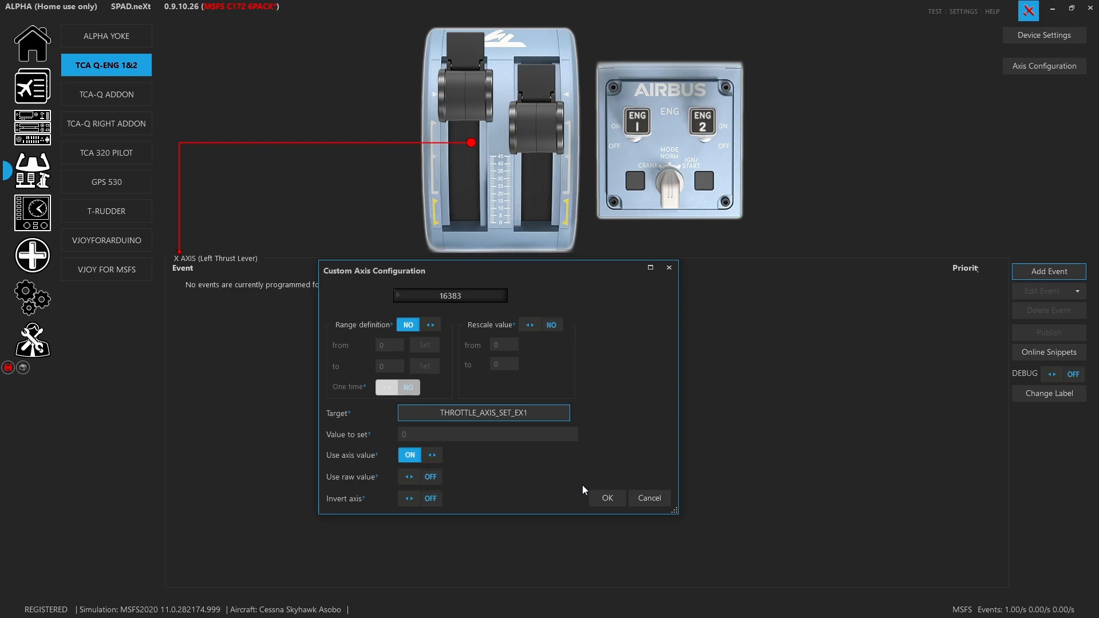
Step: Accept the custom axis event, save the profile and try the throttle in the simulator cockpit
click(601, 496)
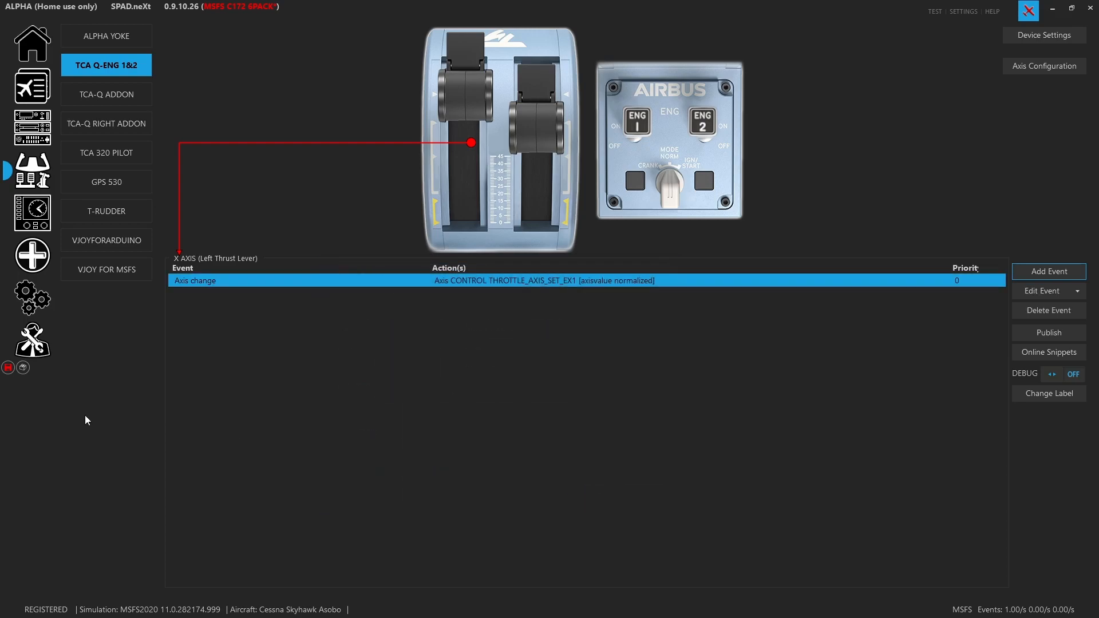
click(7, 367)
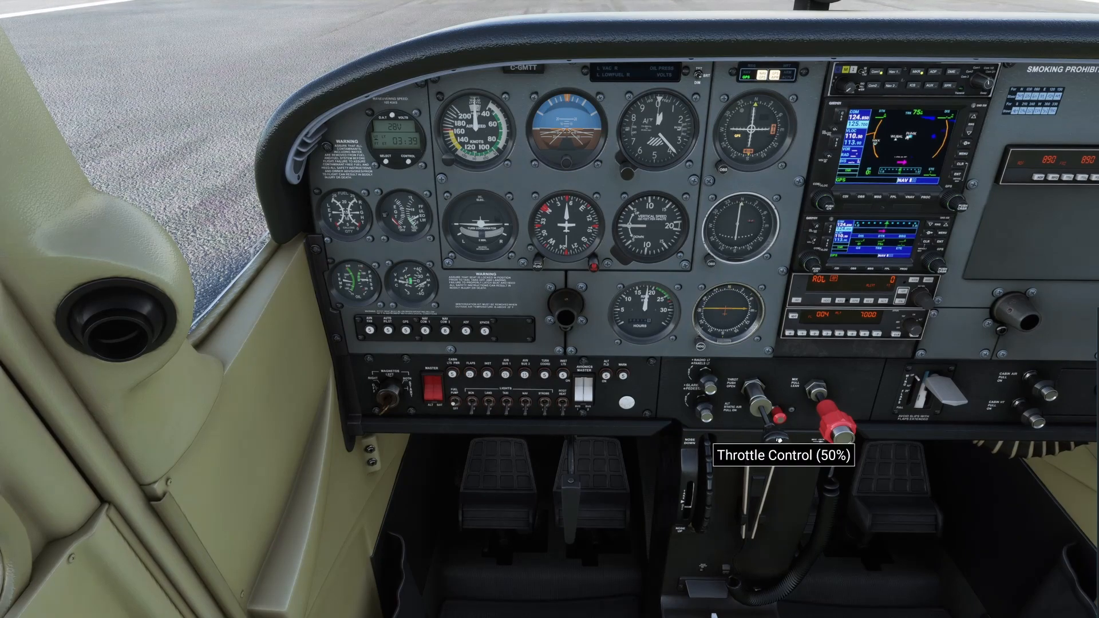
drag(779, 439, 763, 411)
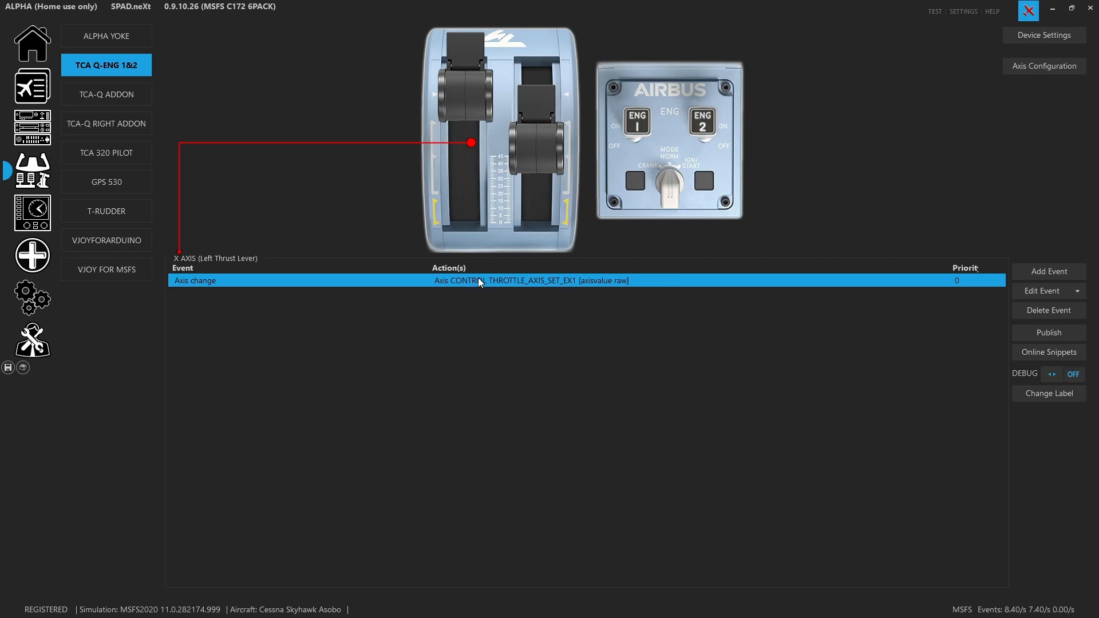
Step: Turn on axis inversion in the left thrust lever's custom axis event and save the profile
double_click(479, 280)
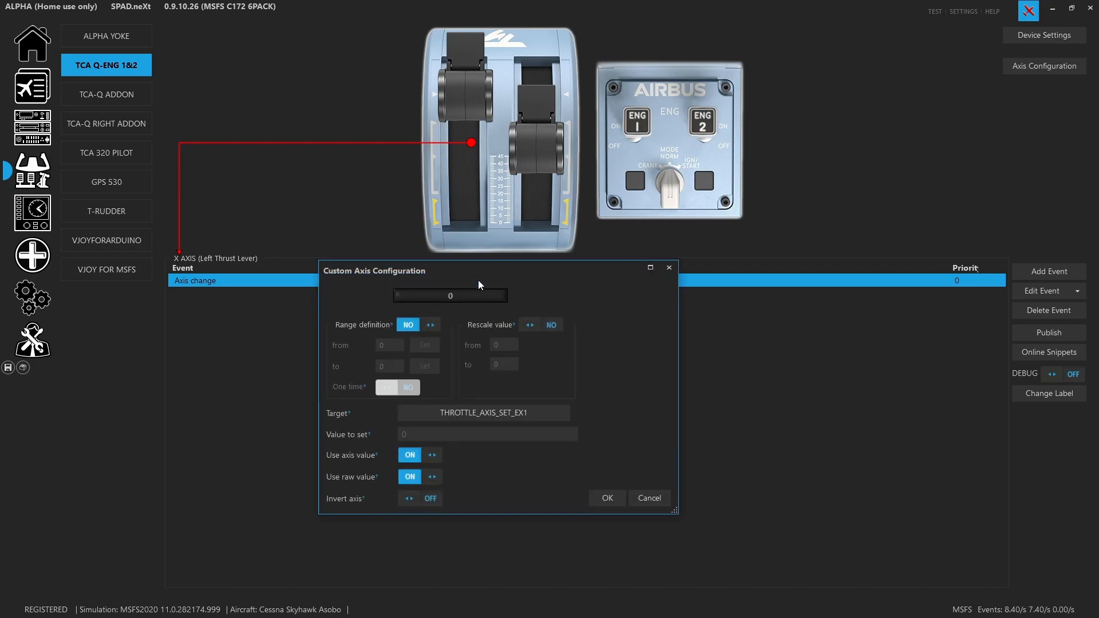
click(415, 500)
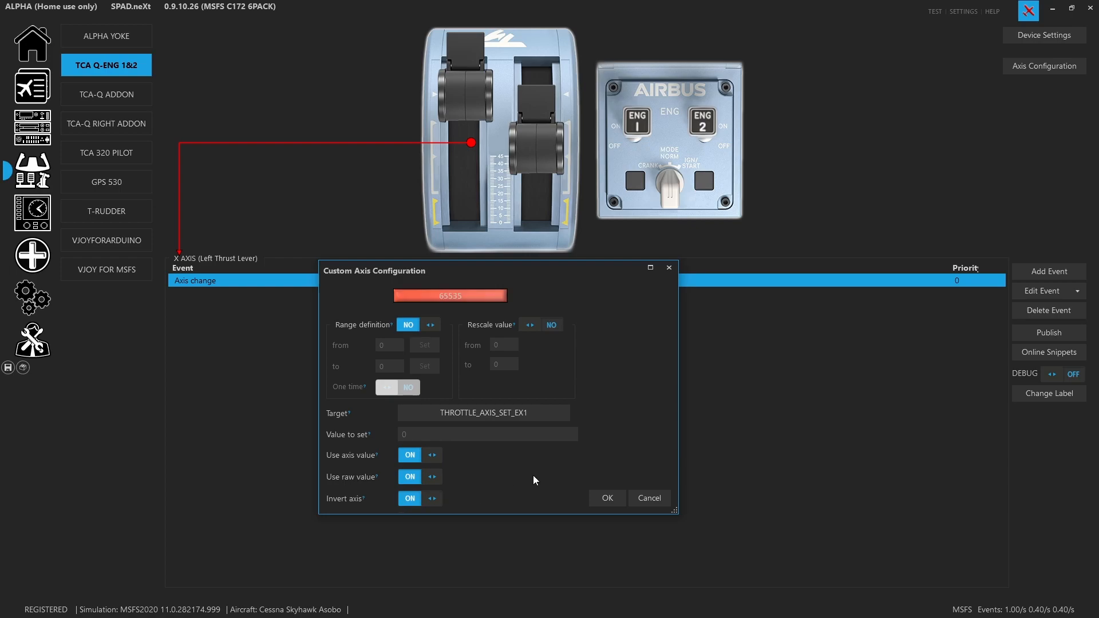
click(606, 497)
click(8, 367)
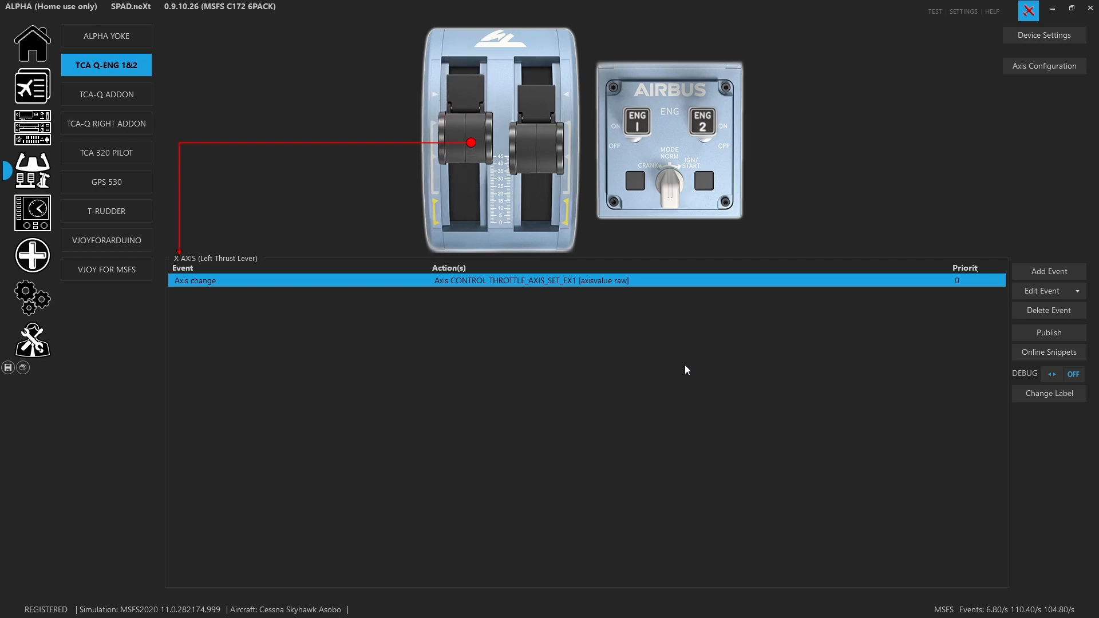
Step: Enable value rescaling from -16383 to 16383 in the left thrust lever's custom axis event
double_click(546, 284)
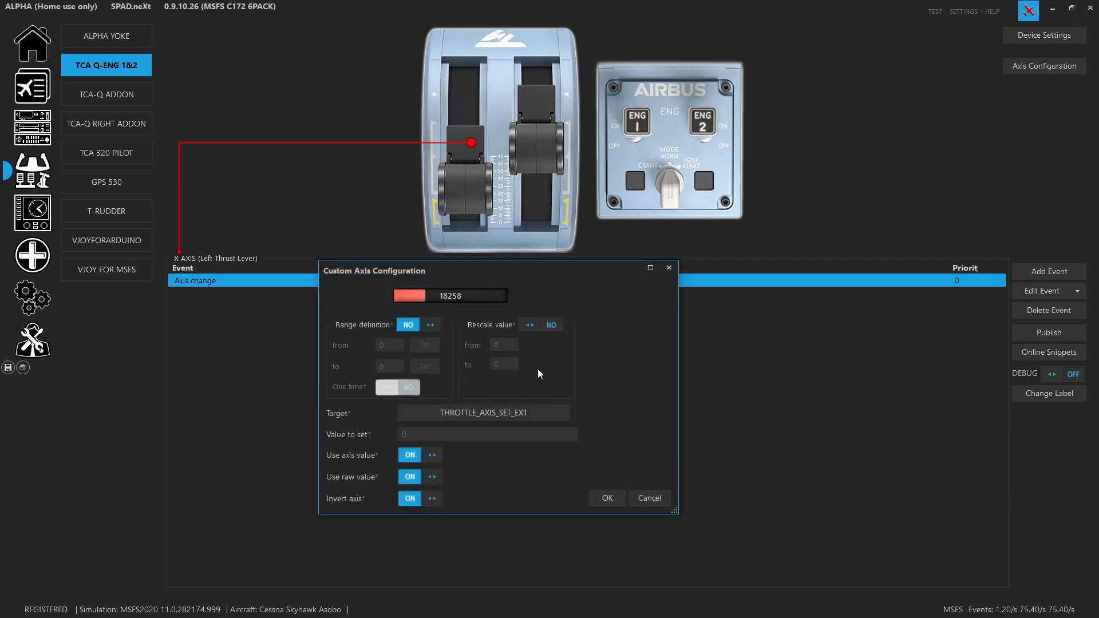
click(528, 324)
double_click(514, 345)
text(-16383)
double_click(504, 364)
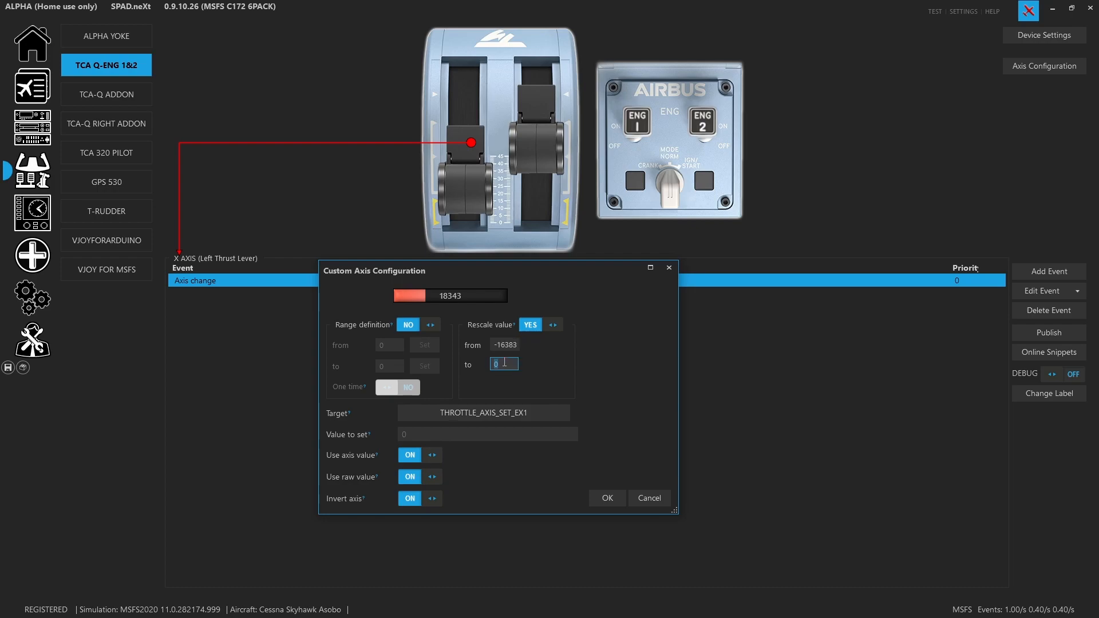
text(16383)
click(604, 498)
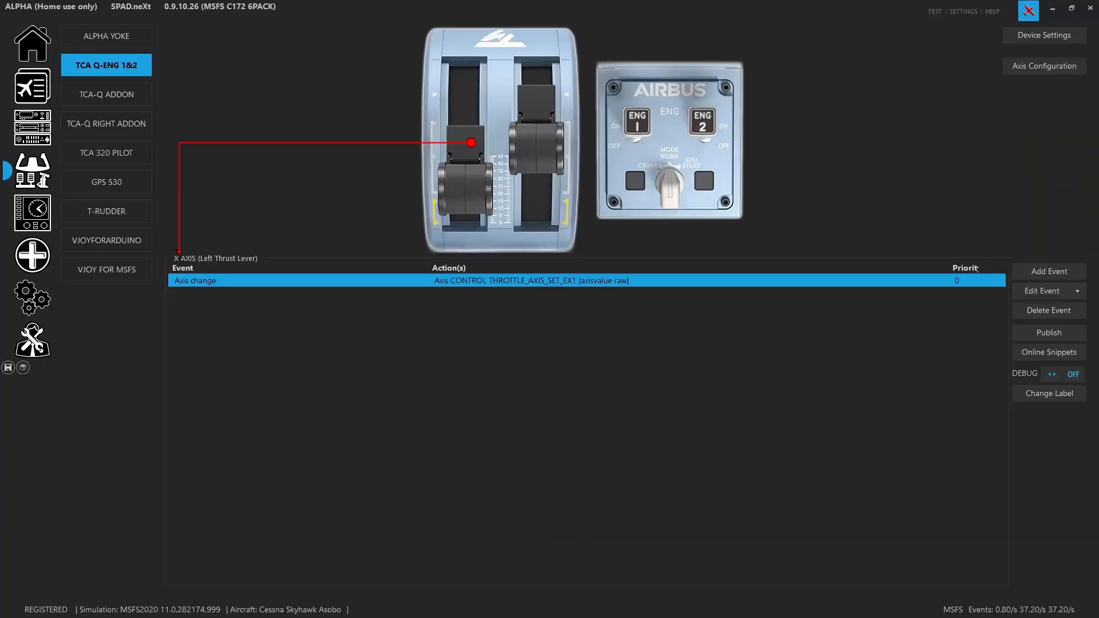
Step: Enable the left lever's range definition and set it from 19273 to 65115 using the lever positions
double_click(462, 280)
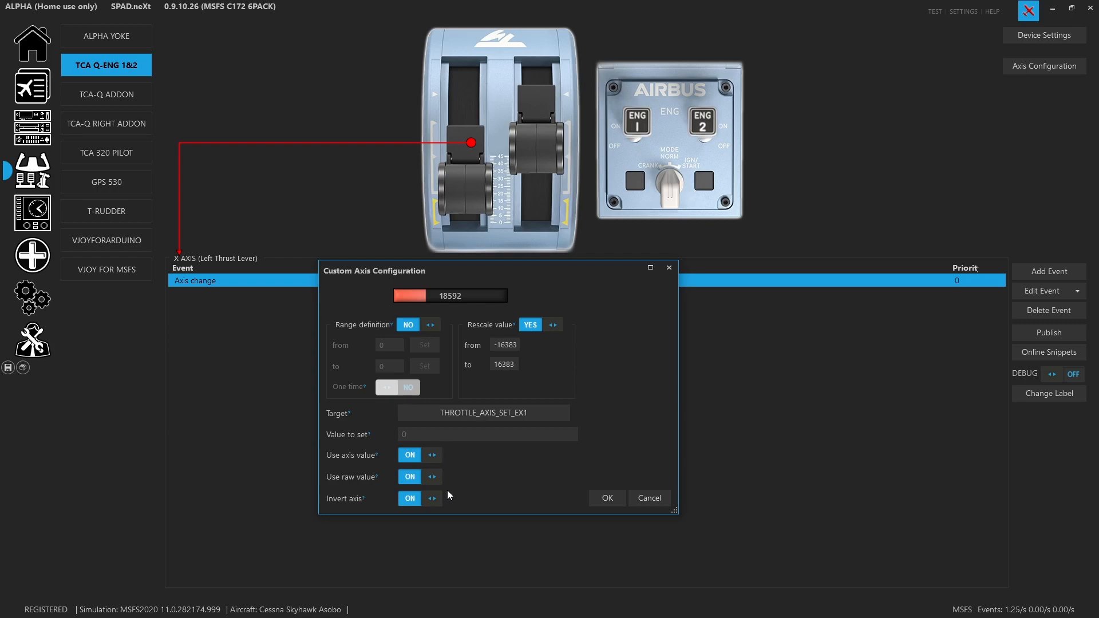
click(430, 327)
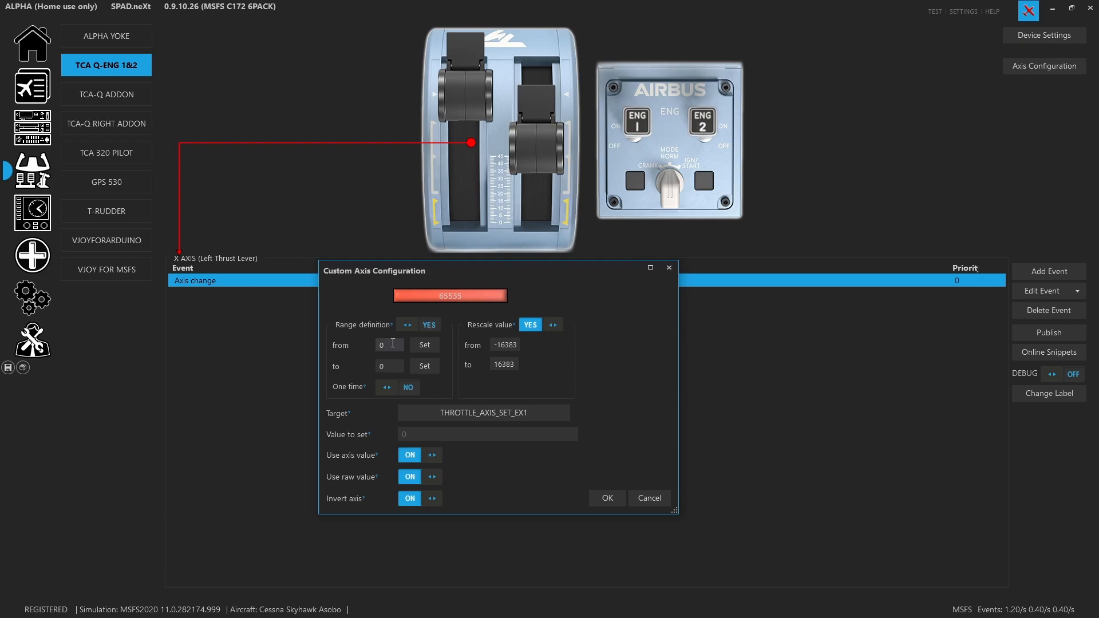
click(425, 366)
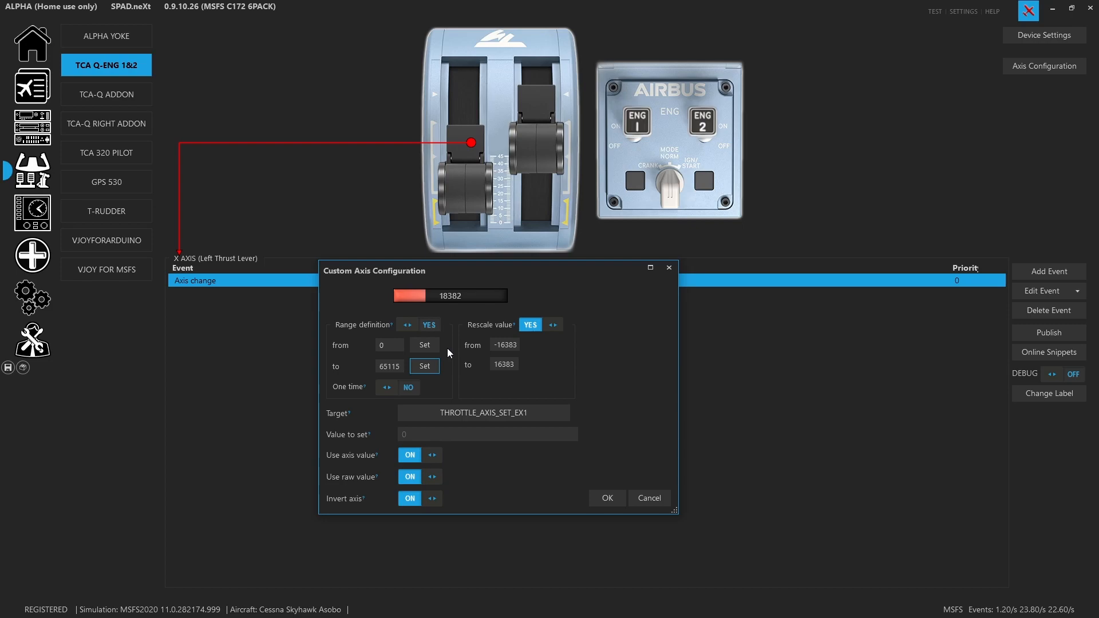
click(424, 345)
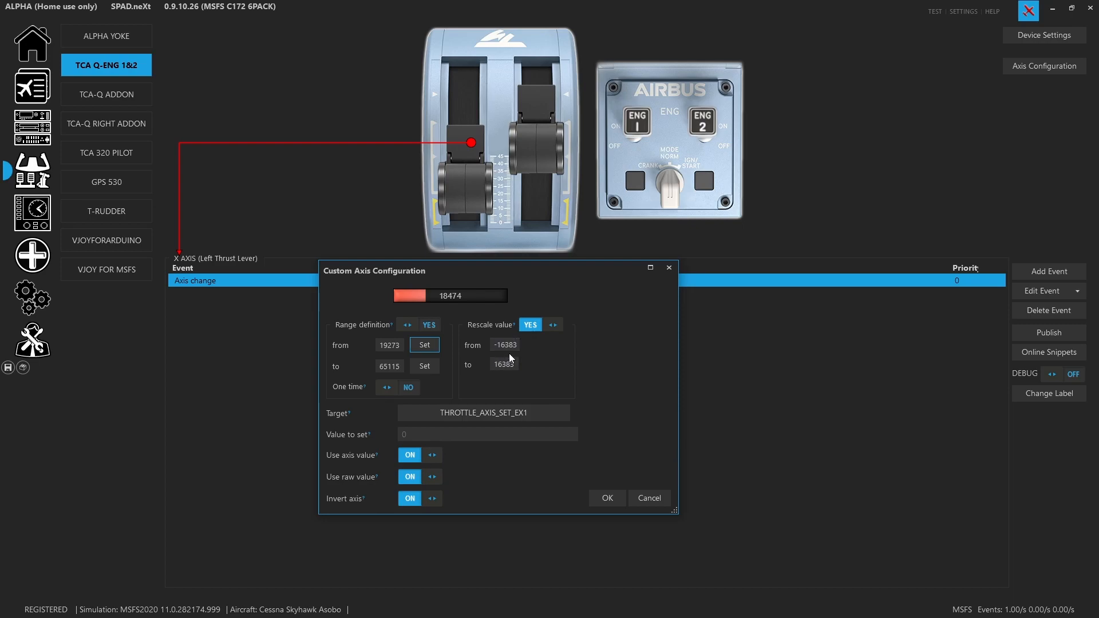
click(607, 497)
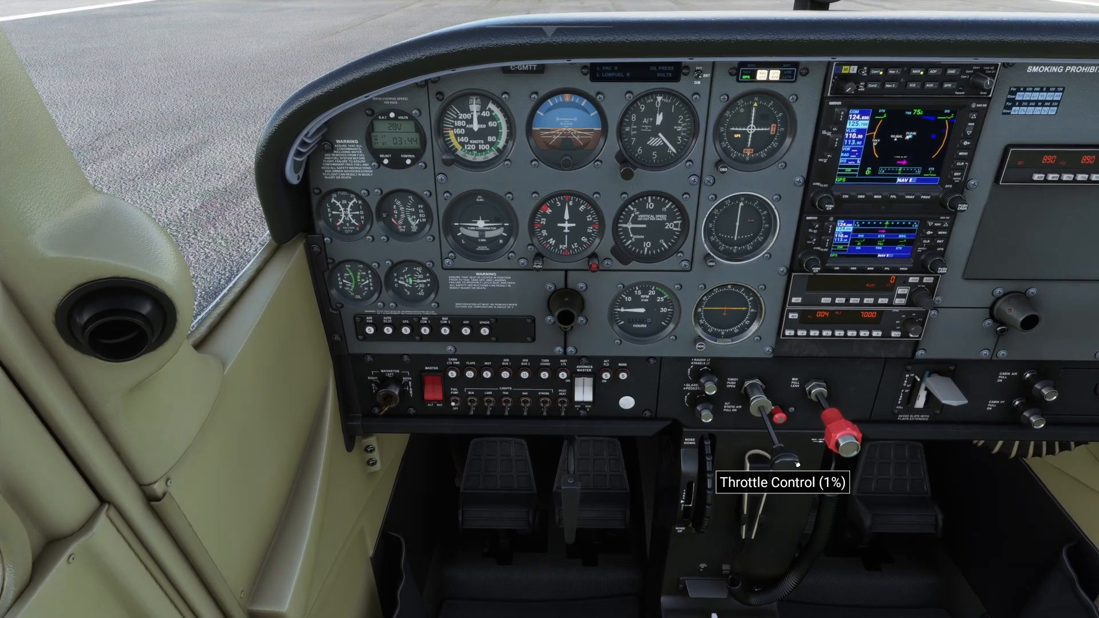
Step: Test the throttle control's travel in the simulator cockpit
scroll(798, 464, down, 1)
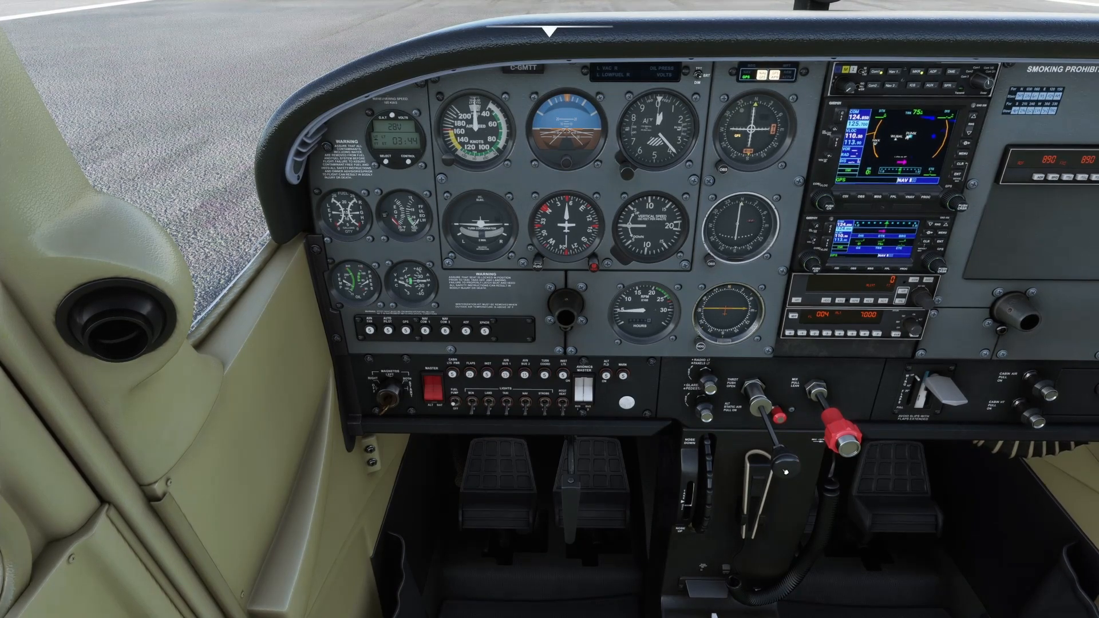
scroll(785, 471, up, 10)
scroll(785, 472, up, 20)
scroll(782, 432, down, 20)
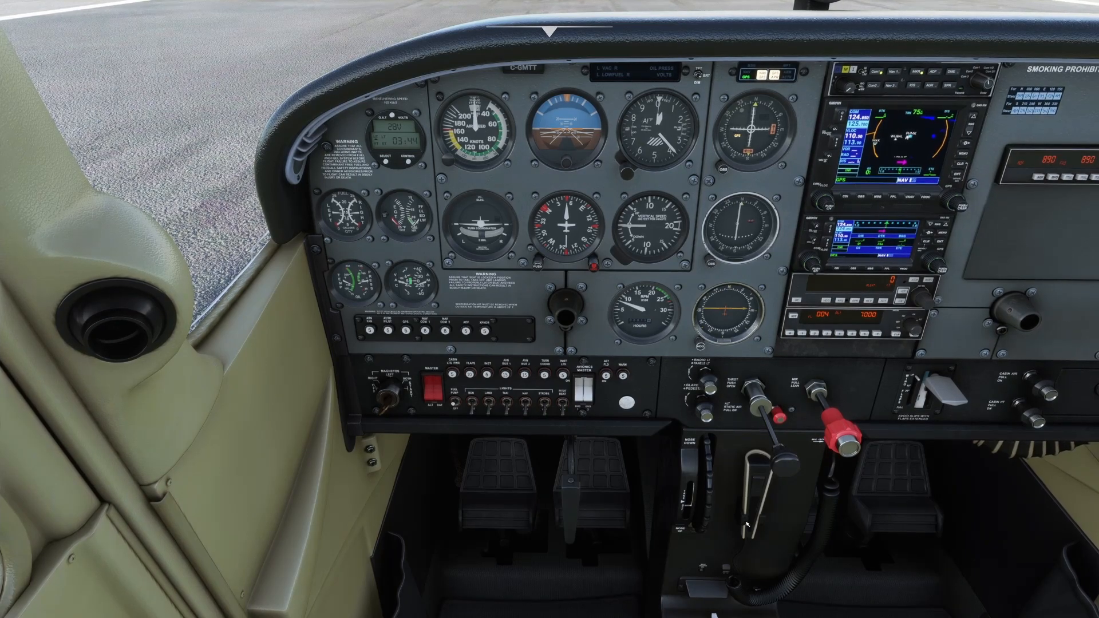
key(F3)
key(F2)
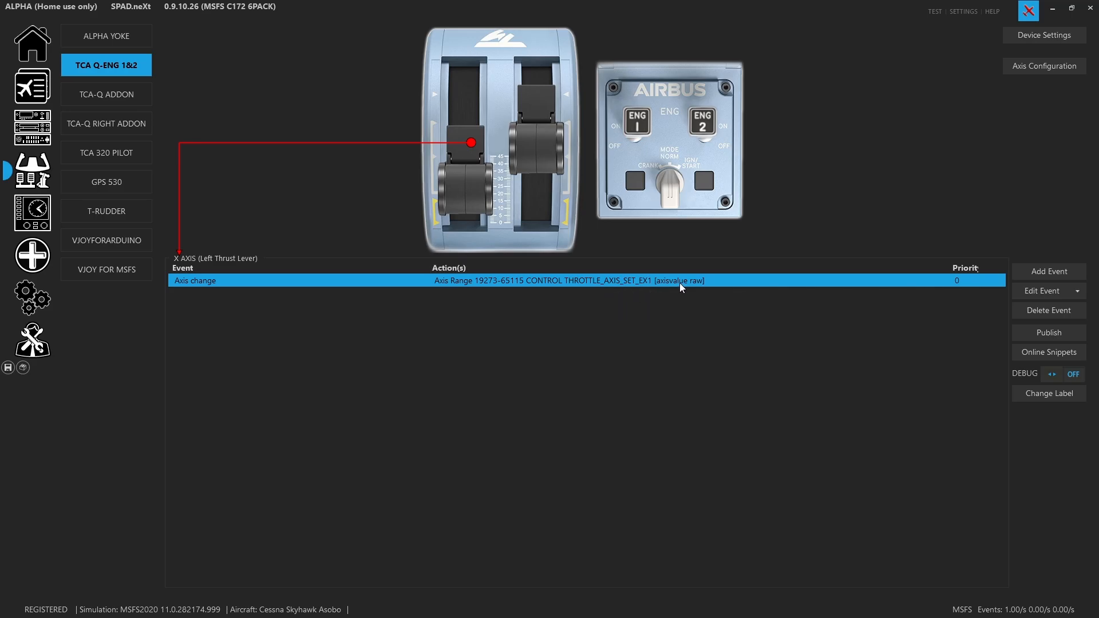
Step: Change the left thrust lever's custom axis target to the MSFS event THROTTLE1_AXIS_SET_EX1
click(647, 284)
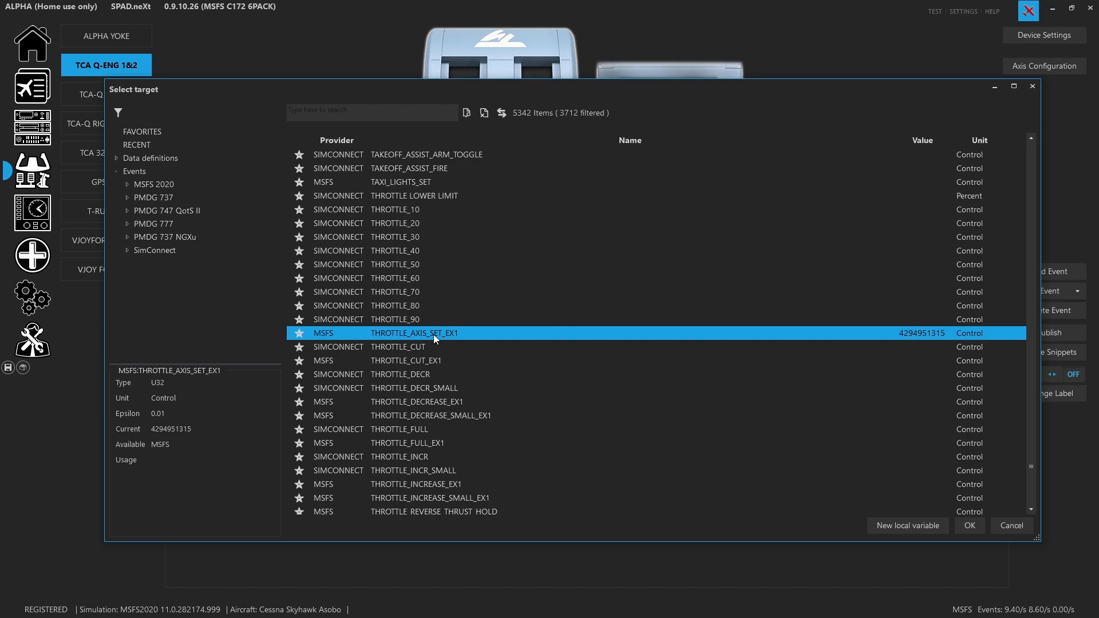
scroll(434, 334, down, 4)
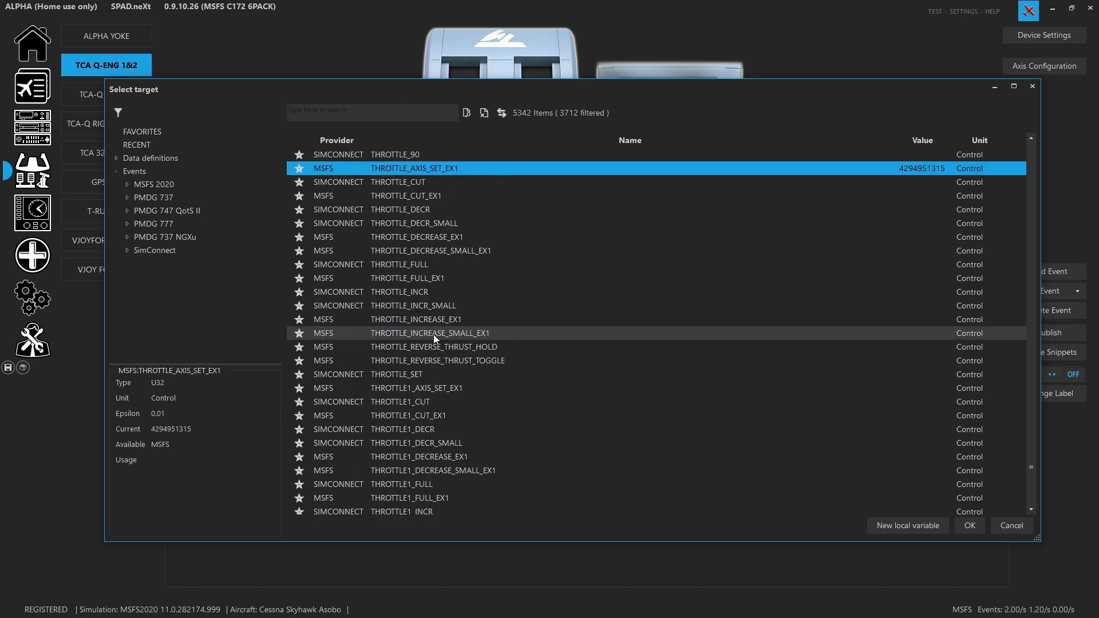
click(447, 392)
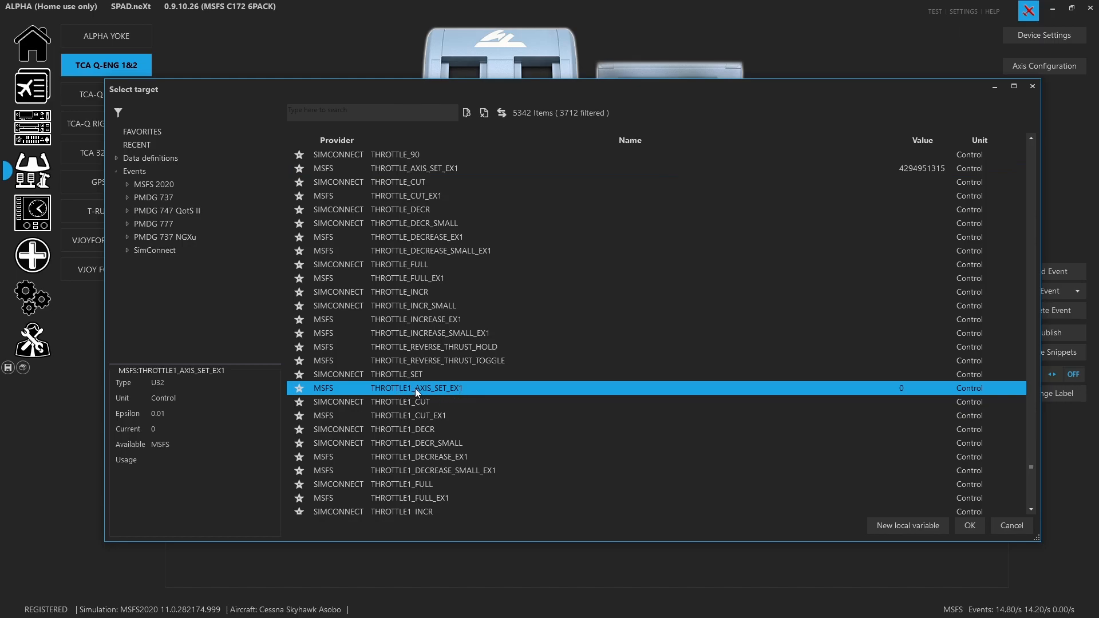
double_click(428, 388)
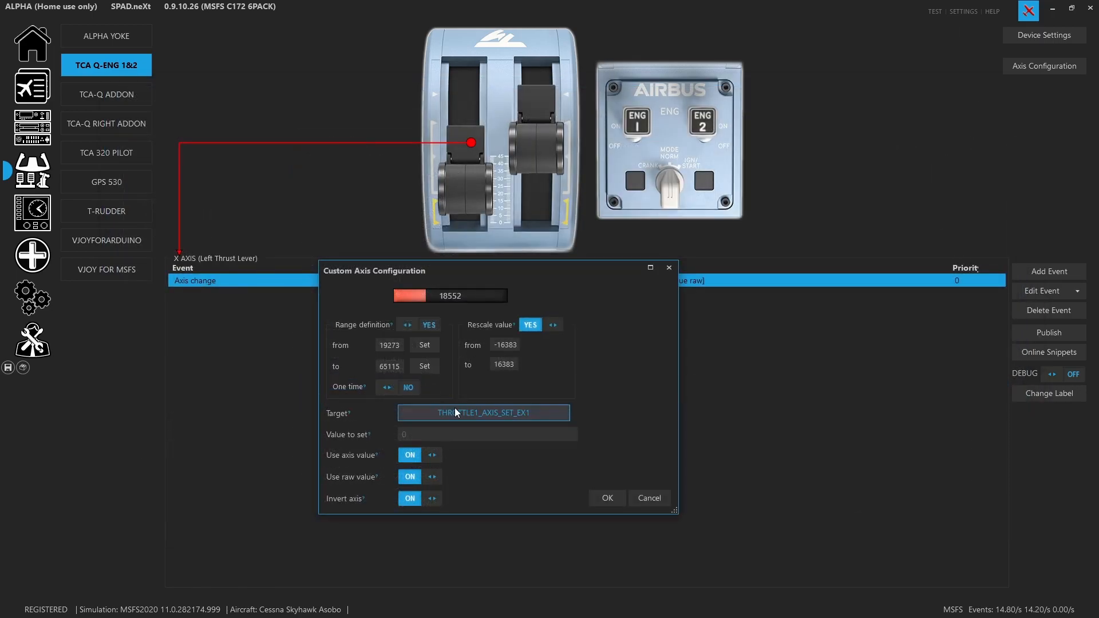
key(Return)
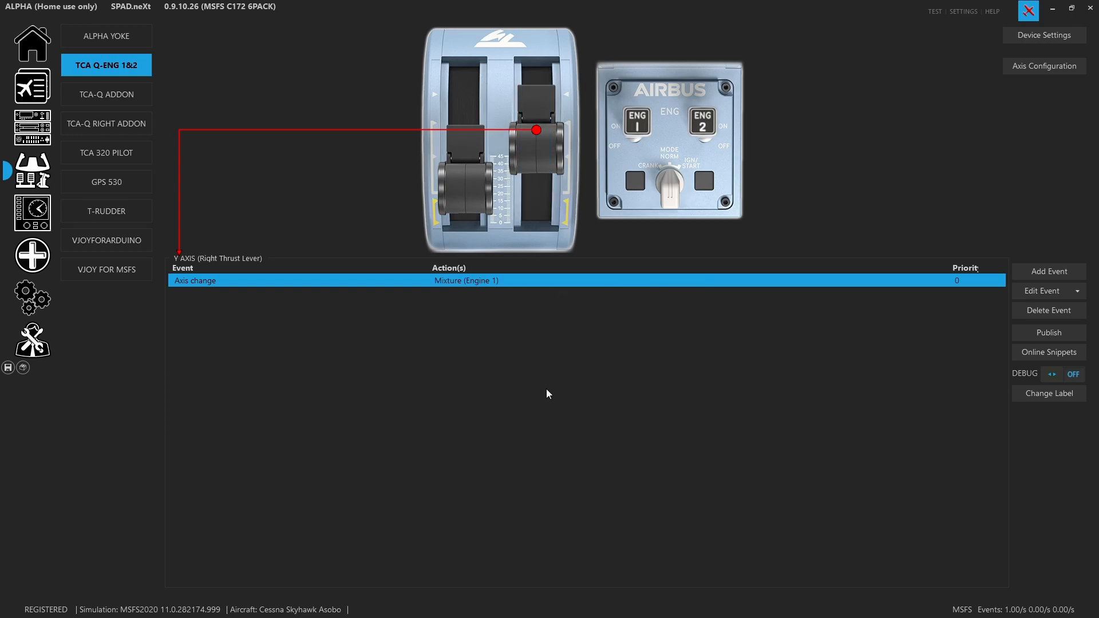
Step: Set the minimum of the right thrust lever's Engine 1 Mixture axis to 46190 using the lever position
double_click(461, 283)
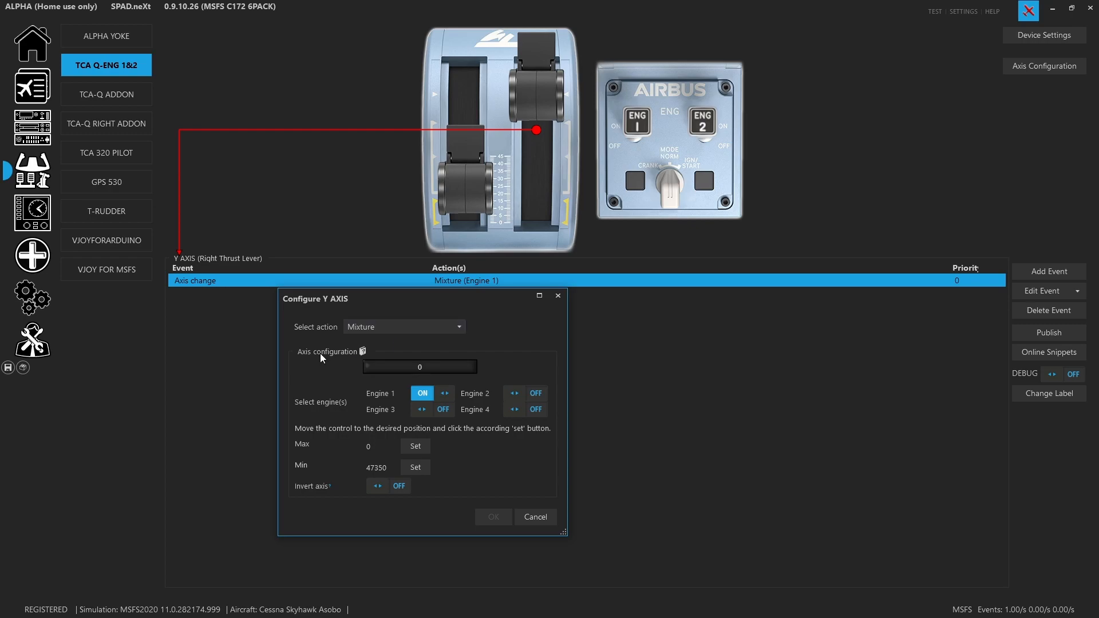
click(374, 327)
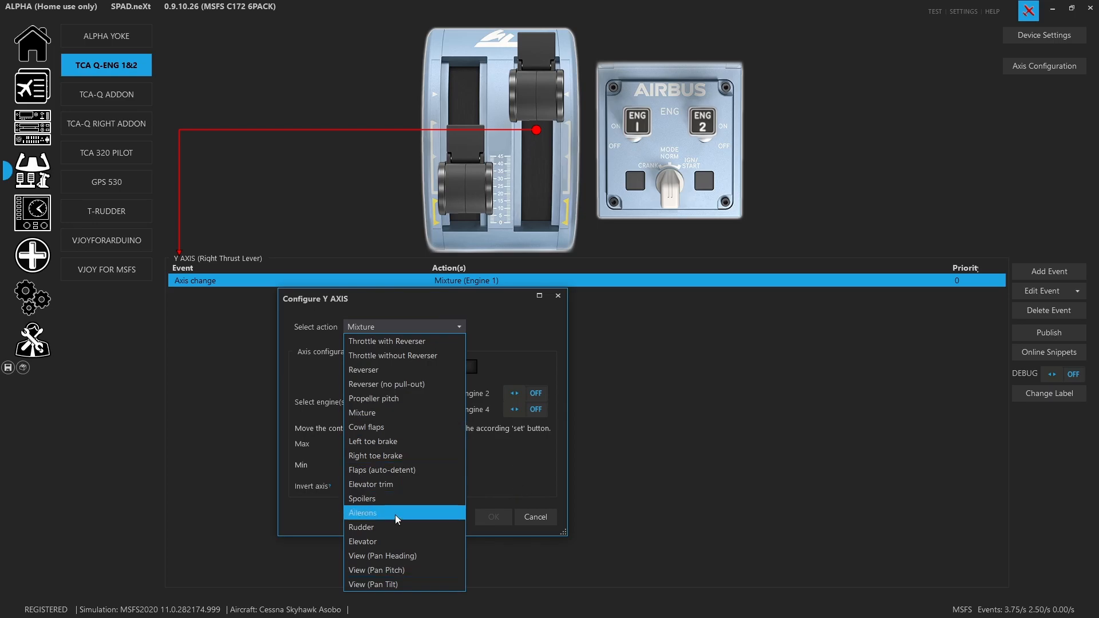
click(518, 455)
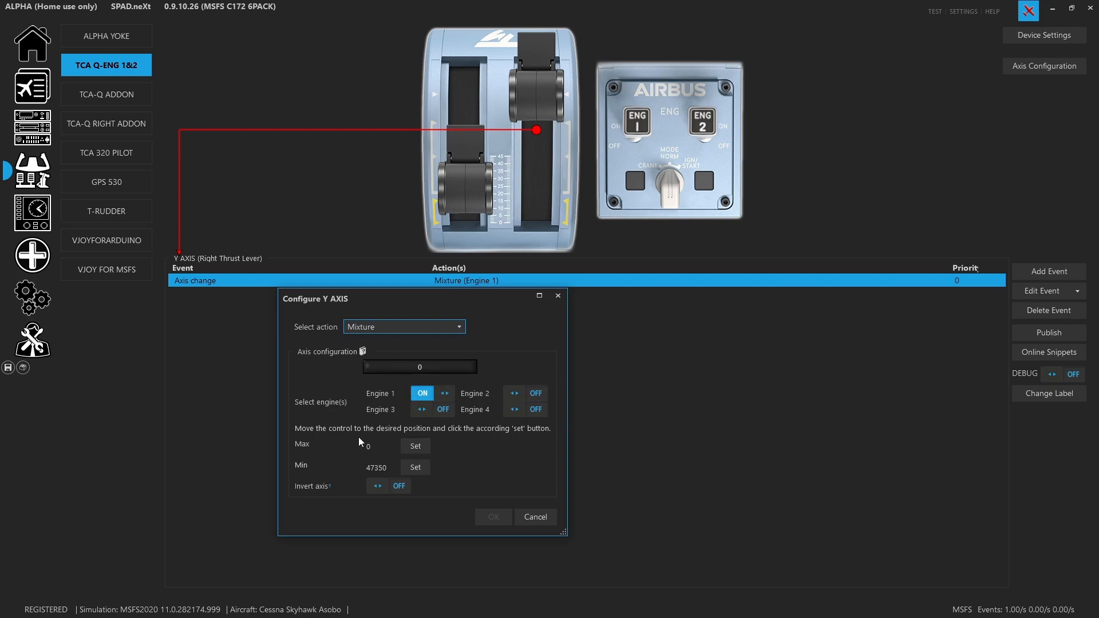
click(422, 467)
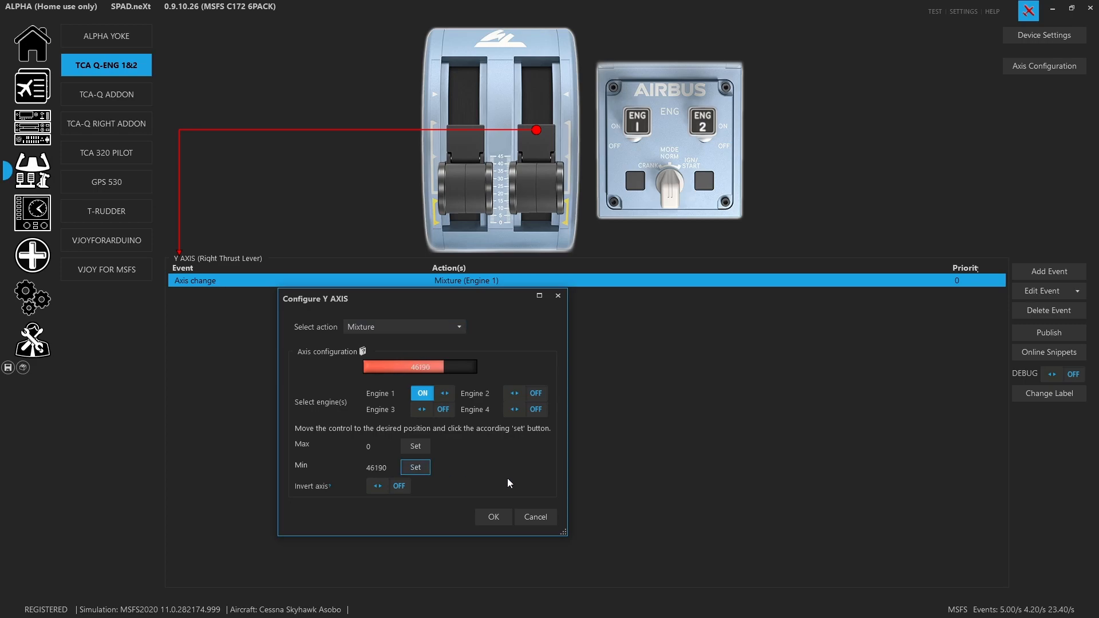
click(493, 517)
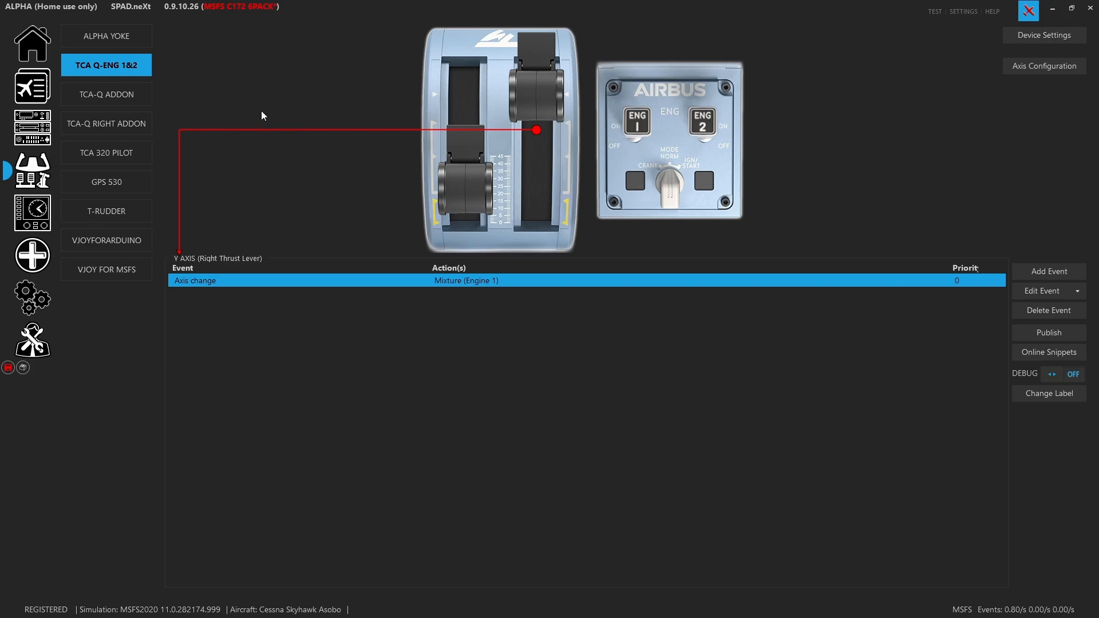
Step: Show the events of the flaps axis on the TCA-Q Right Addon
click(147, 129)
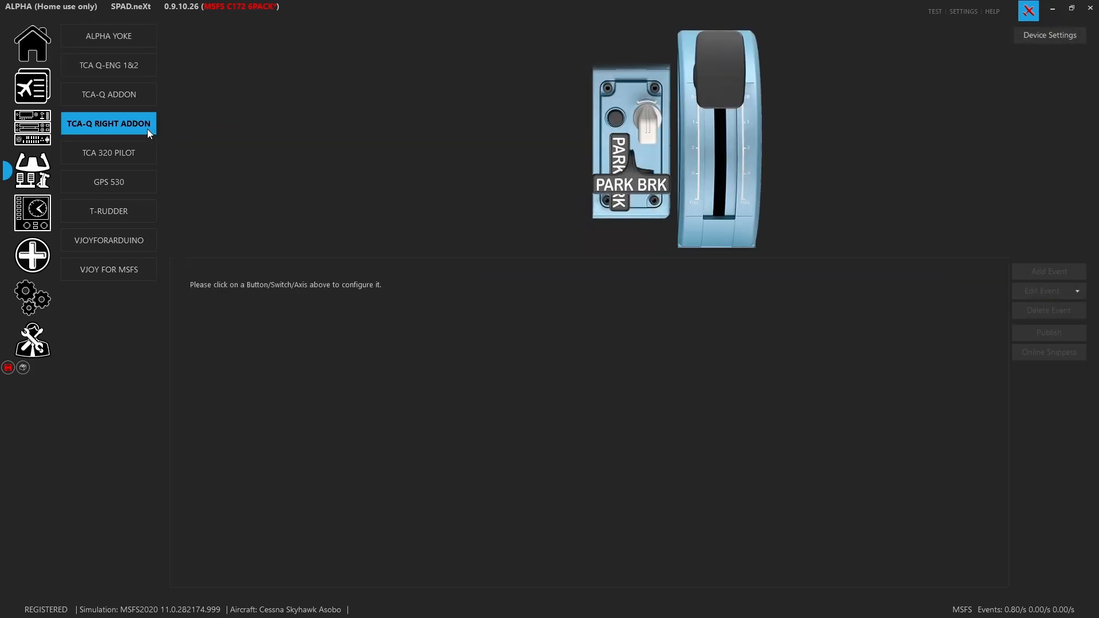
click(714, 147)
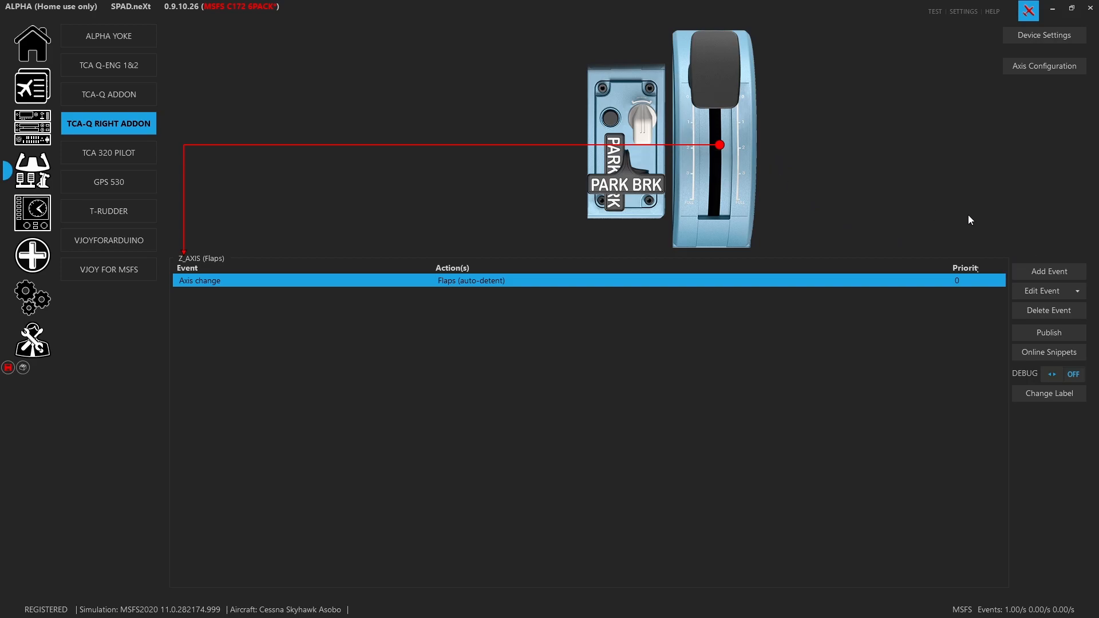
click(1042, 270)
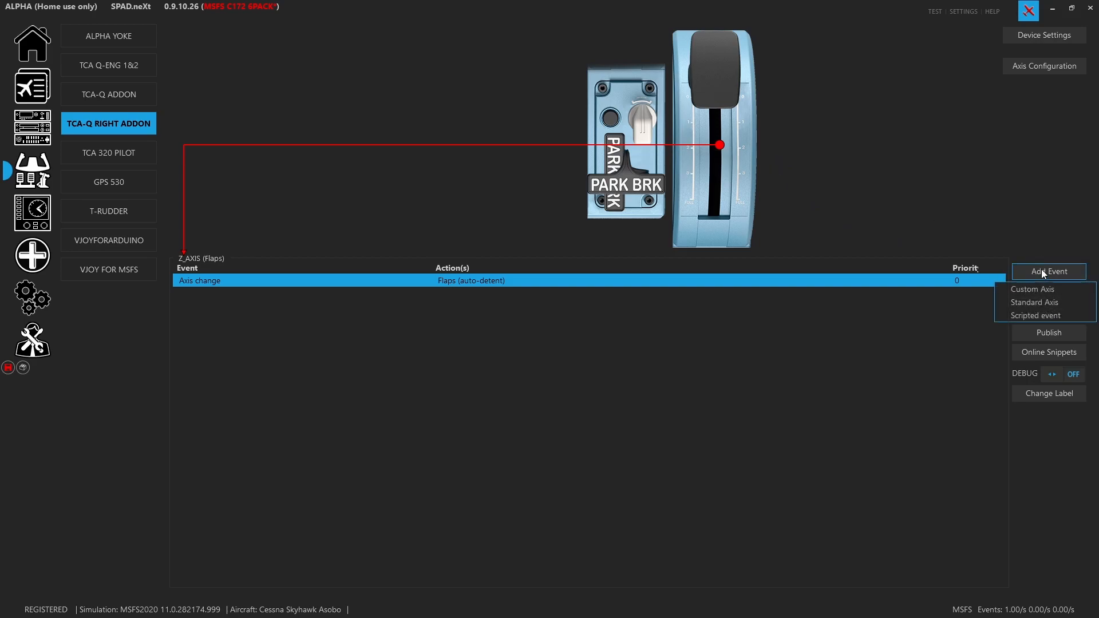
click(1043, 301)
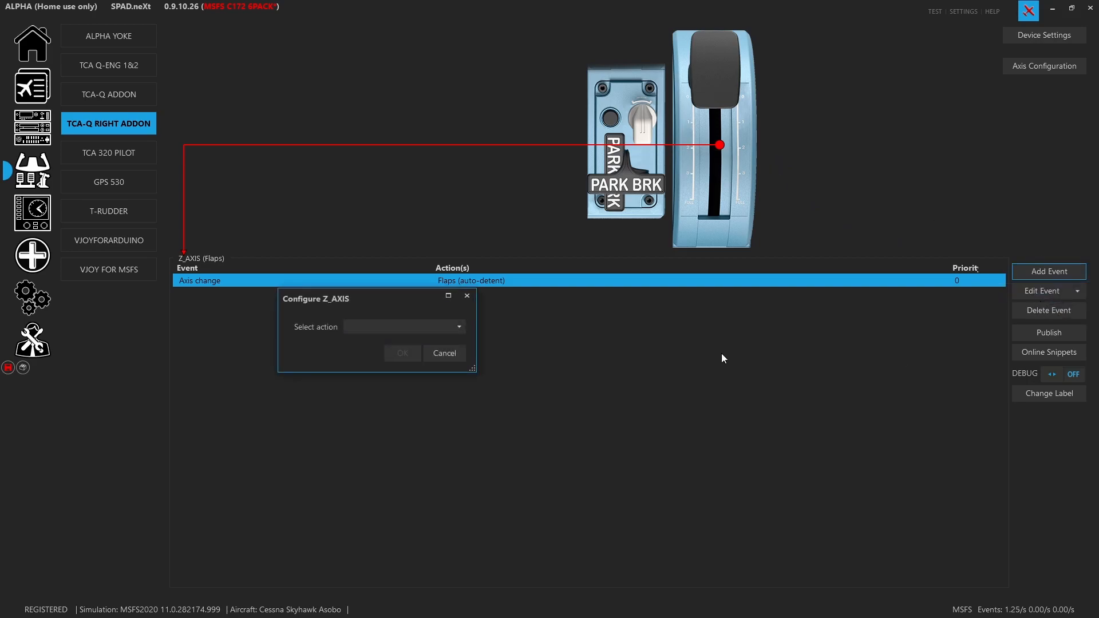
click(384, 323)
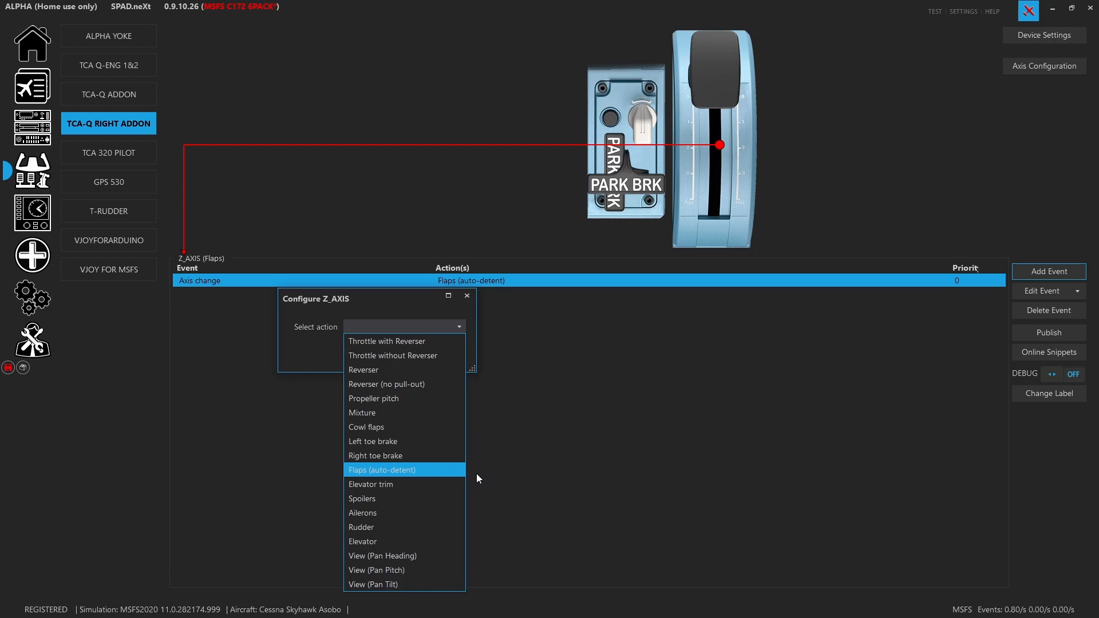
click(513, 471)
click(444, 353)
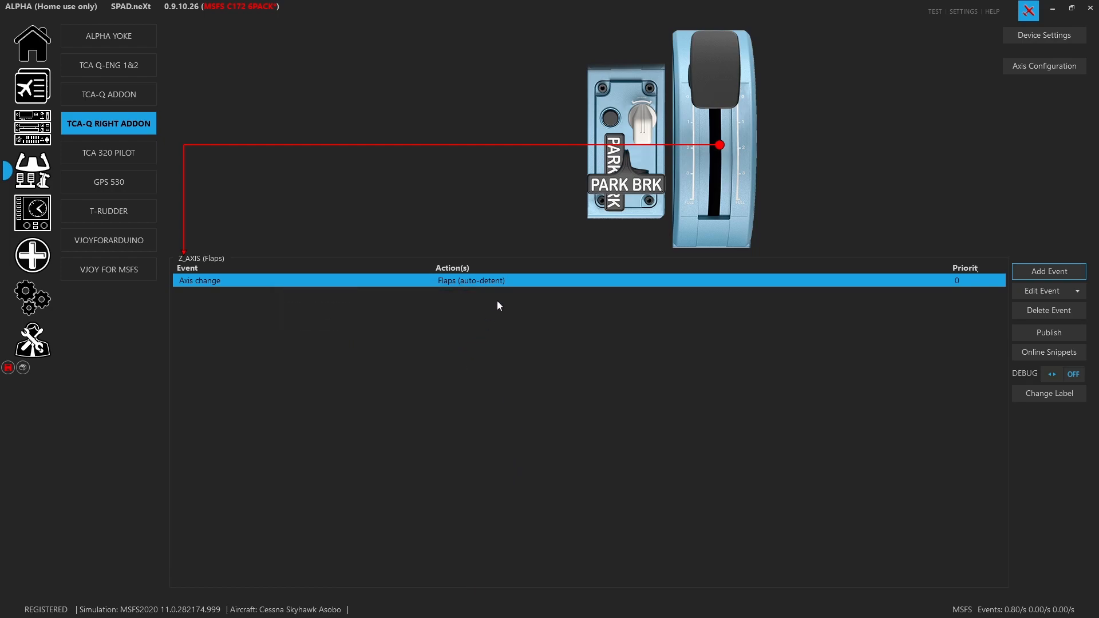
Step: Try setting the full-up and full-down positions of the Flaps (auto-detent) axis from the flaps lever
double_click(499, 278)
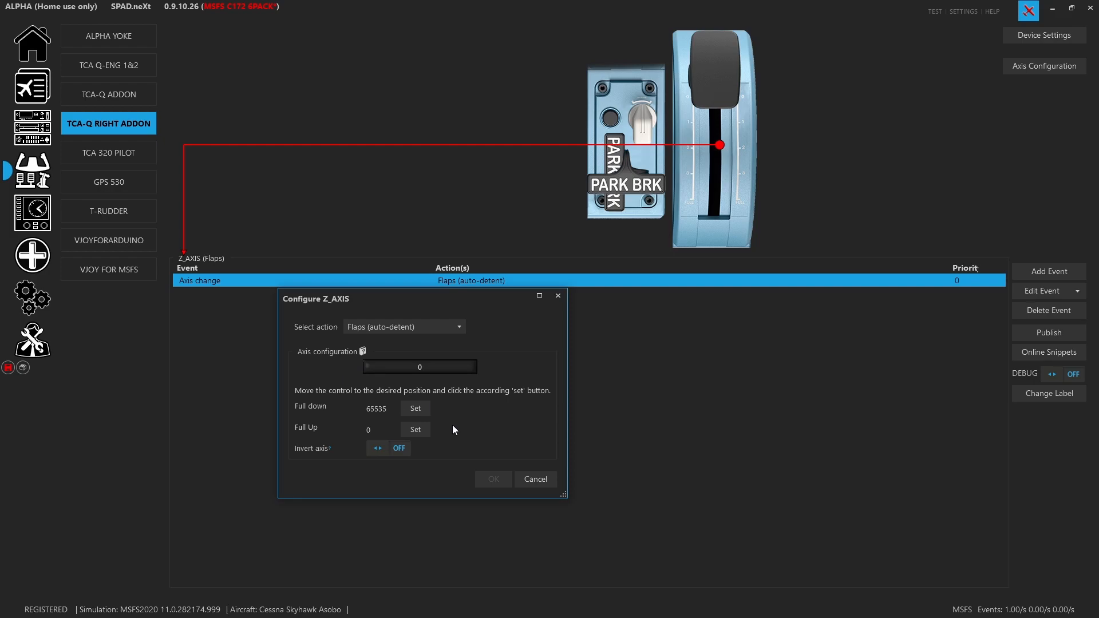
click(415, 430)
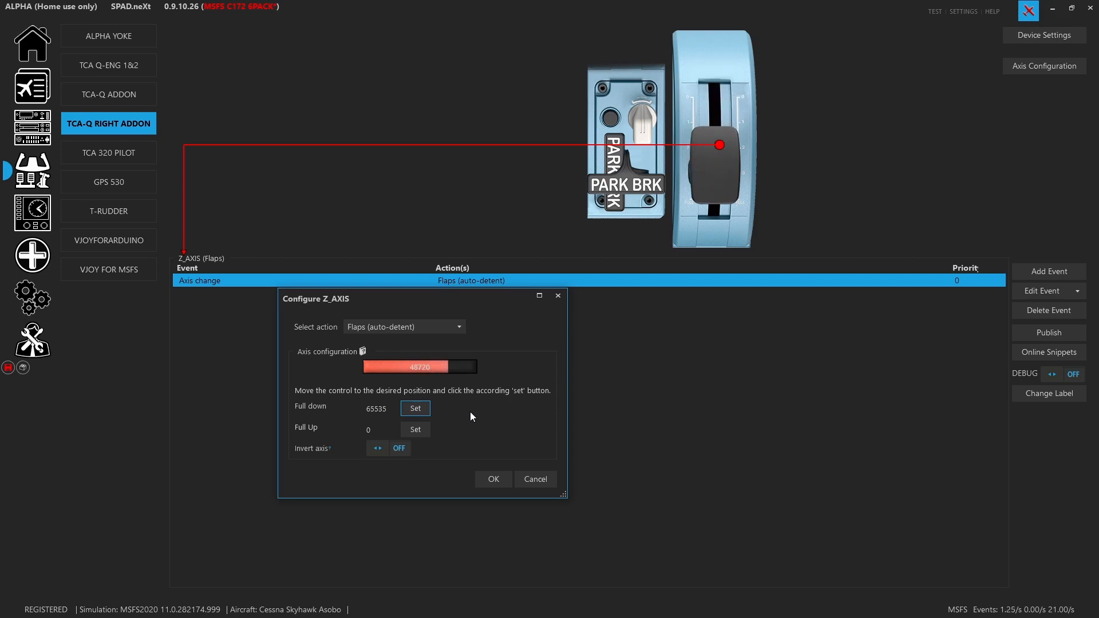
click(541, 484)
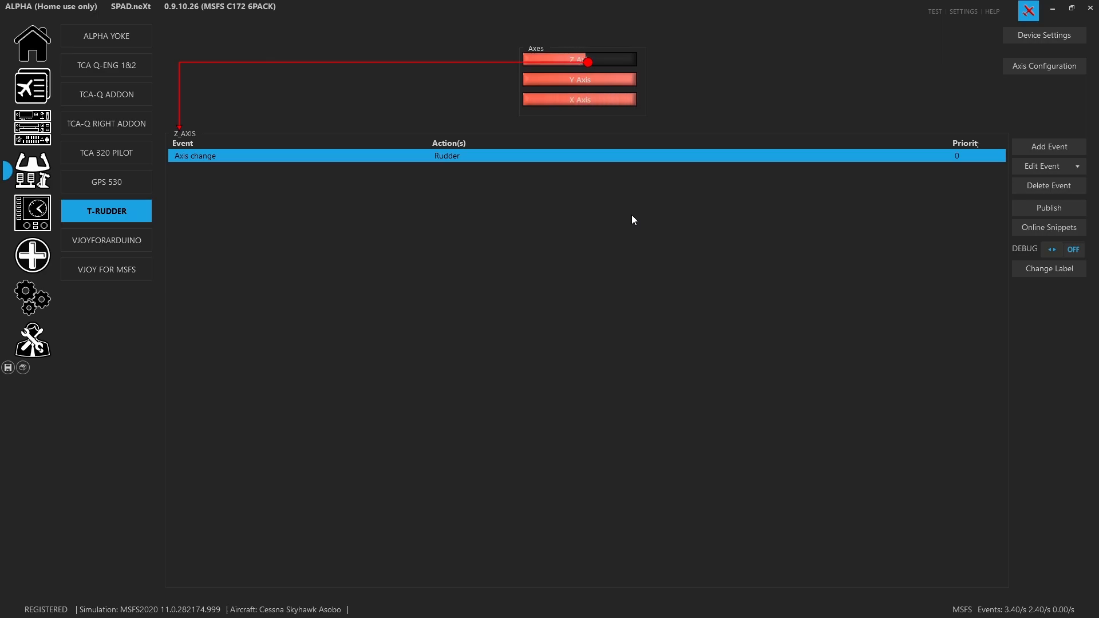
Step: Calibrate the T-Rudder Z axis Rudder action with full left at 0 and full right at 1023, turn inversion off, and save the profile
click(602, 62)
click(602, 62)
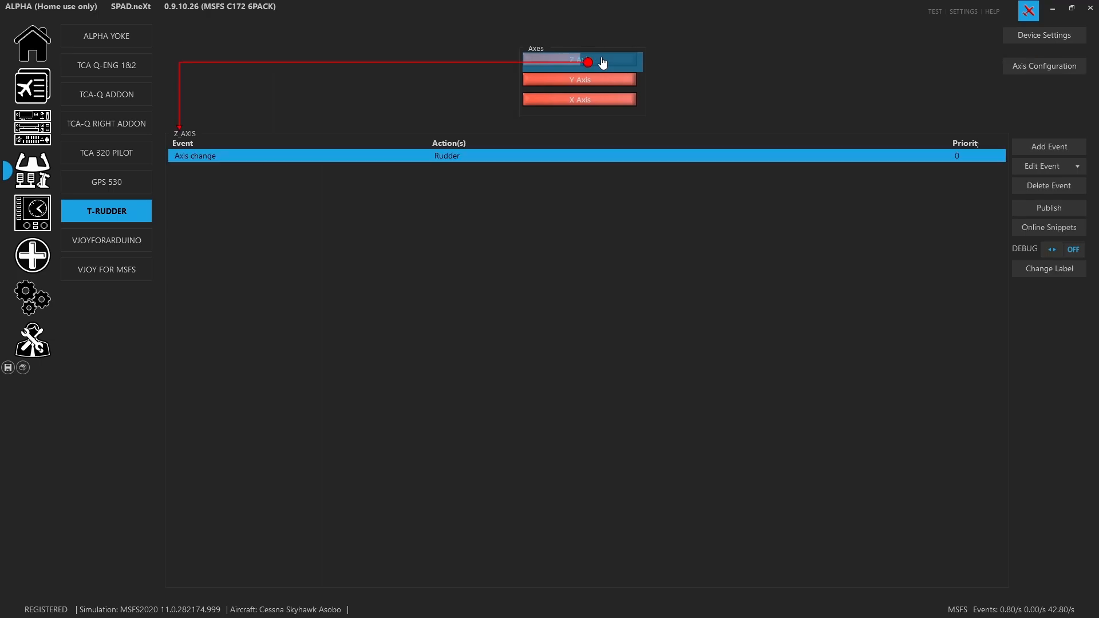
double_click(520, 158)
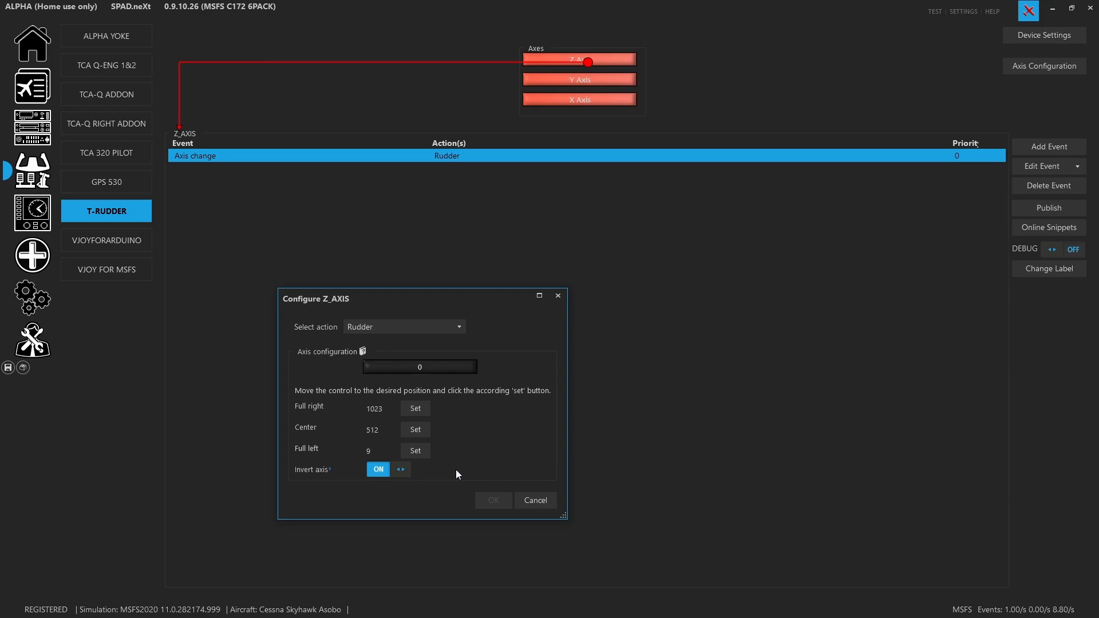
click(401, 470)
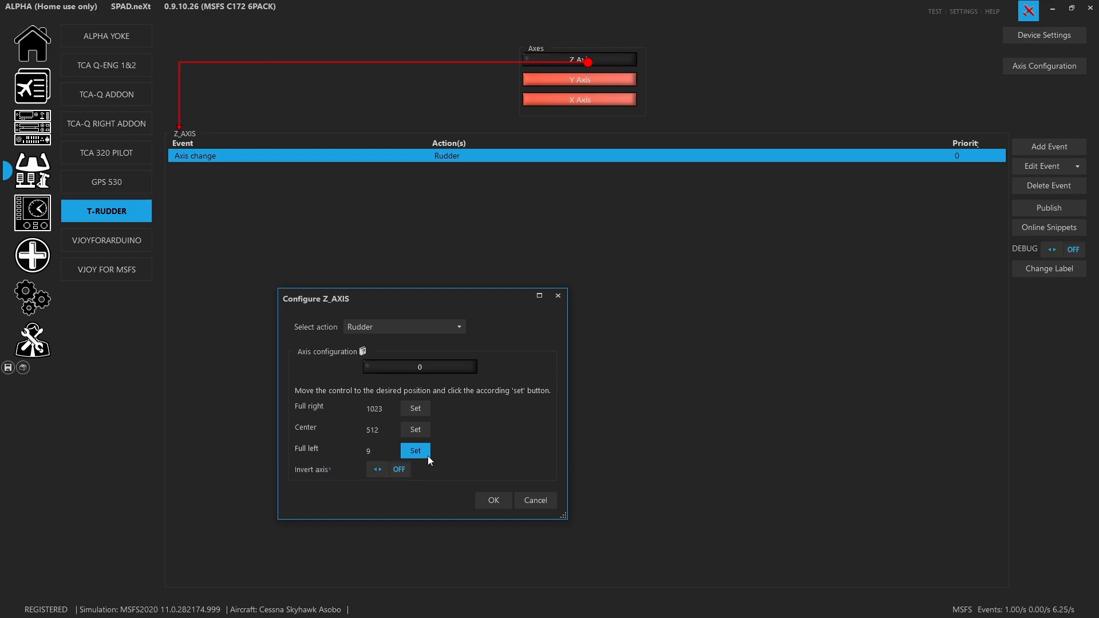
click(416, 433)
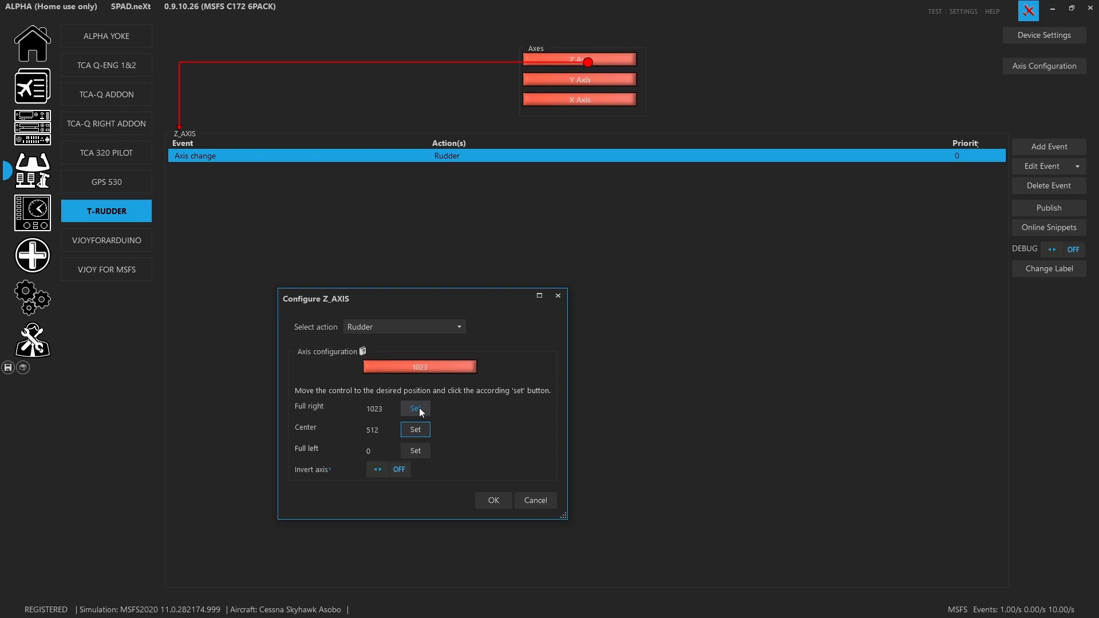
click(493, 499)
click(8, 367)
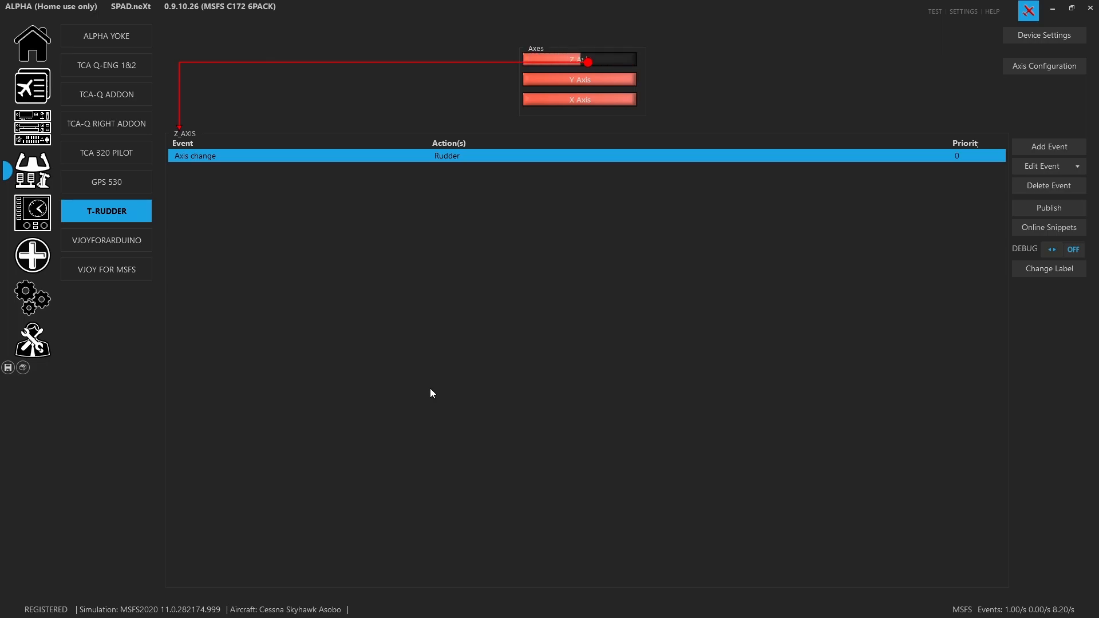
Step: Swap the Rudder action's end positions, setting full right to 0 and full left to 1023
double_click(444, 156)
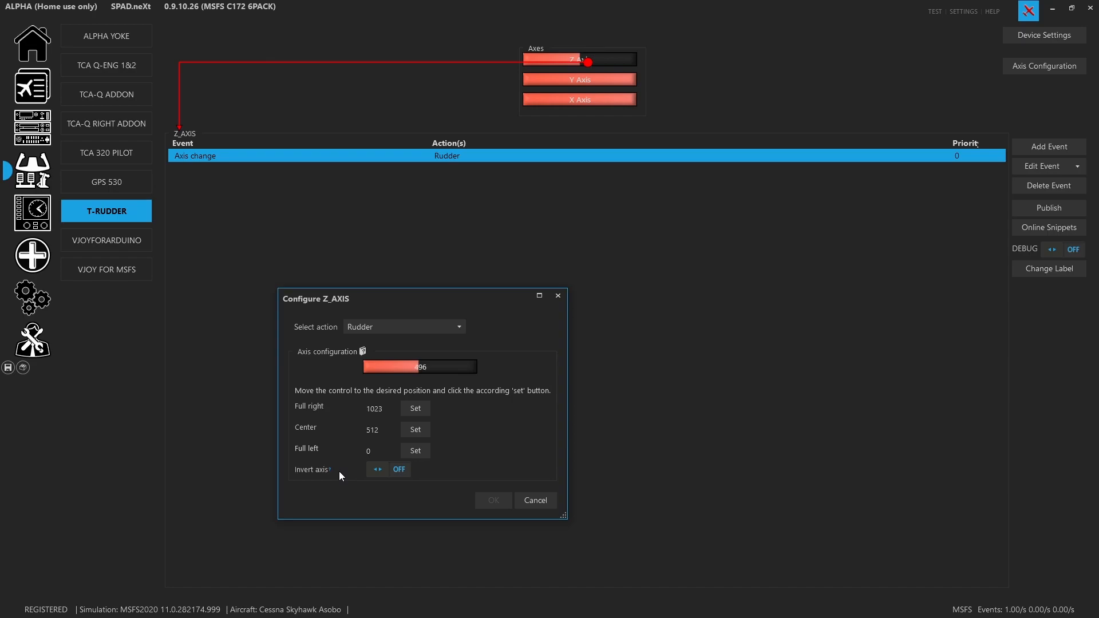
click(416, 409)
click(421, 450)
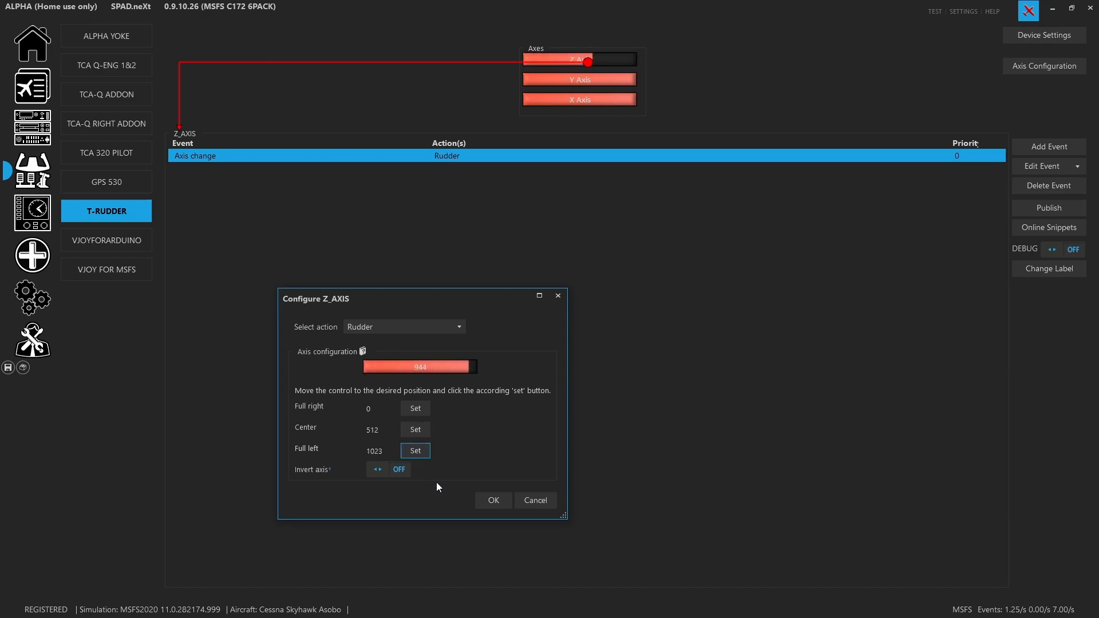
click(492, 499)
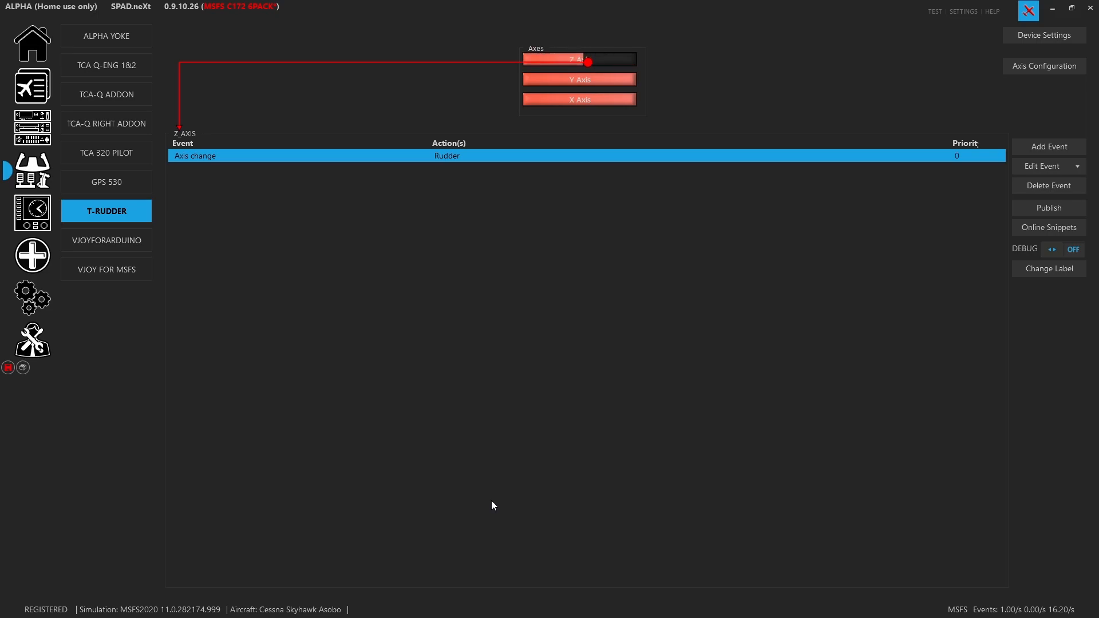
Step: Set the Rudder action's full left to 0 and full right to 1023, and turn axis inversion on
double_click(453, 163)
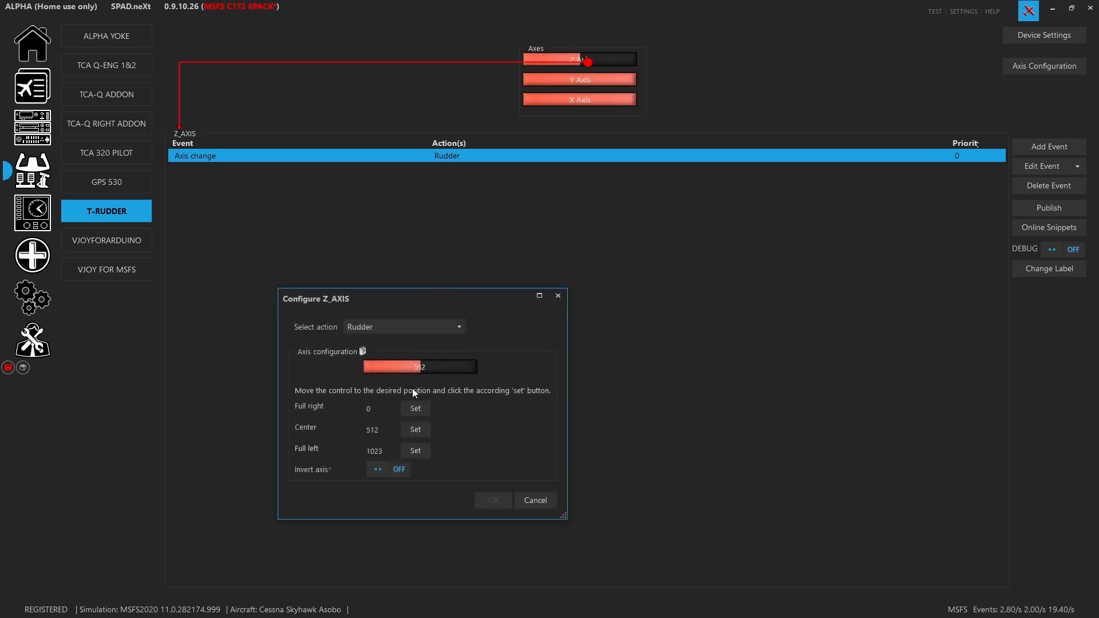
click(425, 454)
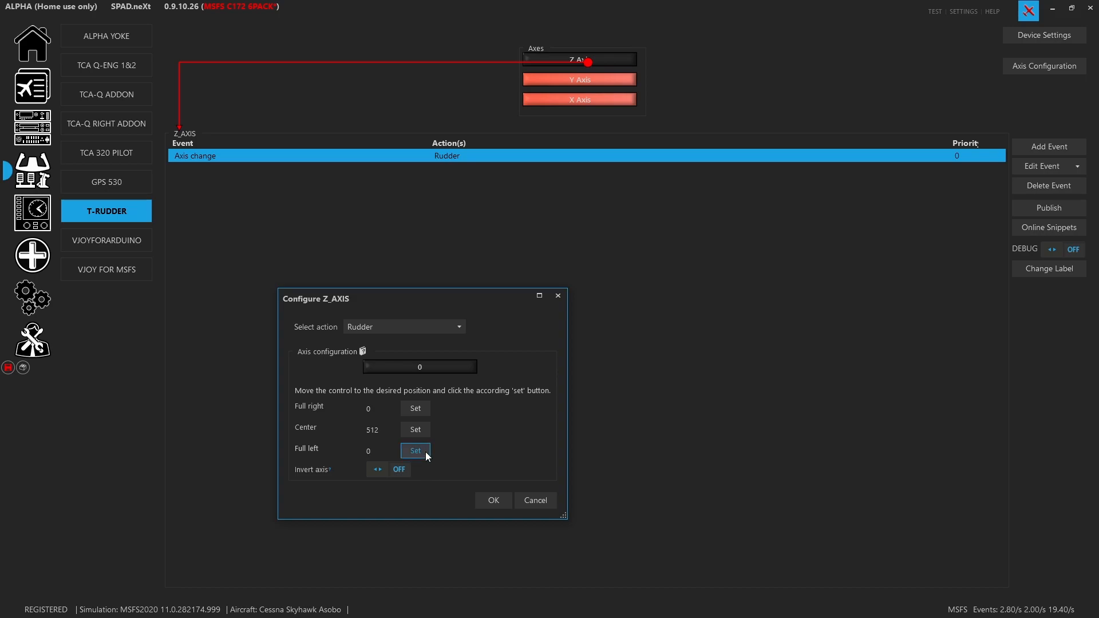
click(425, 410)
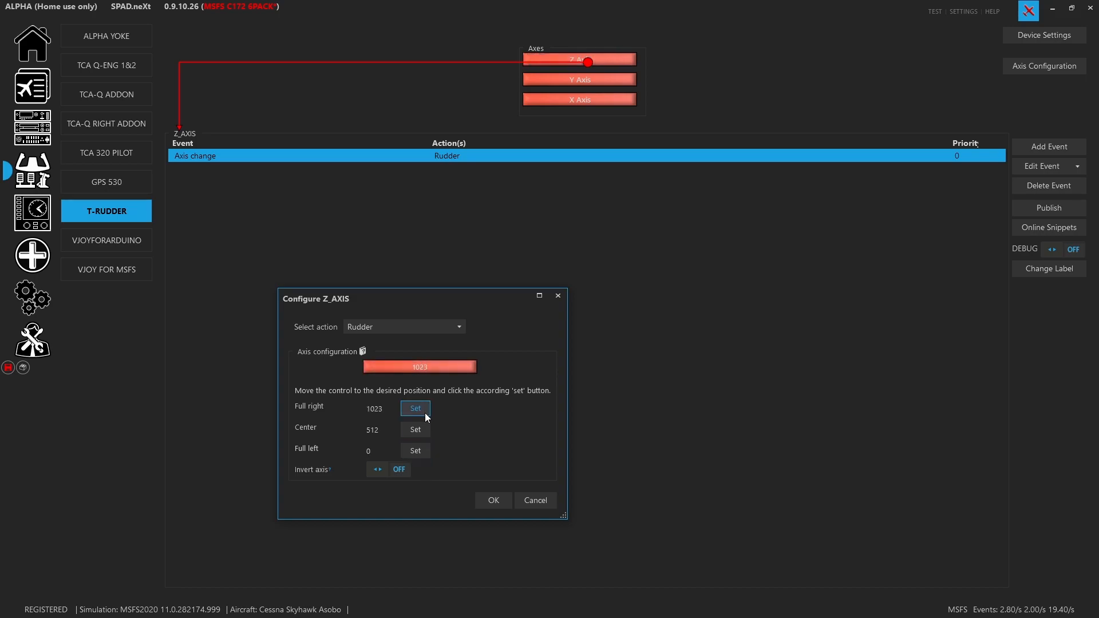
click(387, 469)
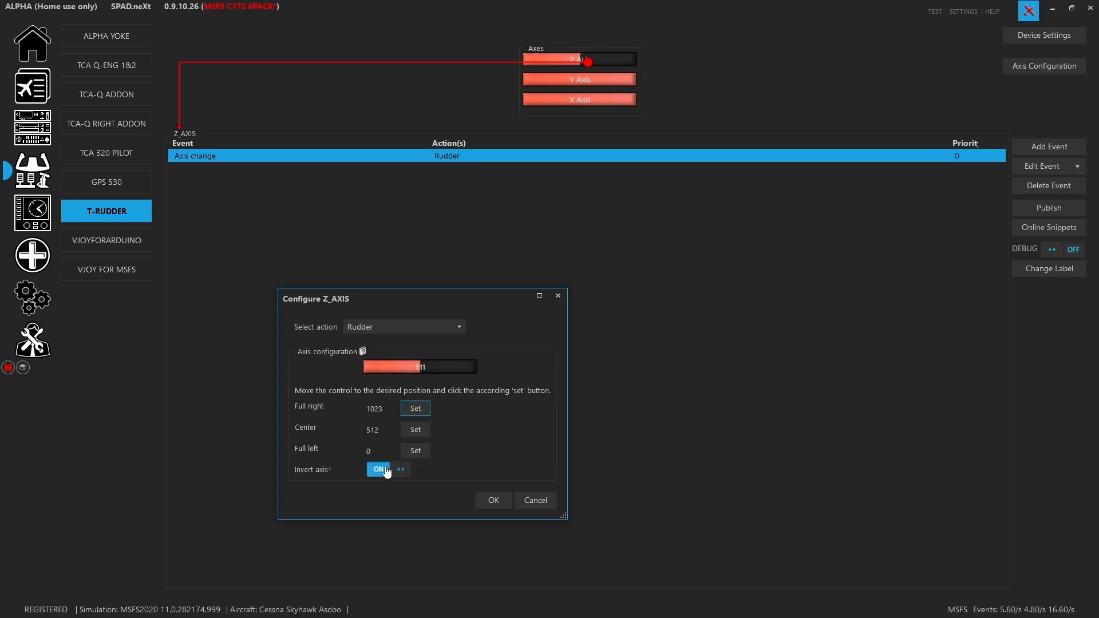
click(489, 495)
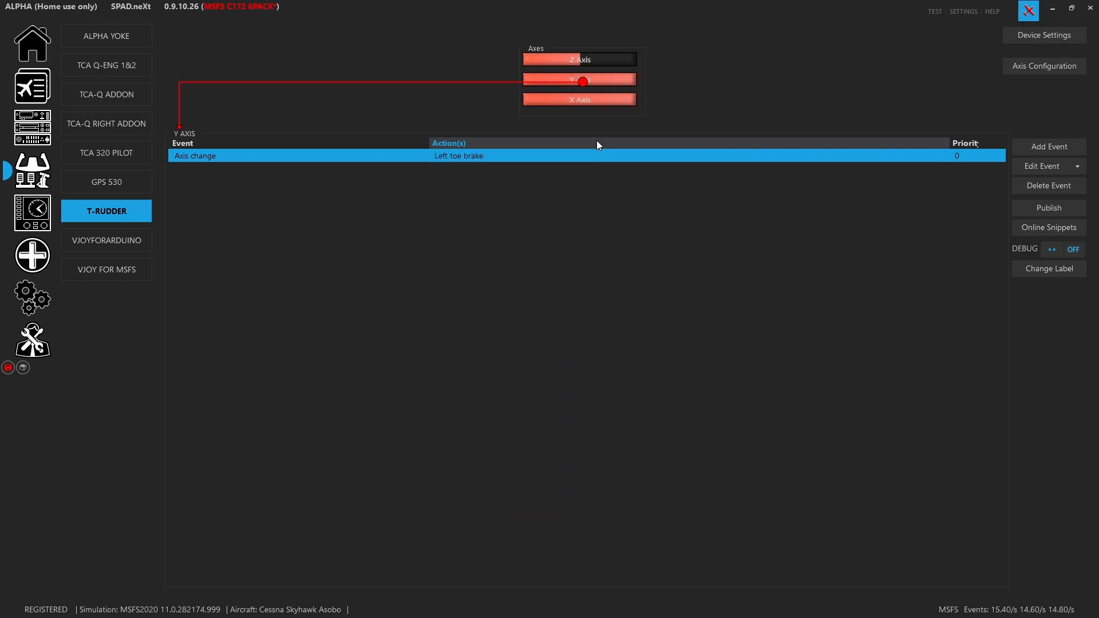
Step: Examine the left toe brake settings on the rudder pedals' Y axis and the standard axis actions available for it
double_click(509, 158)
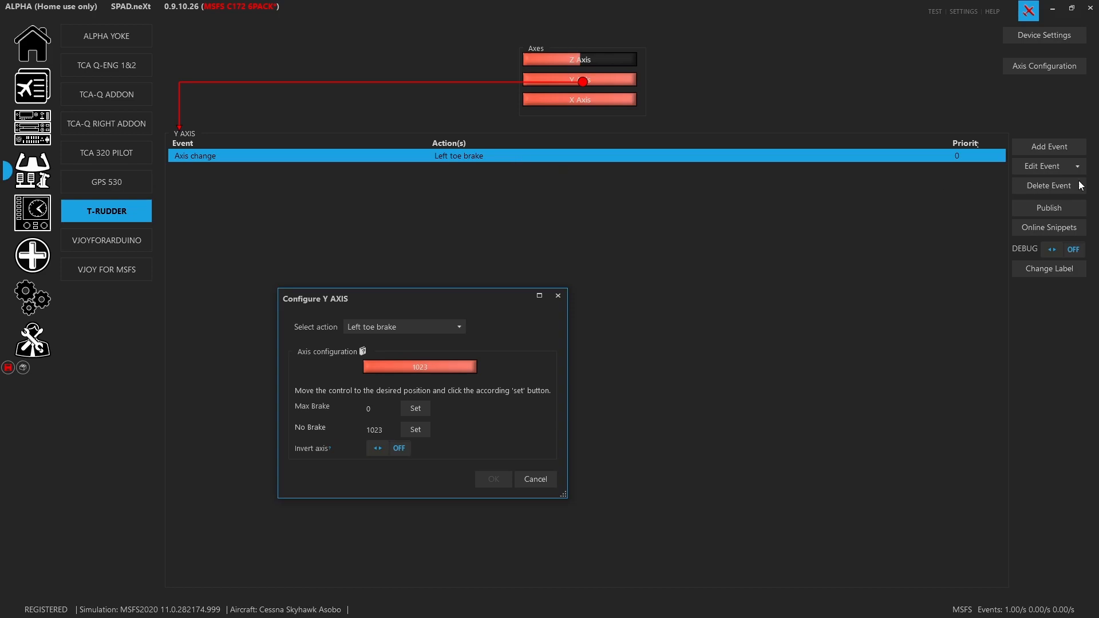
click(535, 479)
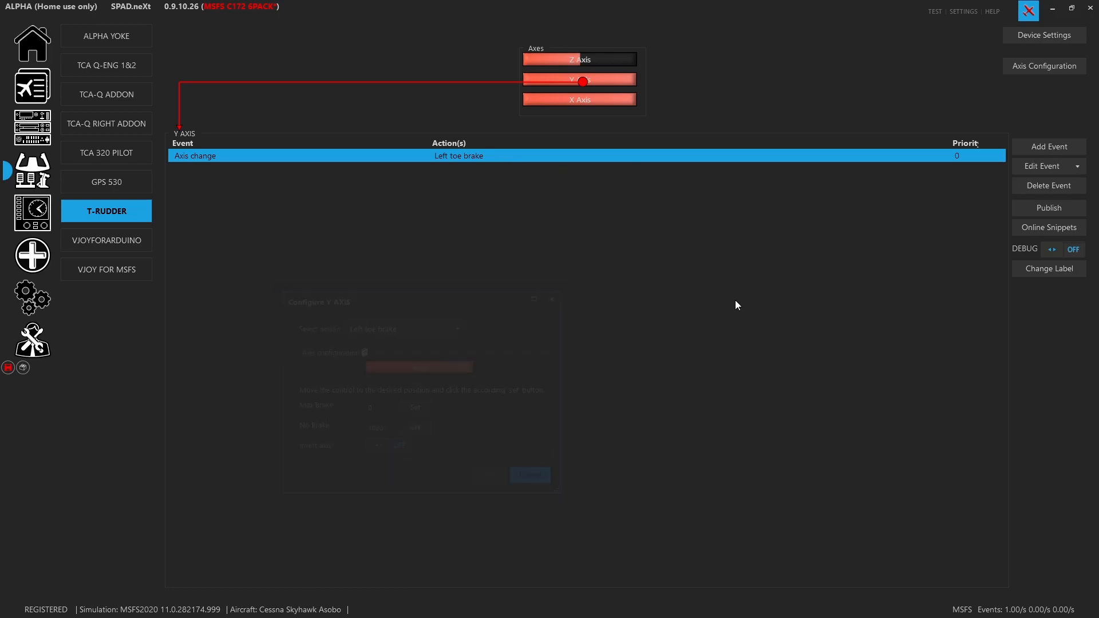
click(1053, 148)
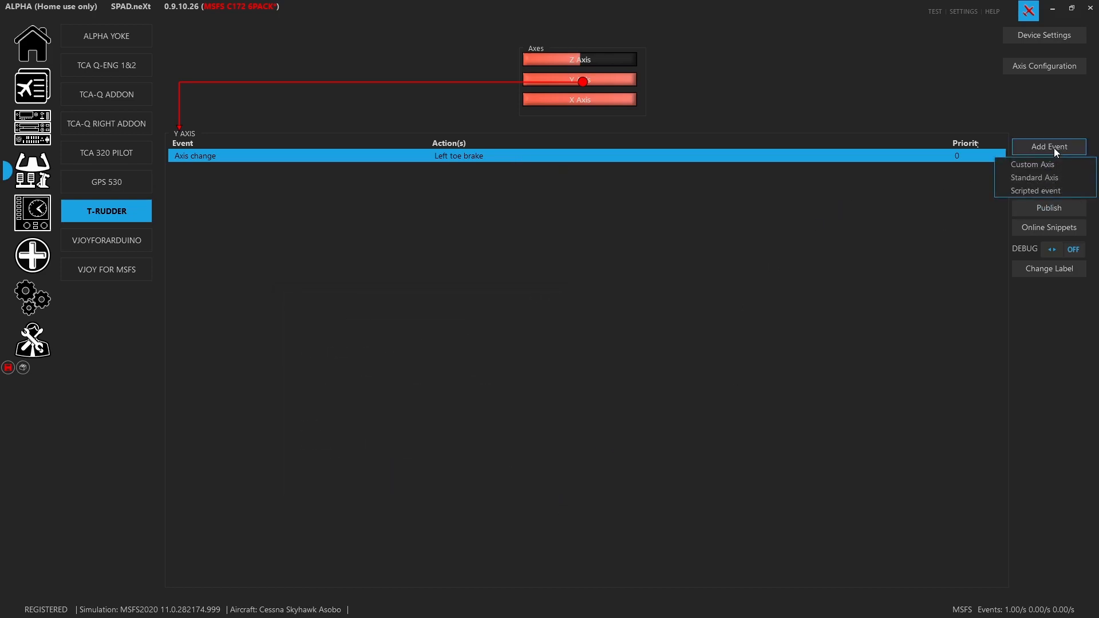
click(1037, 180)
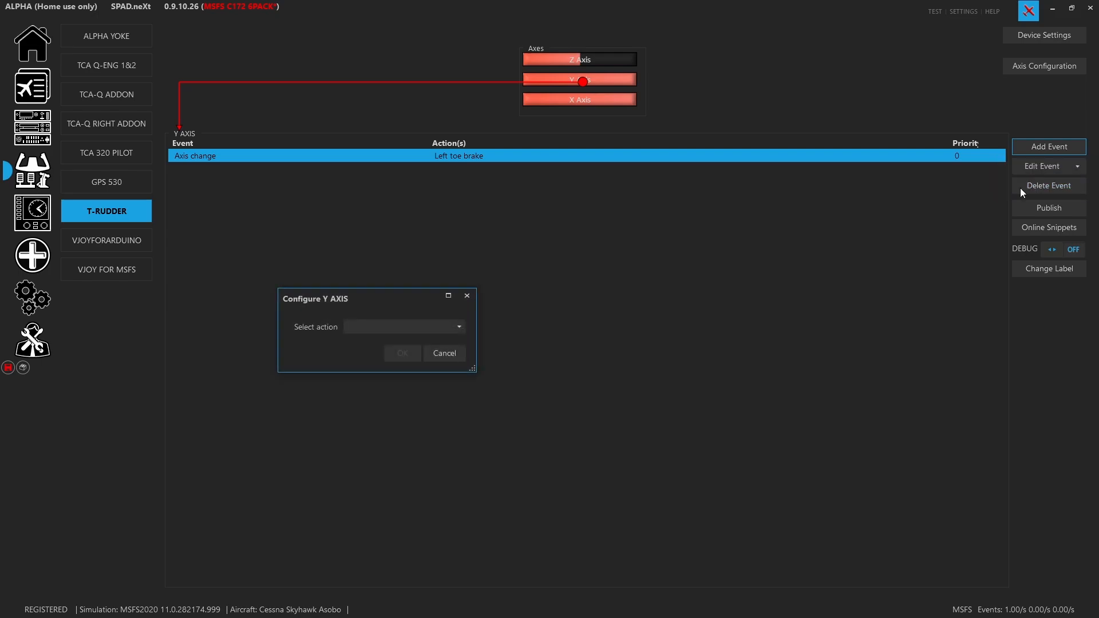
click(369, 324)
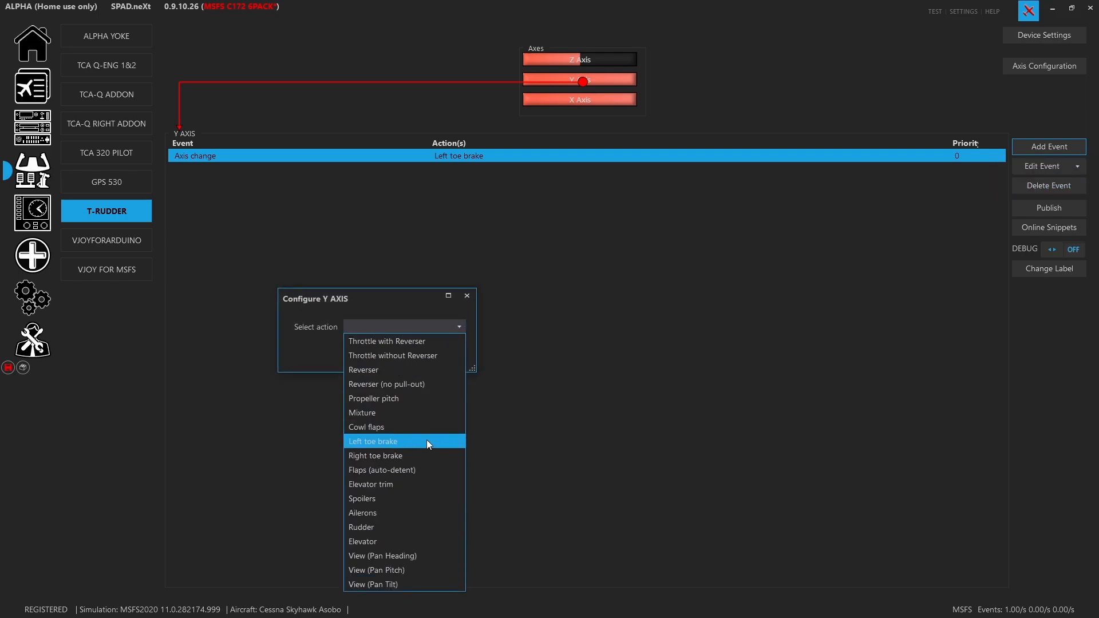
click(493, 454)
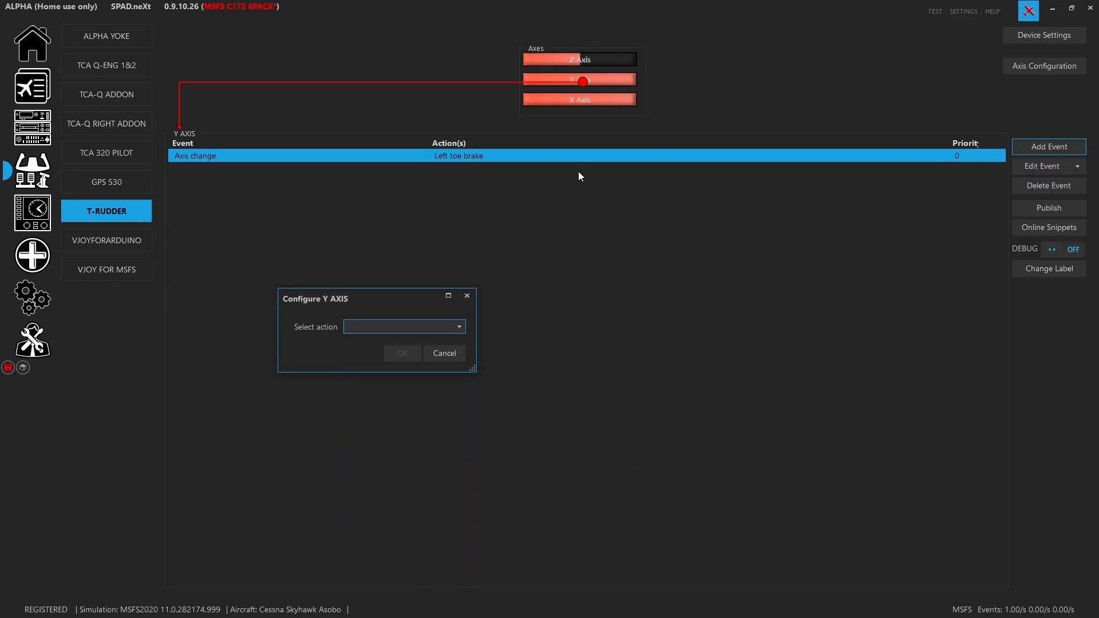
click(461, 354)
double_click(478, 156)
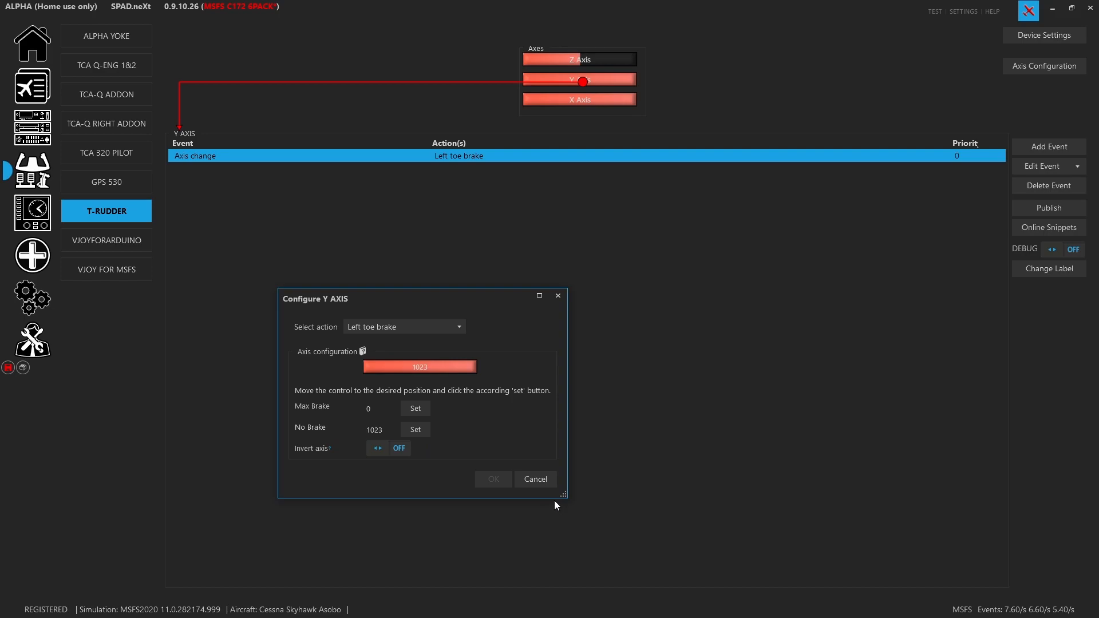
click(543, 485)
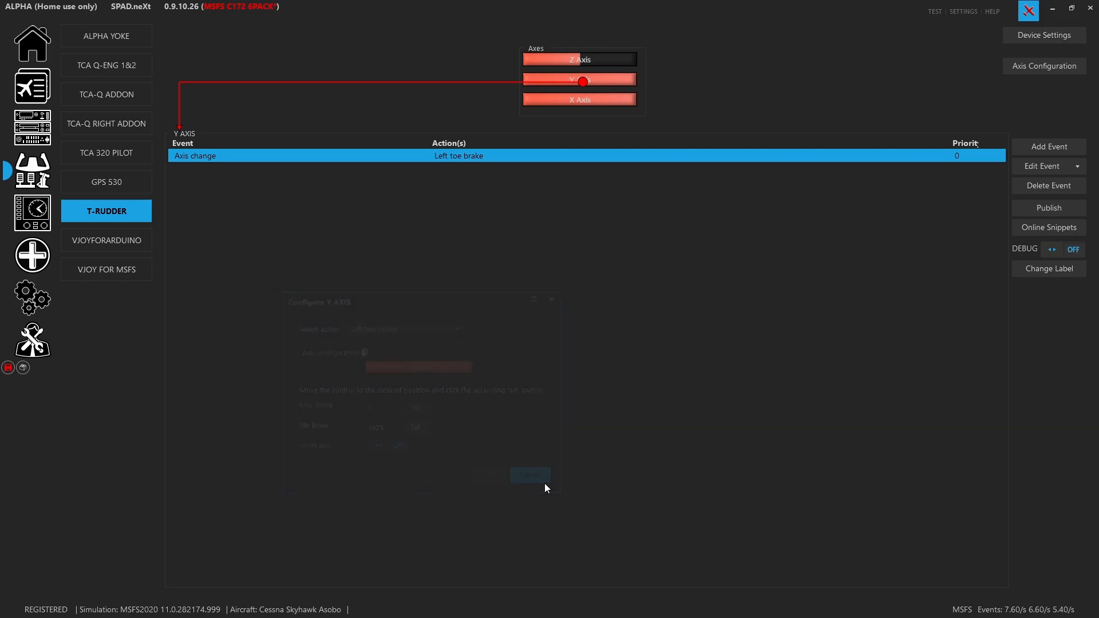
Step: Open the response curve of the T-Rudder Z axis for editing
click(584, 101)
click(593, 75)
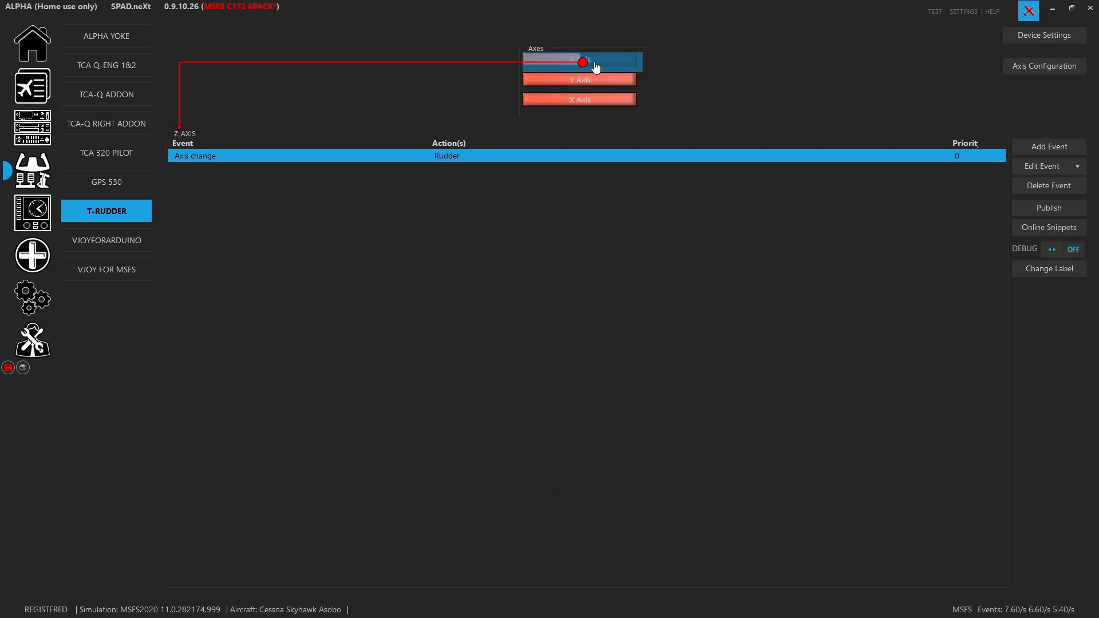
click(600, 61)
click(1028, 63)
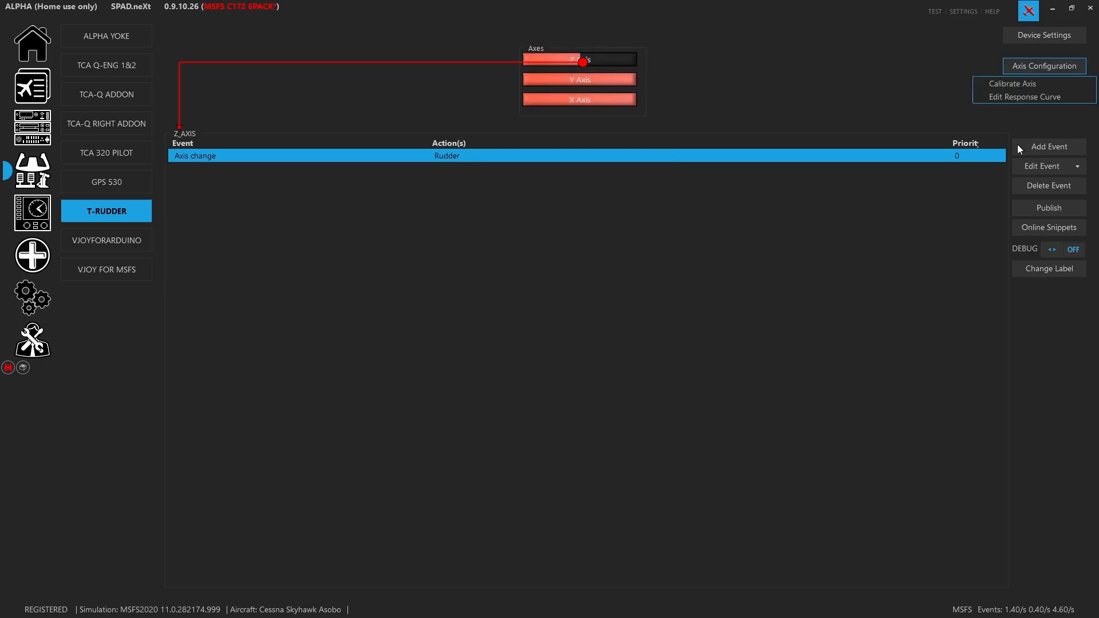
click(1014, 97)
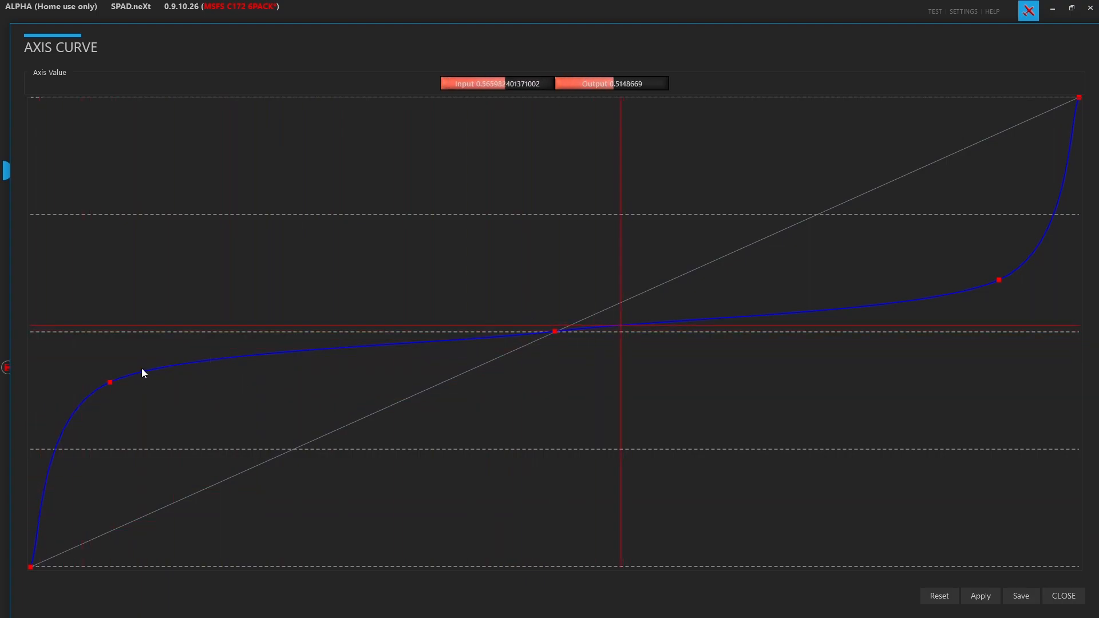
Step: Try two extra points on the lower half of the rudder response curve and remove both of them
click(223, 361)
drag(223, 360, 250, 356)
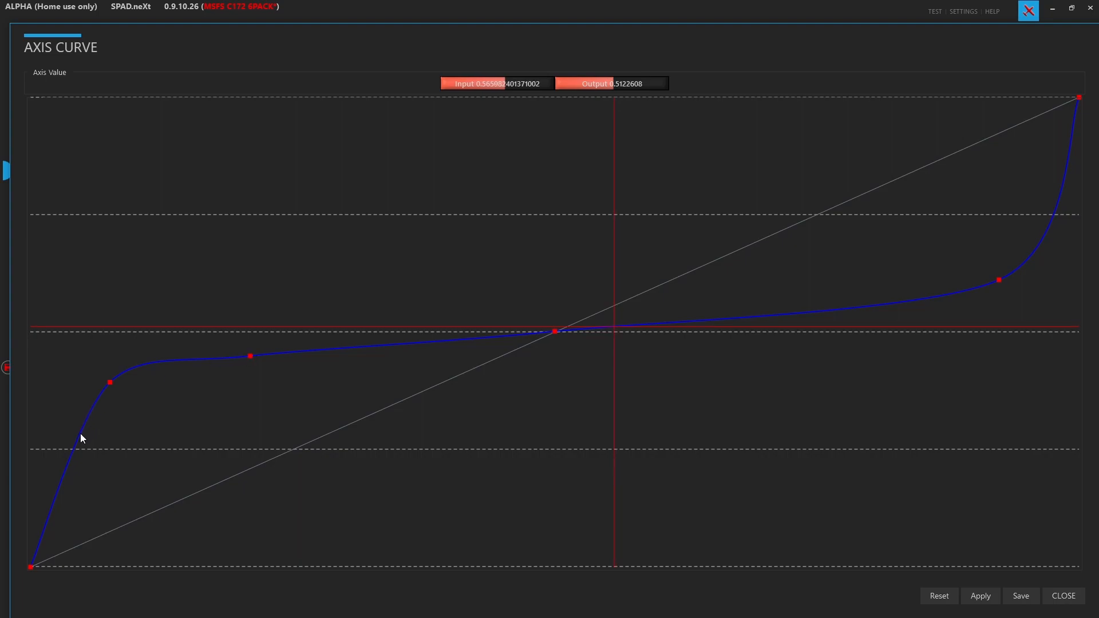
click(80, 433)
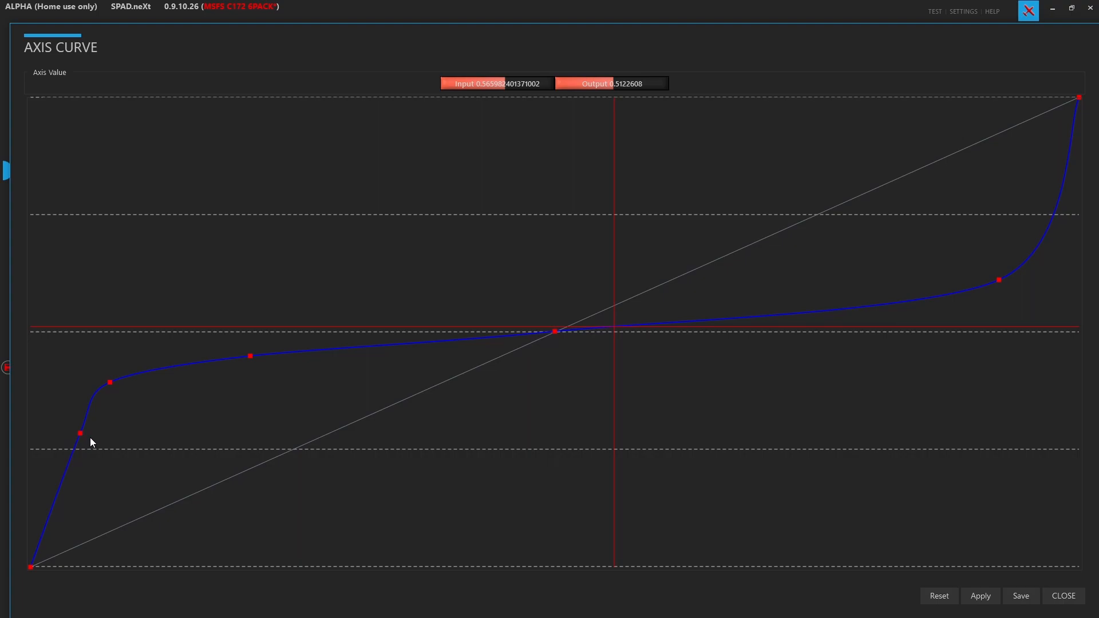
mouse_move(80, 433)
mouse_down()
mouse_move(58, 420)
mouse_move(98, 434)
mouse_move(68, 425)
mouse_up()
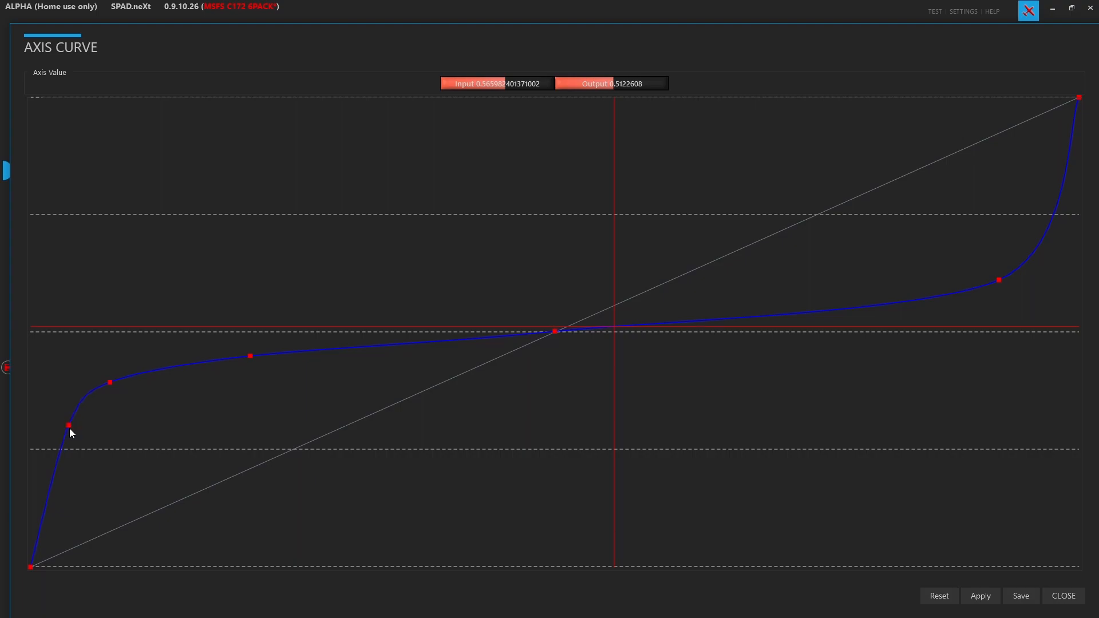
right_click(250, 357)
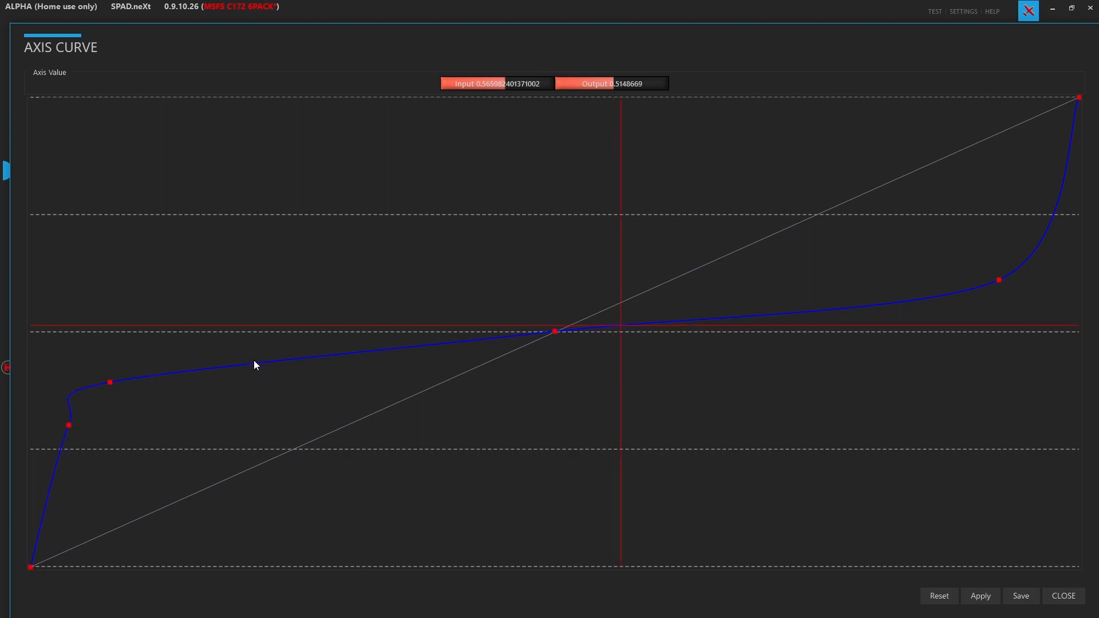
right_click(69, 424)
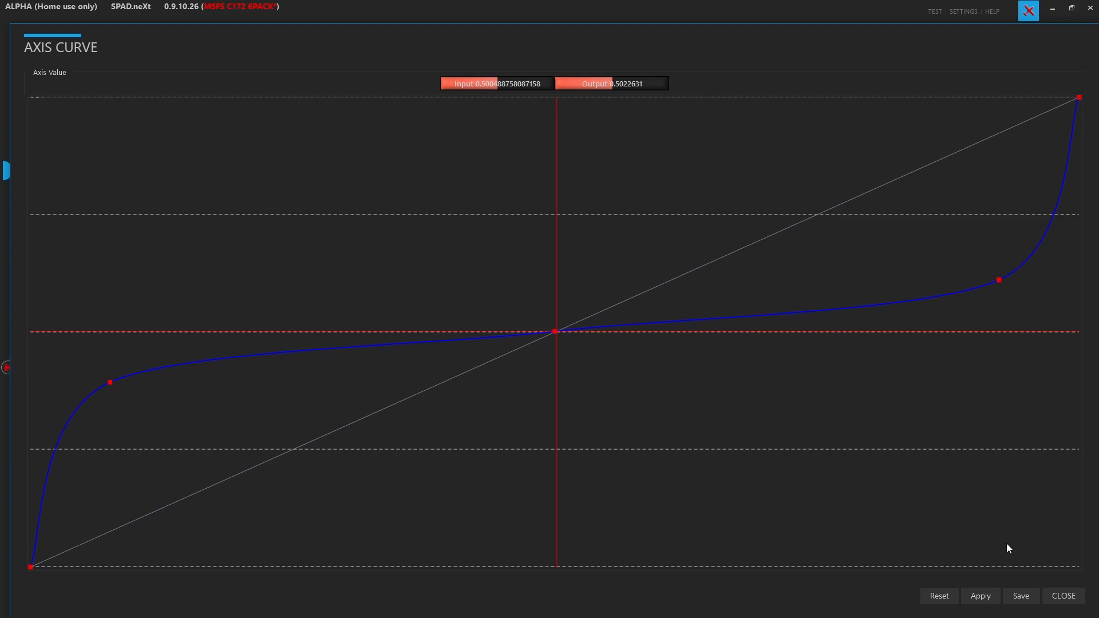
Step: Apply and save the rudder response curve
click(980, 596)
click(1021, 597)
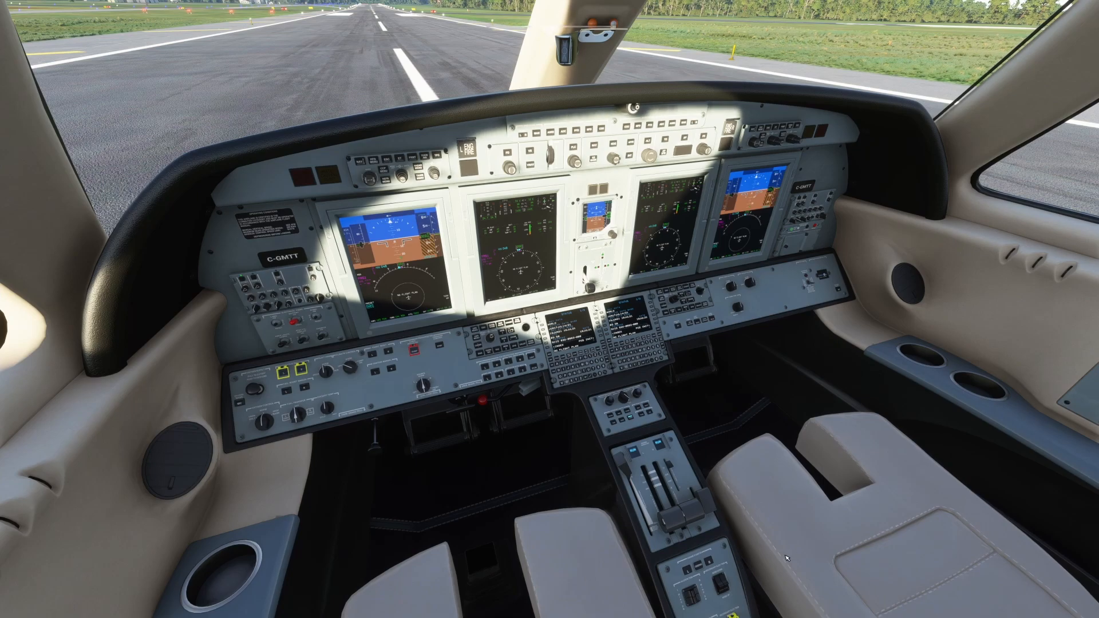
key(slash)
key(F7)
key(F7)
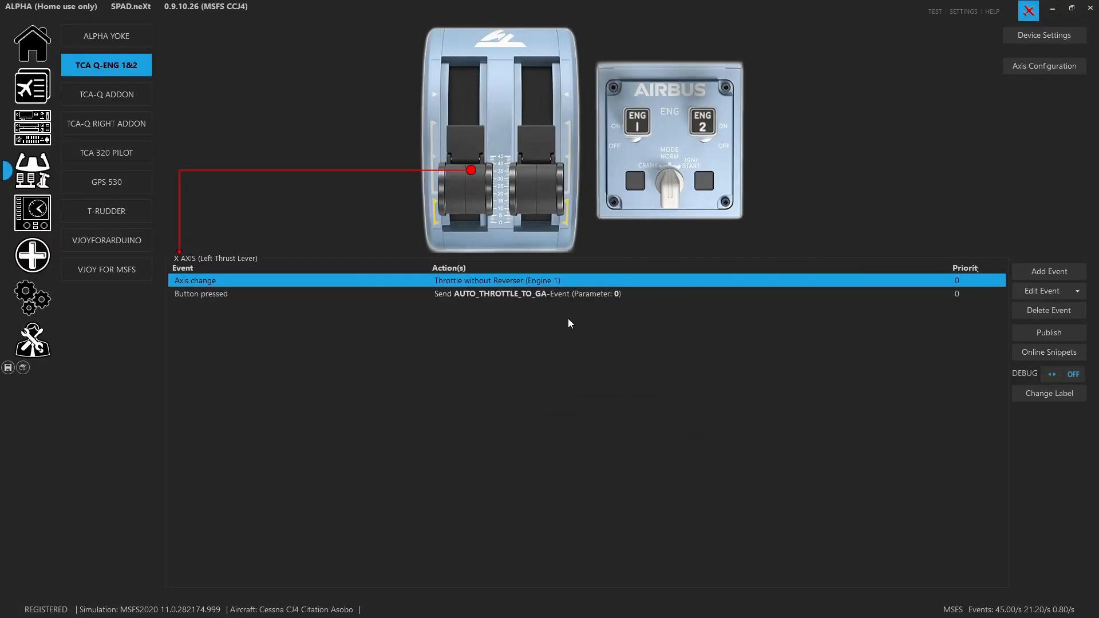
Step: Show the events of the right thrust lever on the TCA Q-Eng 1&2 in the CCJ4 profile
click(535, 171)
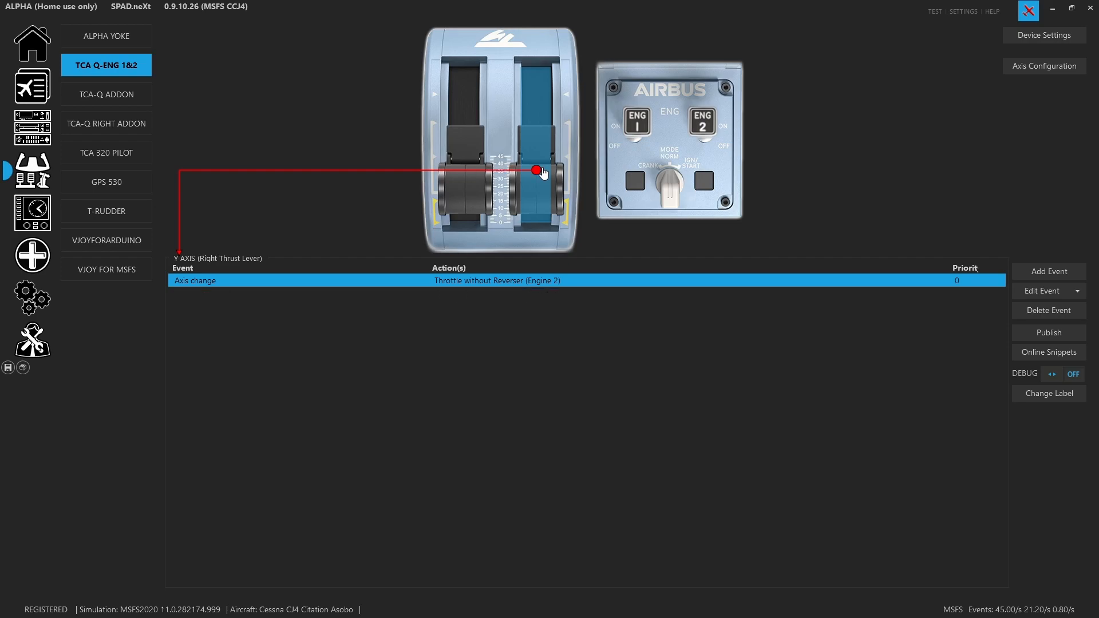
Step: Check the events programmed for the left thrust lever and for the left Take-Off and Go-Around button
click(478, 171)
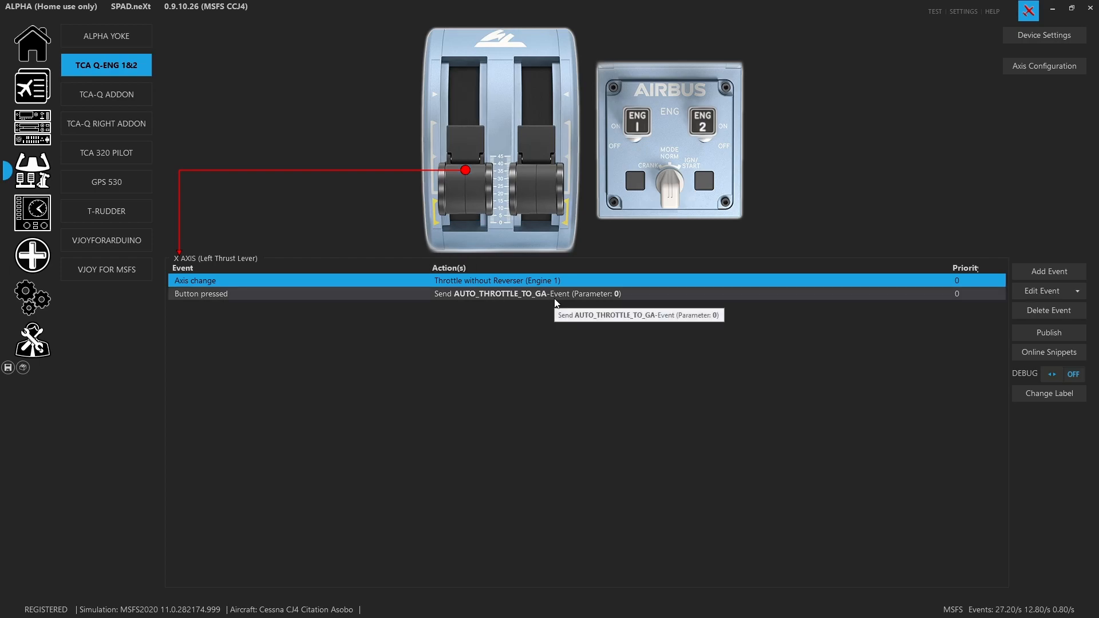
click(435, 125)
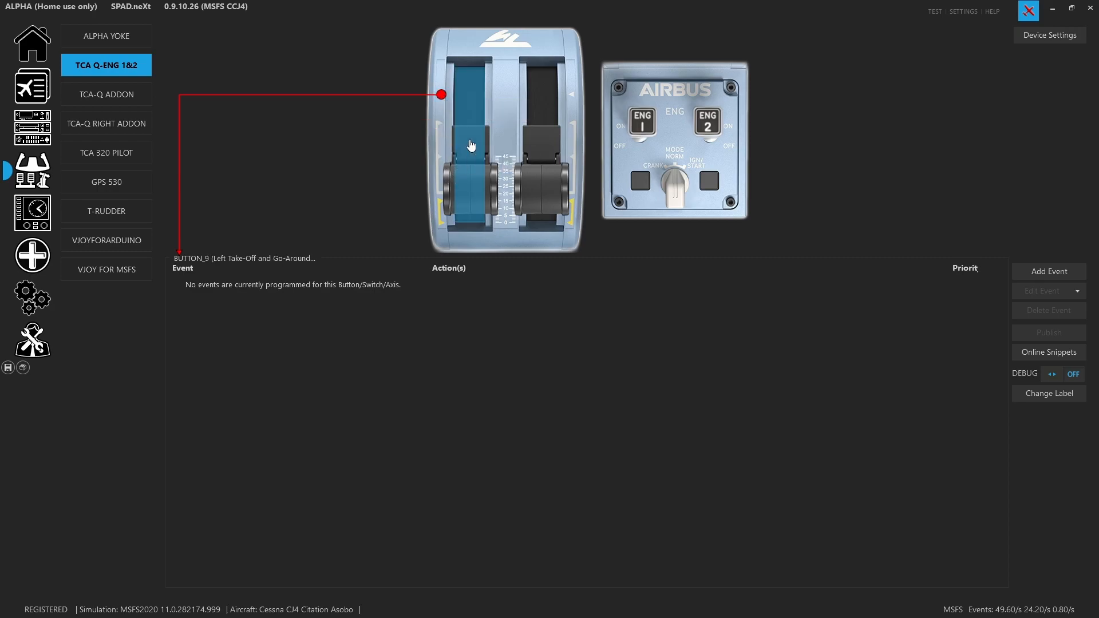
click(466, 166)
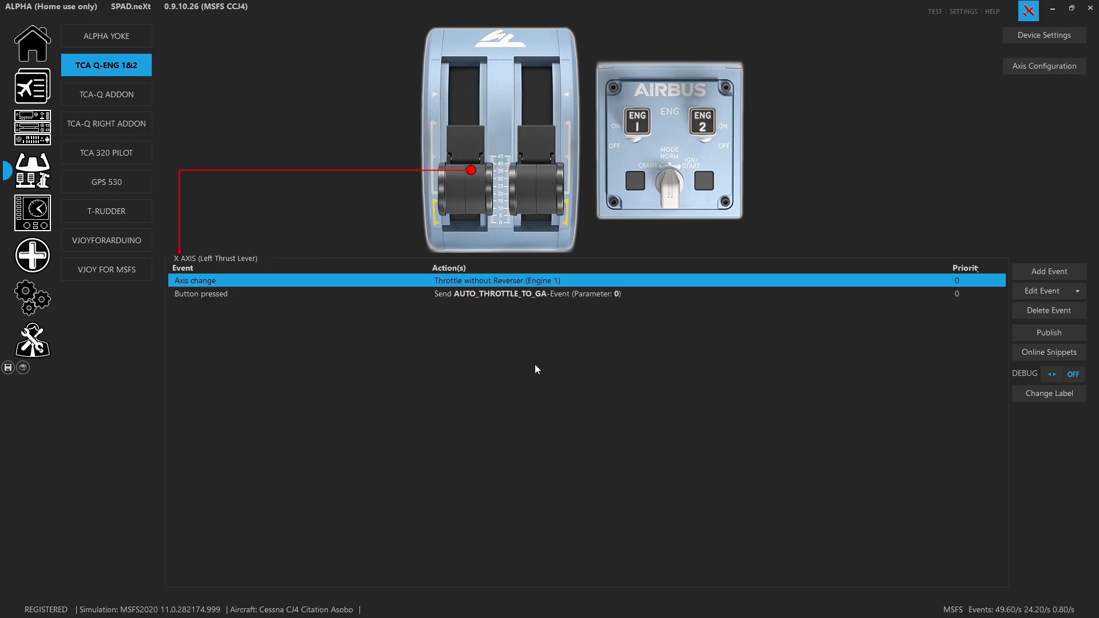
Step: Review the left thrust lever's Throttle without Reverser configuration, cancel it, and show the right thrust lever's events
double_click(511, 285)
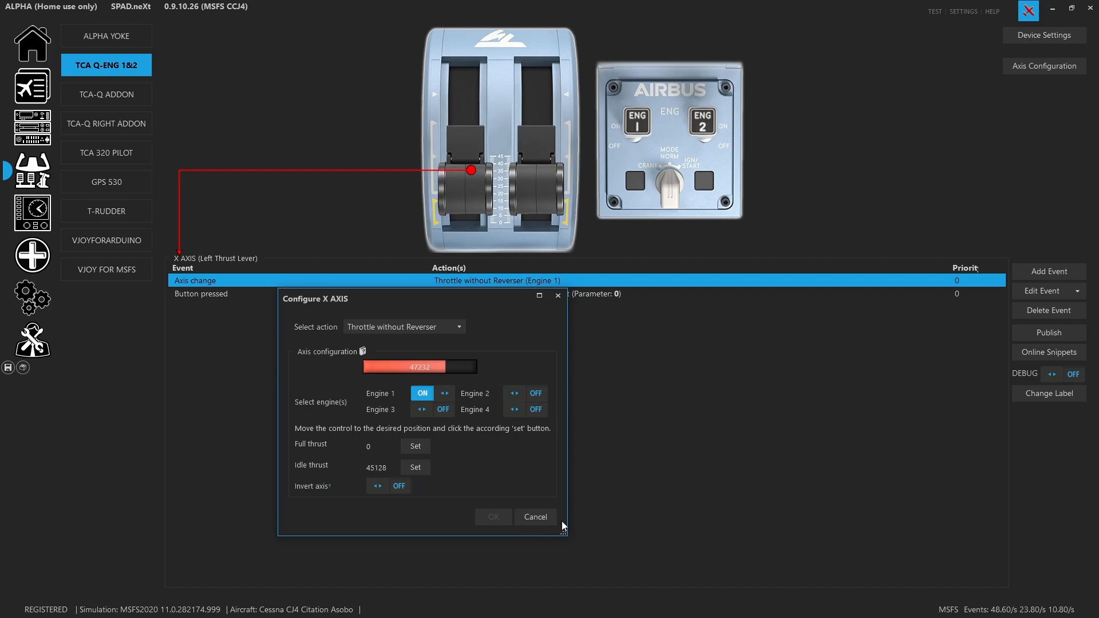
click(535, 516)
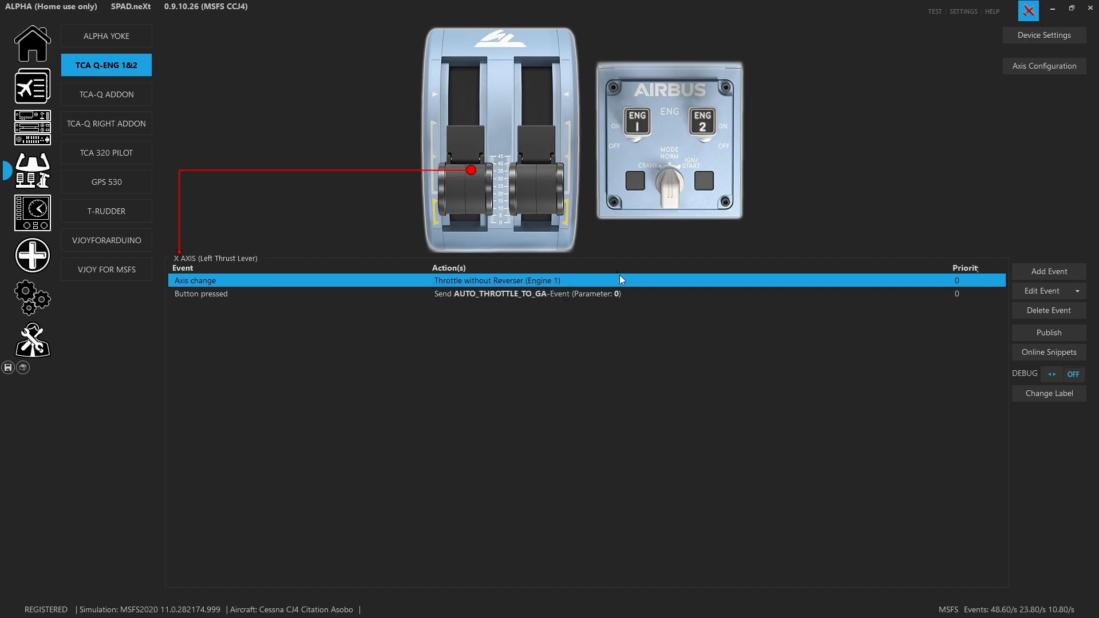
click(541, 295)
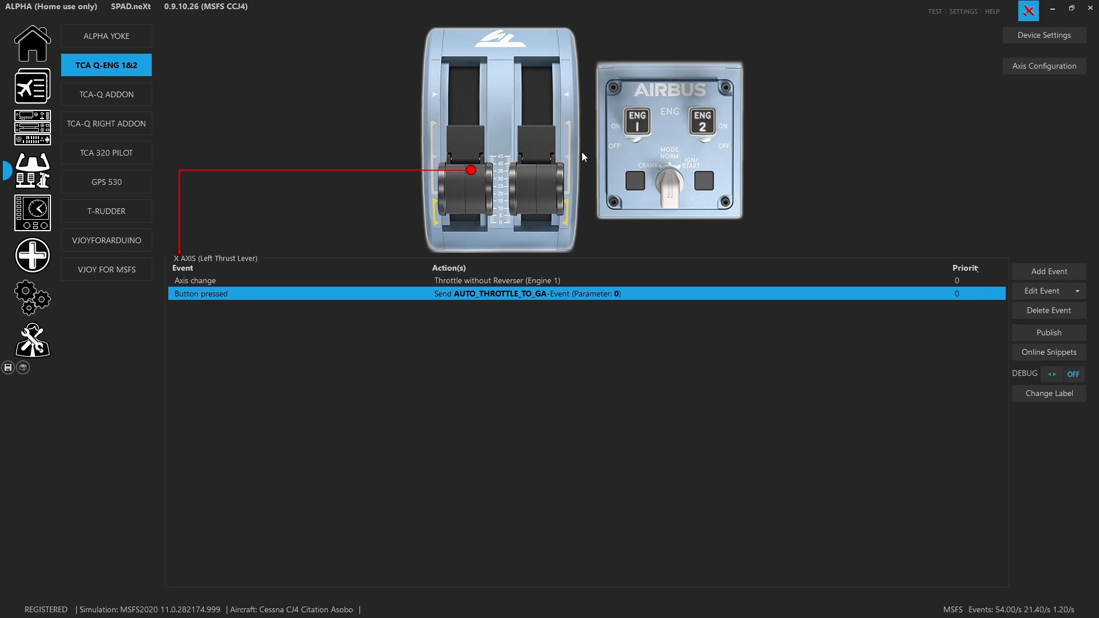
click(546, 152)
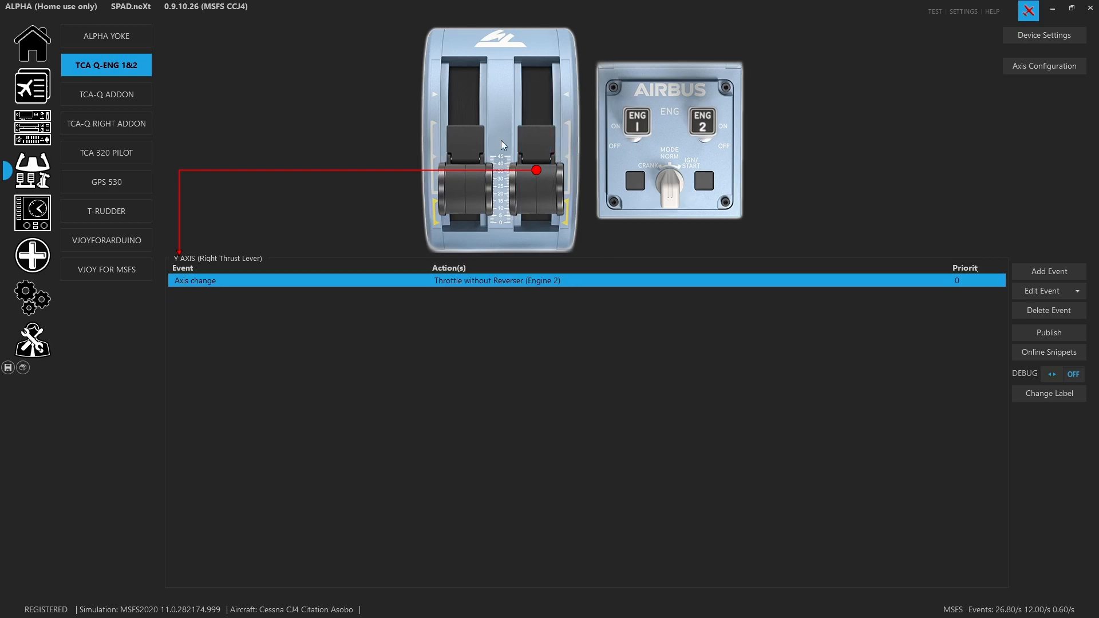
Step: Review the Flaps (auto-detent) axis configuration on the TCA-Q Right Addon and cancel without making changes
click(132, 123)
double_click(466, 281)
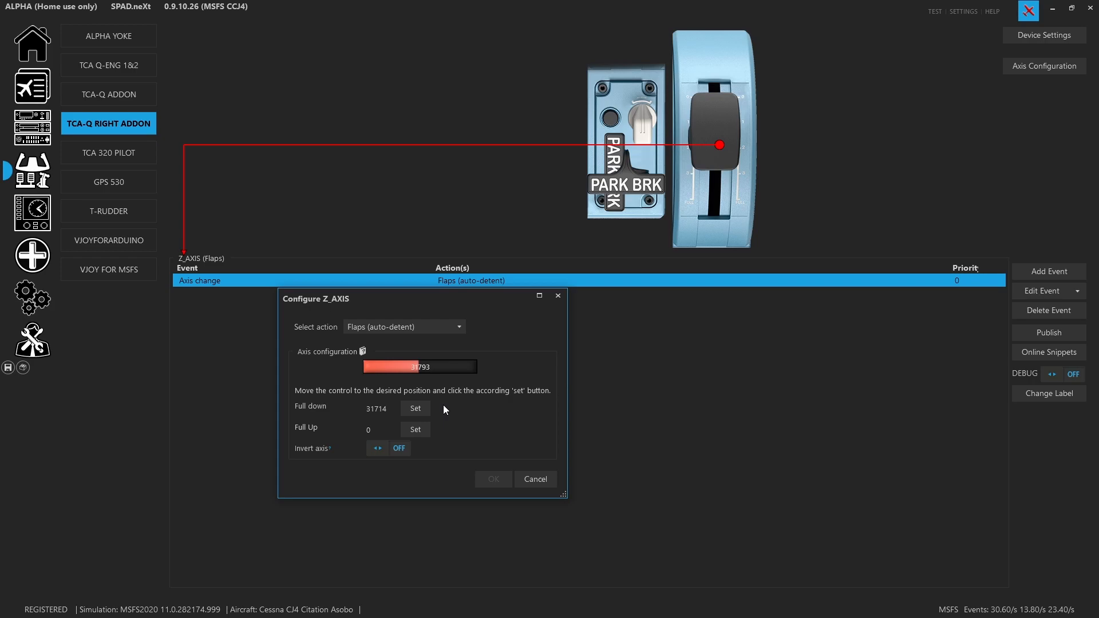
click(544, 477)
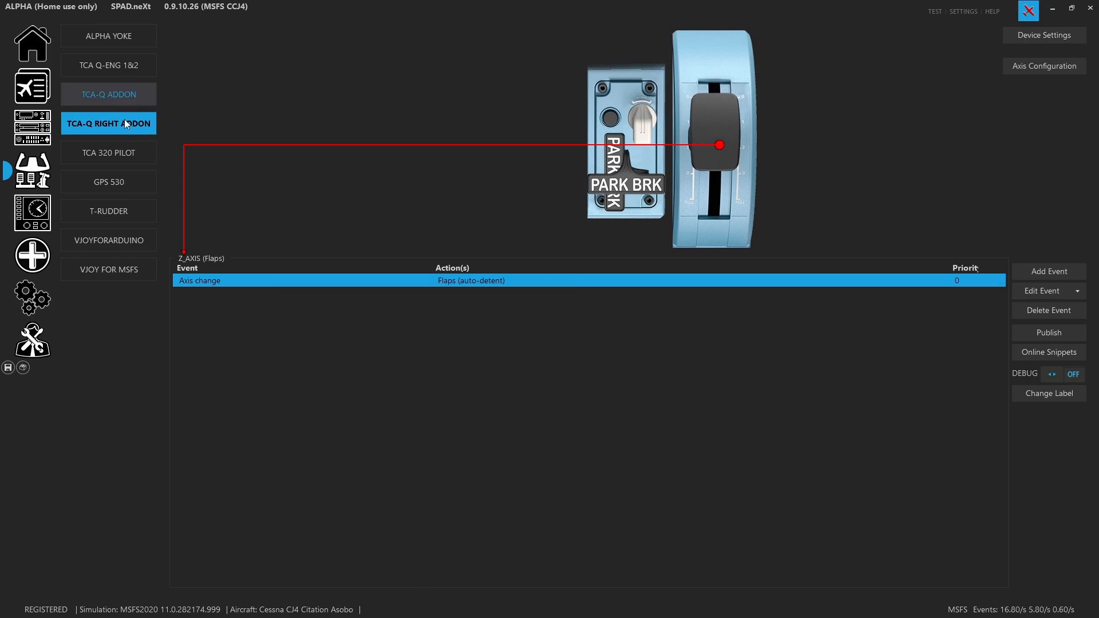
Step: Review the Spoilers configuration of the speedbrake axis on the TCA-Q Addon and close it without making changes
click(127, 88)
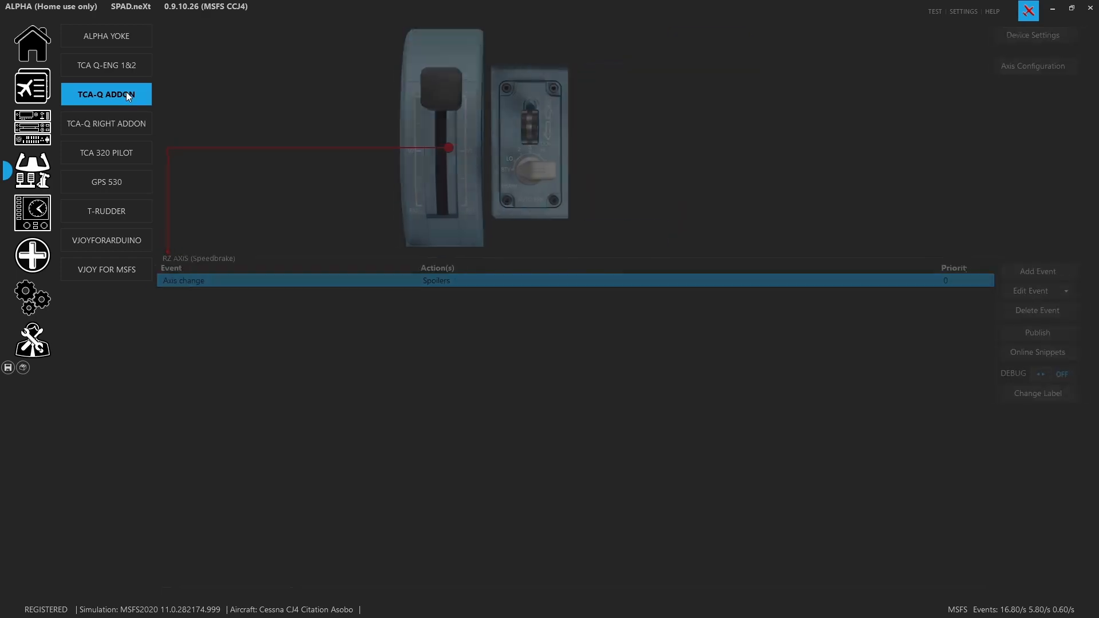
click(450, 161)
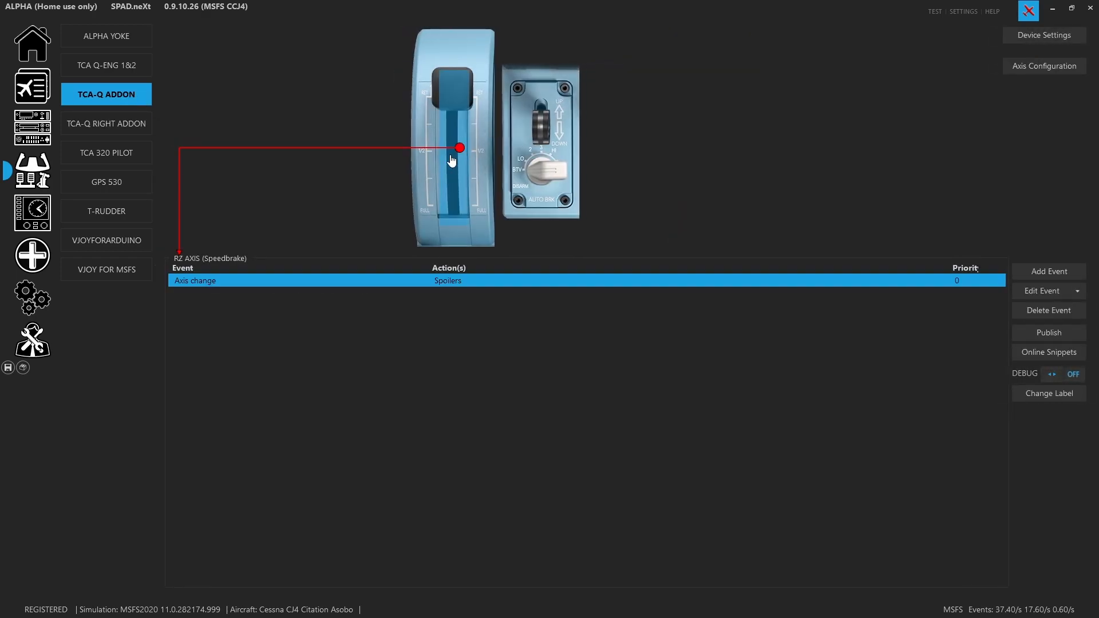
double_click(364, 280)
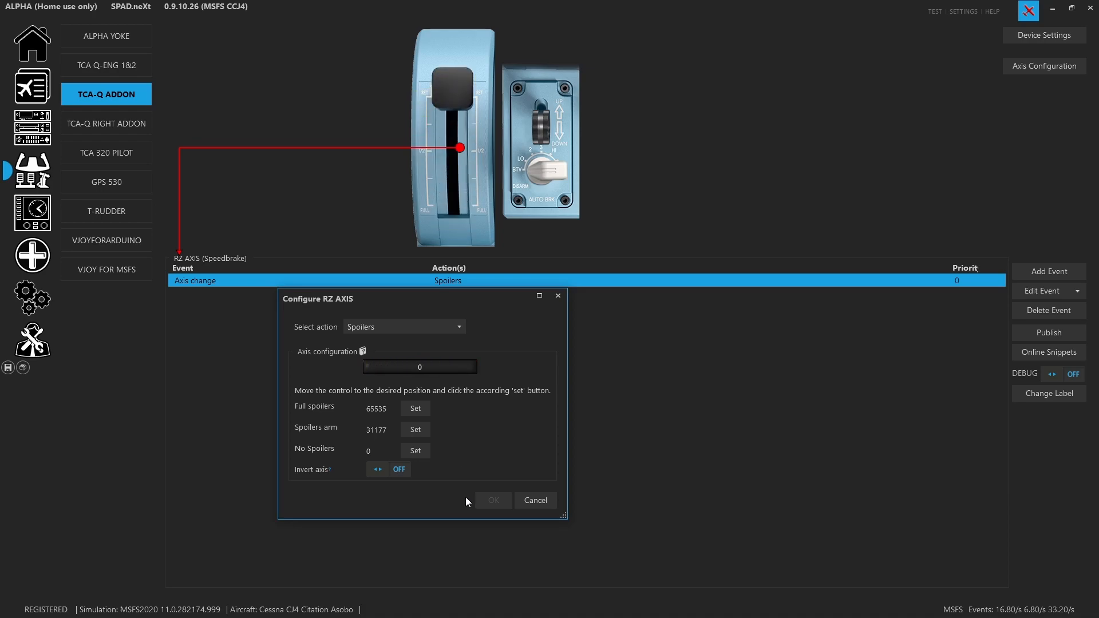
click(517, 502)
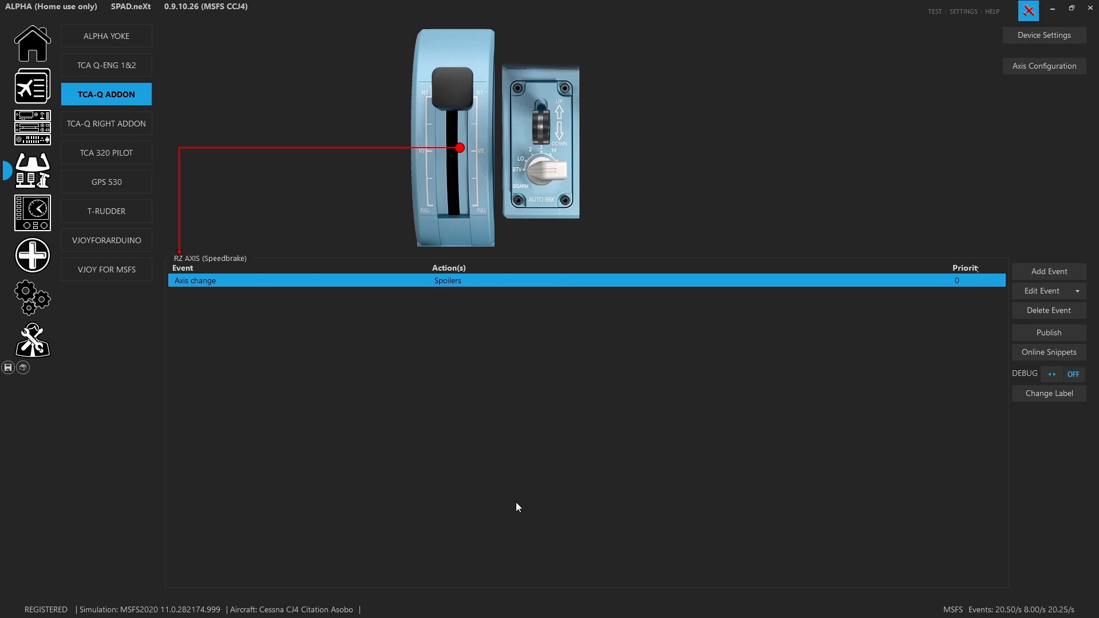